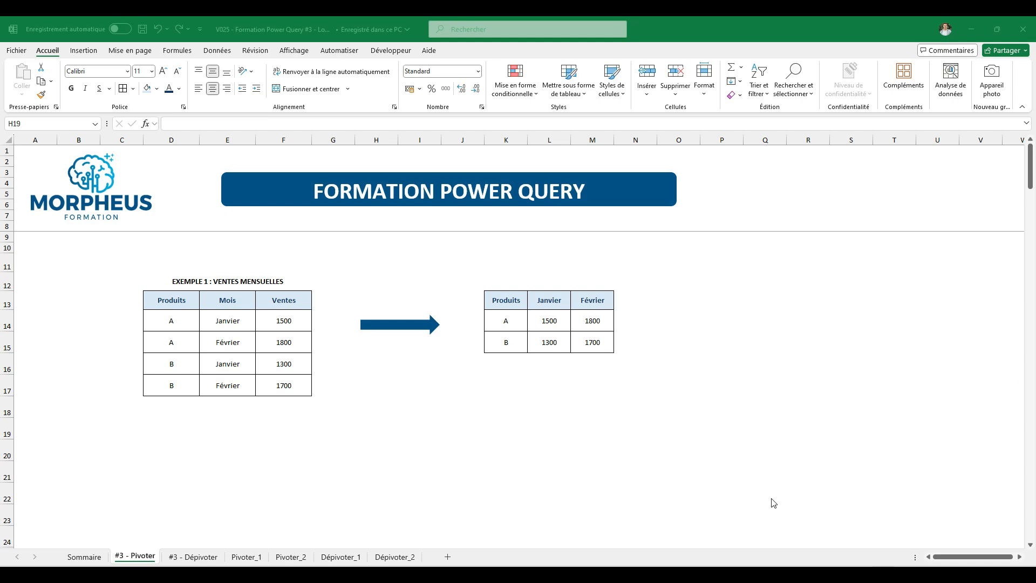
Compare the Exemple 1 monthly sales table with its pivoted version, checking how months become columns and sales fill the cells
{"action": "key", "text": "alt+Tab"}
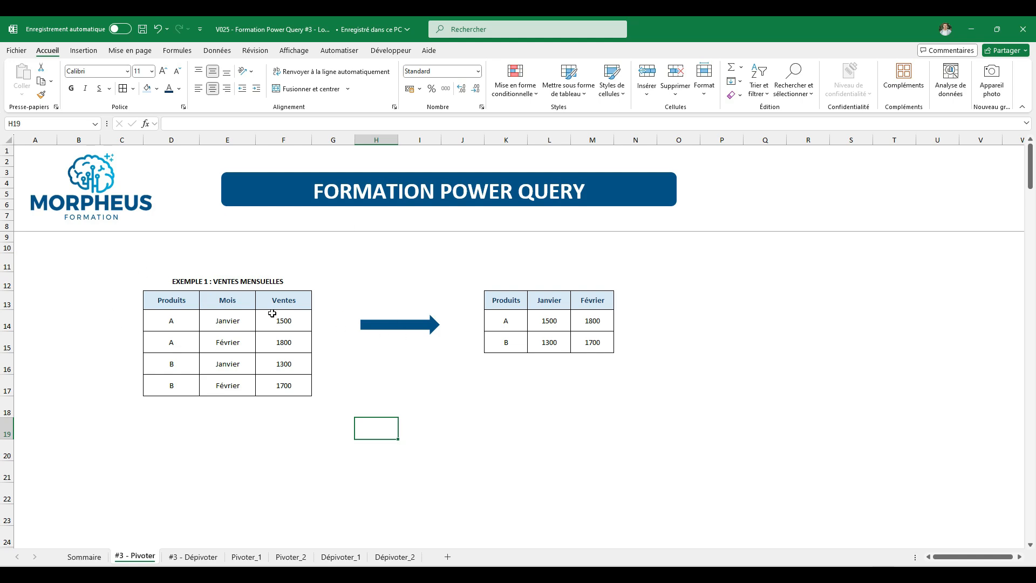
{"action": "left_click_drag", "start_coordinate": [465, 272], "coordinate": [649, 390]}
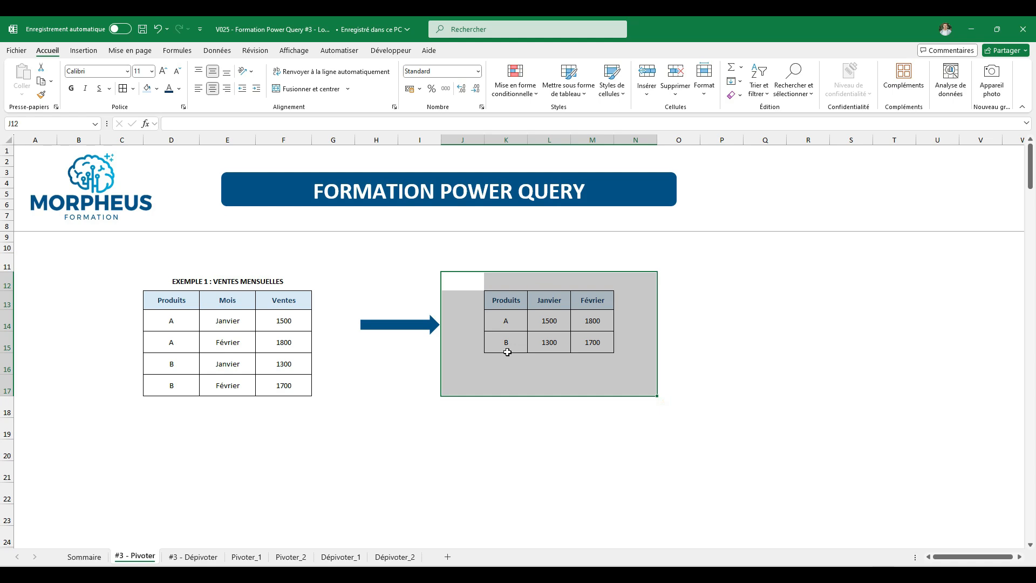
{"action": "left_click", "coordinate": [504, 377]}
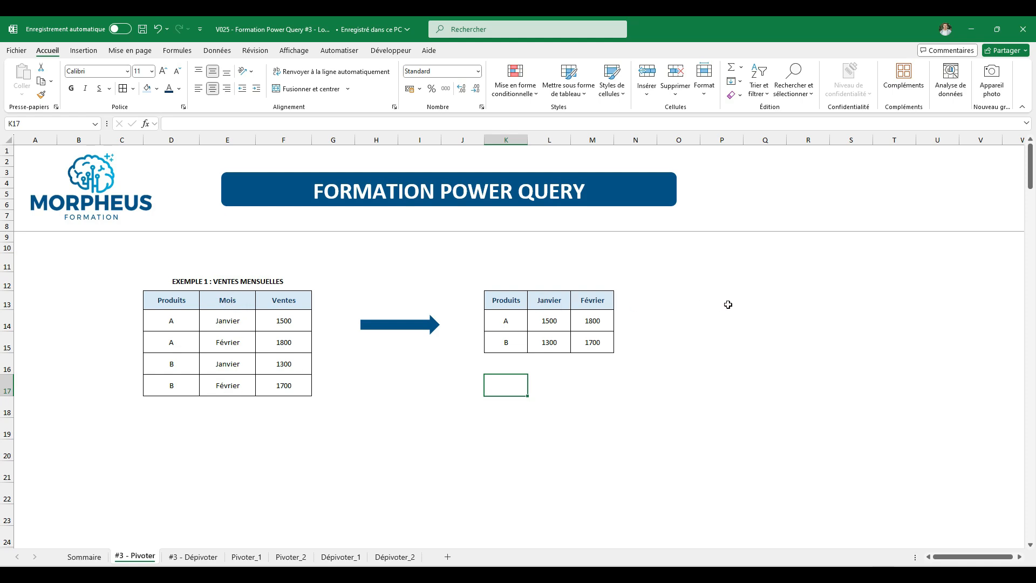
{"action": "left_click_drag", "start_coordinate": [228, 410], "coordinate": [226, 474]}
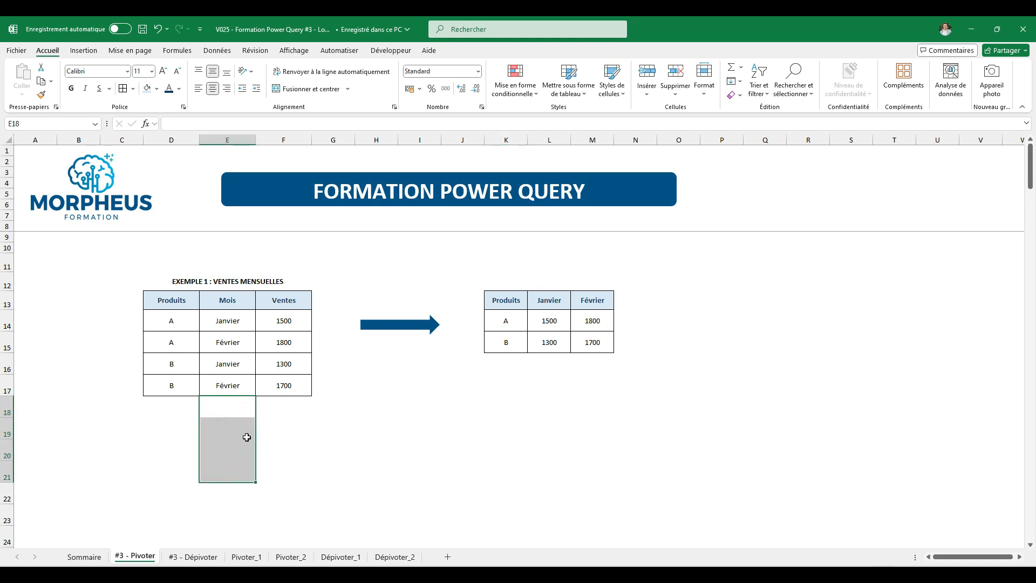
{"action": "left_click_drag", "start_coordinate": [626, 301], "coordinate": [780, 302]}
{"action": "left_click_drag", "start_coordinate": [292, 317], "coordinate": [306, 376]}
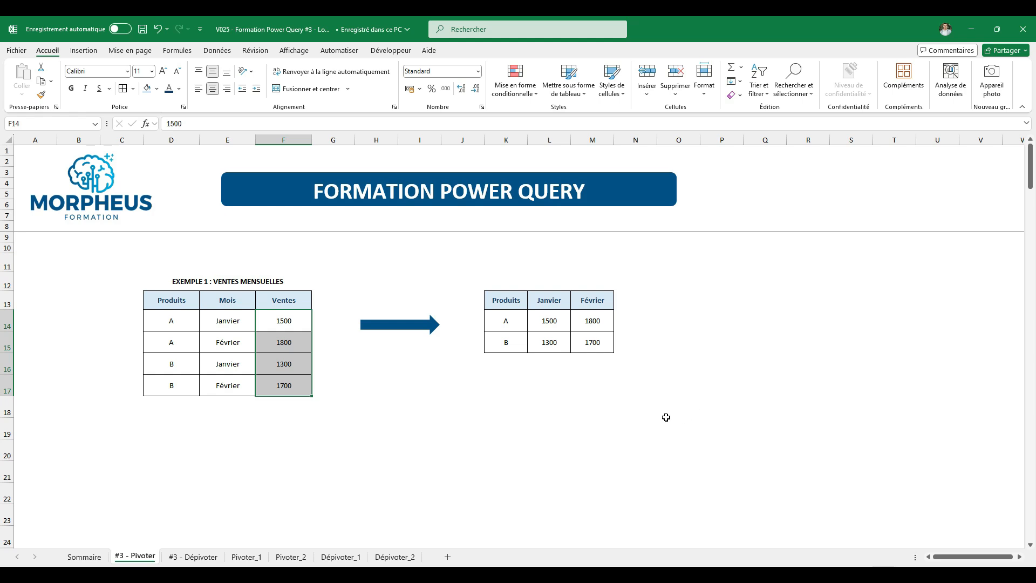
{"action": "left_click_drag", "start_coordinate": [550, 321], "coordinate": [723, 348]}
{"action": "left_click", "coordinate": [573, 412]}
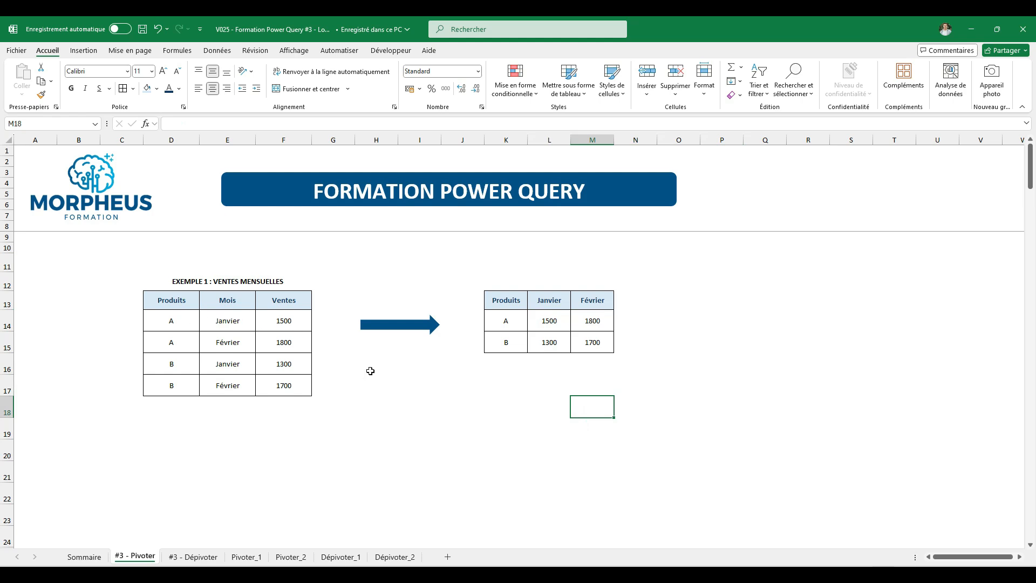
Trace individual product and month sales from the Exemple 1 source table to the pivoted table, and examine the pivoted layout's width
{"action": "left_click", "coordinate": [510, 319]}
{"action": "left_click", "coordinate": [549, 322]}
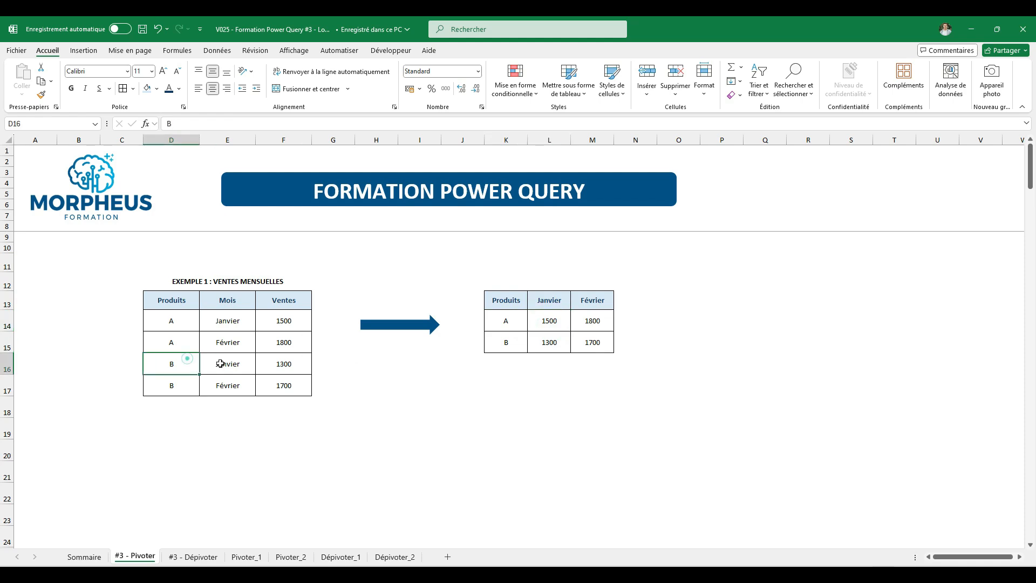
{"action": "left_click", "coordinate": [243, 384]}
{"action": "left_click", "coordinate": [279, 385]}
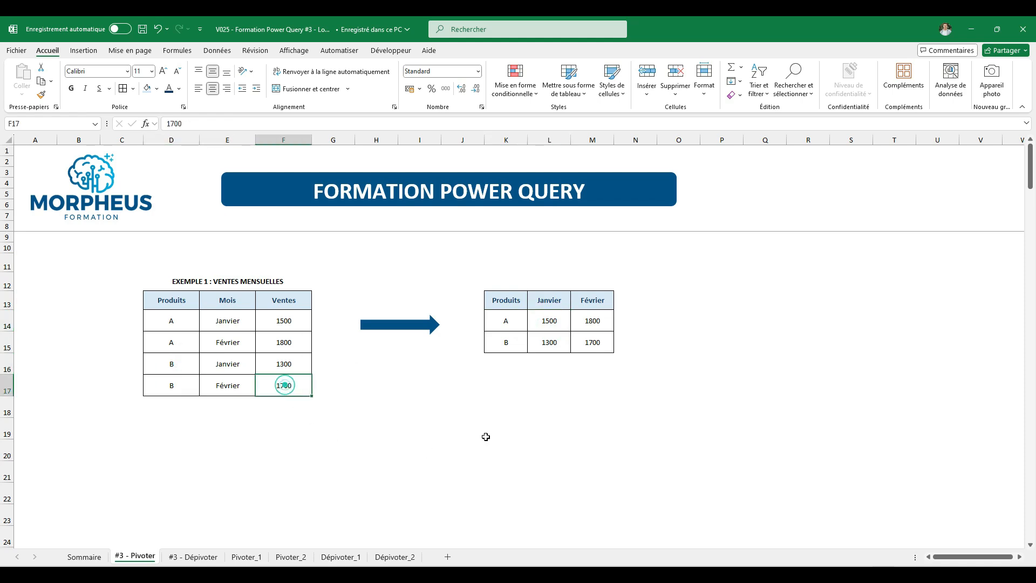
{"action": "left_click", "coordinate": [521, 341]}
{"action": "left_click", "coordinate": [599, 301]}
{"action": "left_click", "coordinate": [591, 345]}
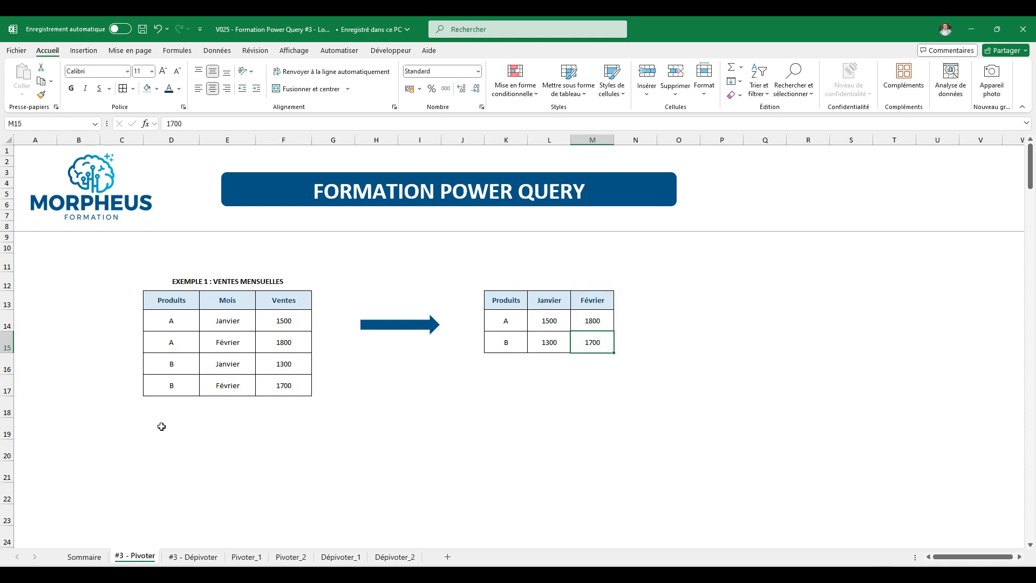
{"action": "left_click_drag", "start_coordinate": [504, 296], "coordinate": [590, 340]}
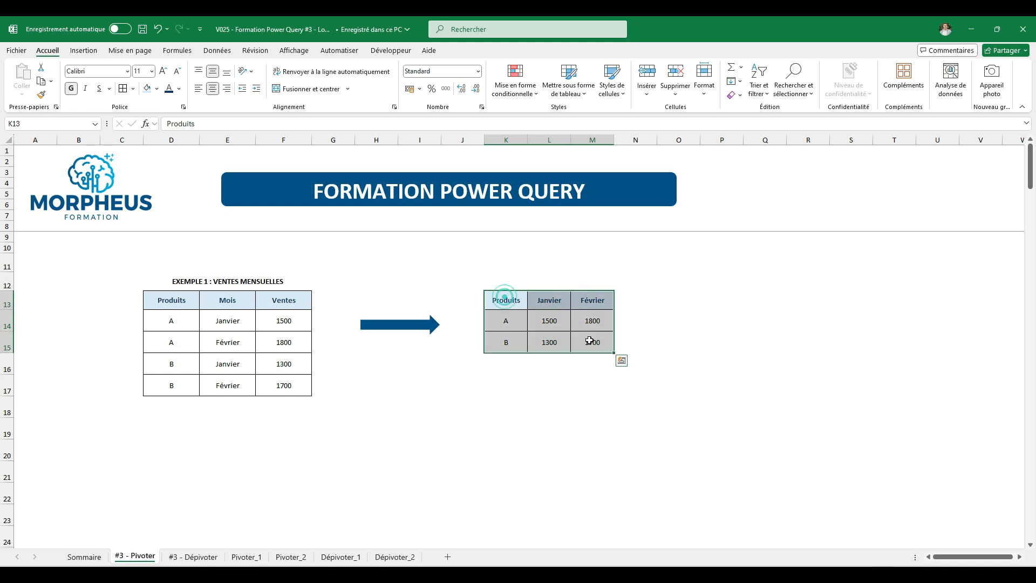
{"action": "left_click_drag", "start_coordinate": [510, 298], "coordinate": [949, 345]}
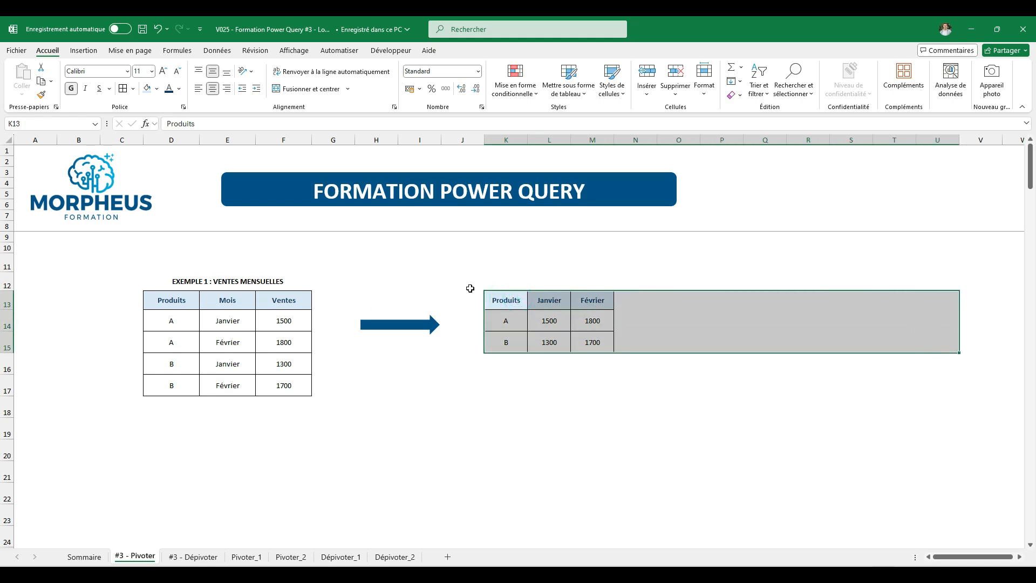
{"action": "left_click", "coordinate": [631, 405]}
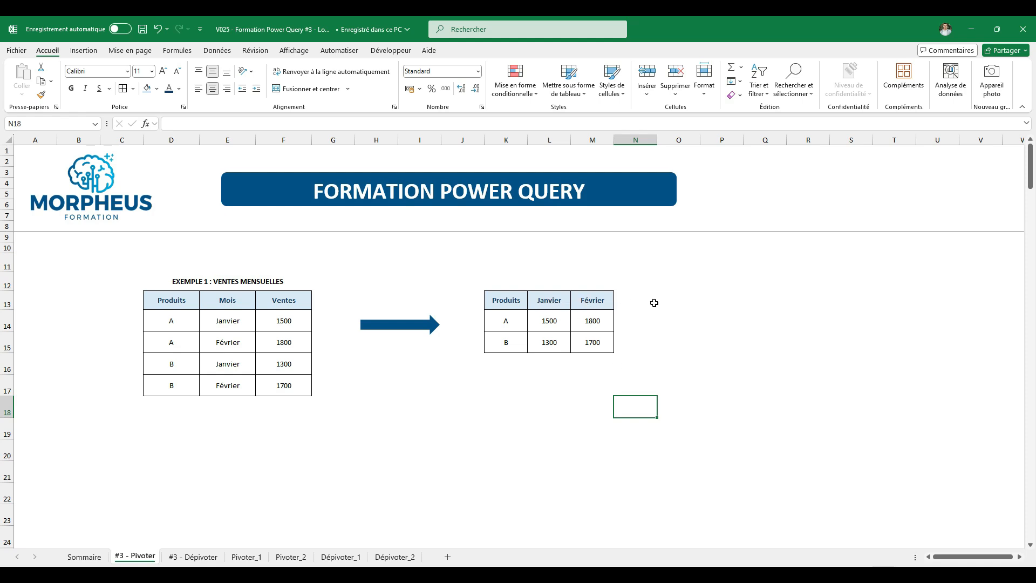
Examine the Exemple 2 survey results, from the source participant and question columns to the pivoted table's overall layout
{"action": "scroll", "coordinate": [524, 366], "scroll_direction": "down", "scroll_amount": 5}
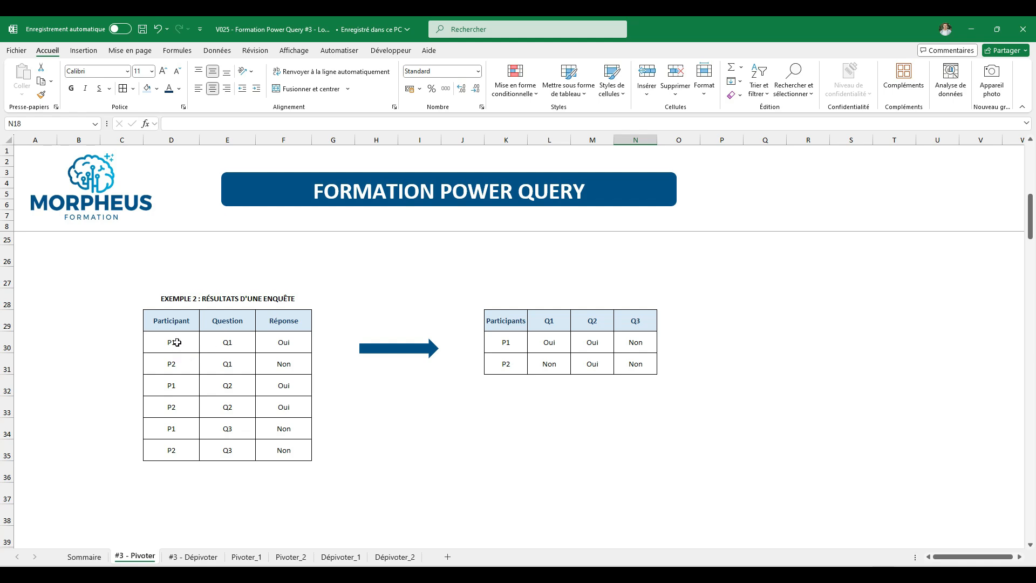
{"action": "left_click_drag", "start_coordinate": [176, 342], "coordinate": [190, 452]}
{"action": "left_click_drag", "start_coordinate": [236, 342], "coordinate": [232, 452]}
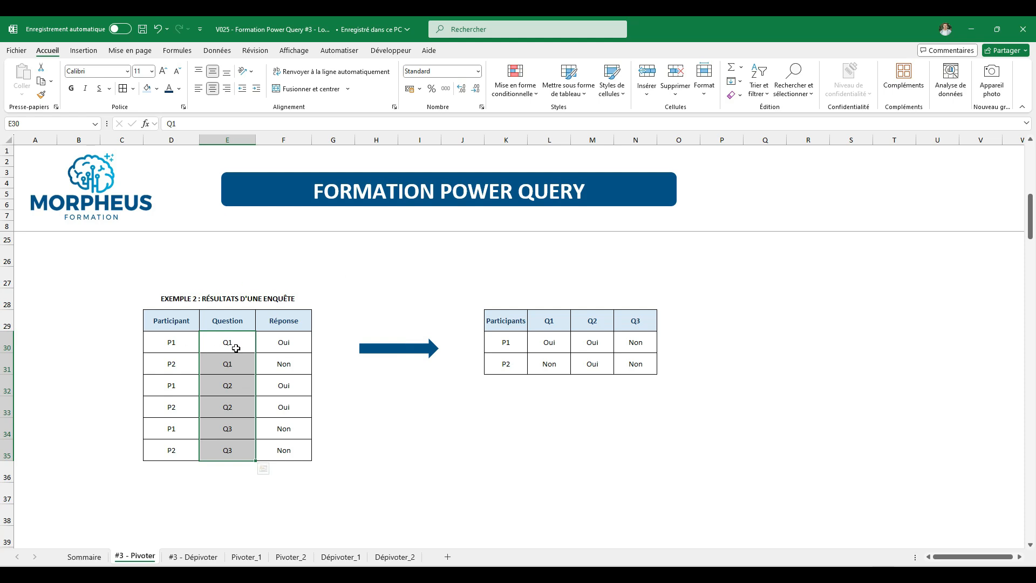
{"action": "left_click", "coordinate": [492, 423]}
{"action": "left_click", "coordinate": [137, 275]}
{"action": "left_click_drag", "start_coordinate": [153, 297], "coordinate": [319, 465]}
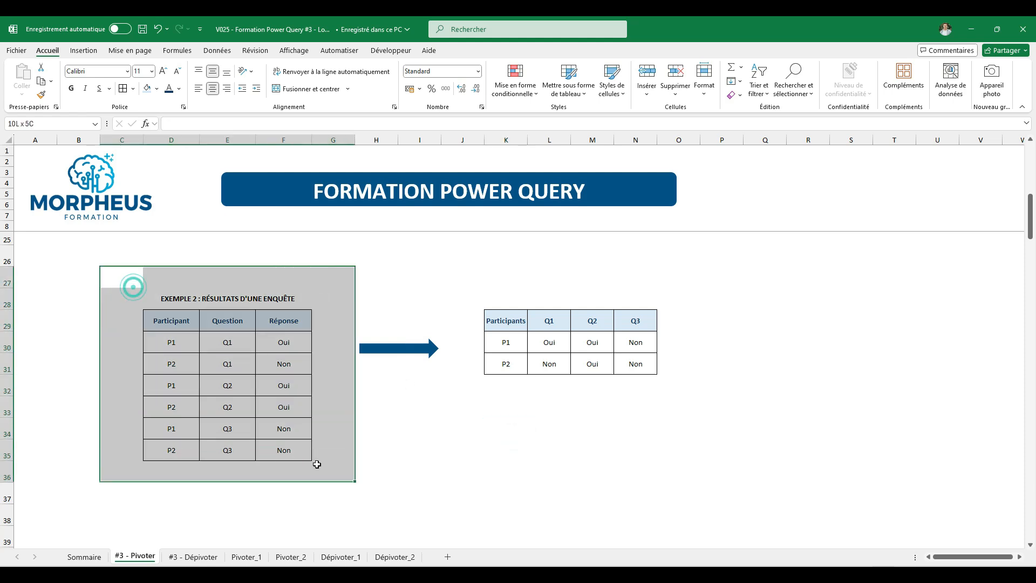
{"action": "left_click_drag", "start_coordinate": [447, 296], "coordinate": [693, 394]}
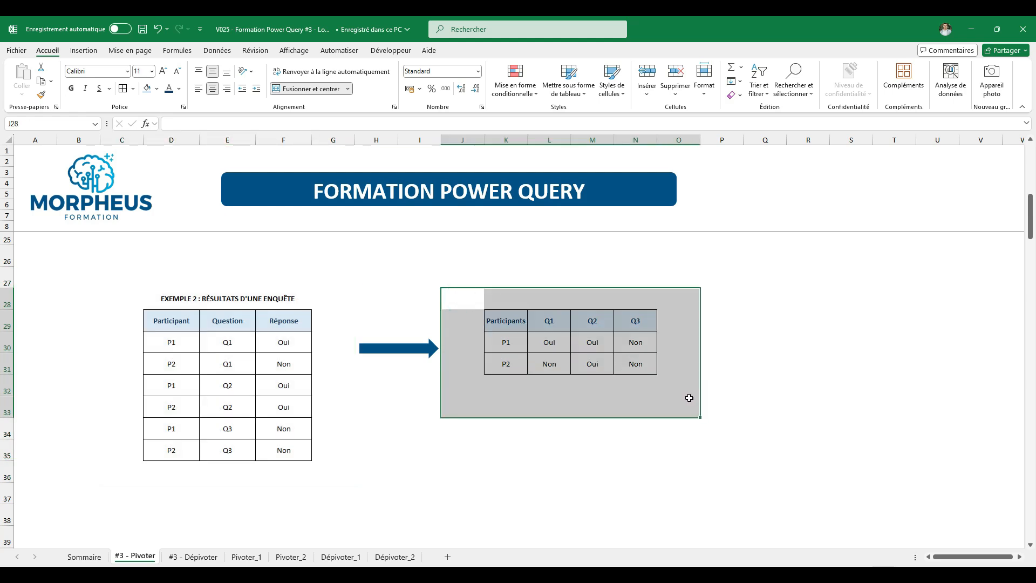
{"action": "left_click", "coordinate": [678, 403]}
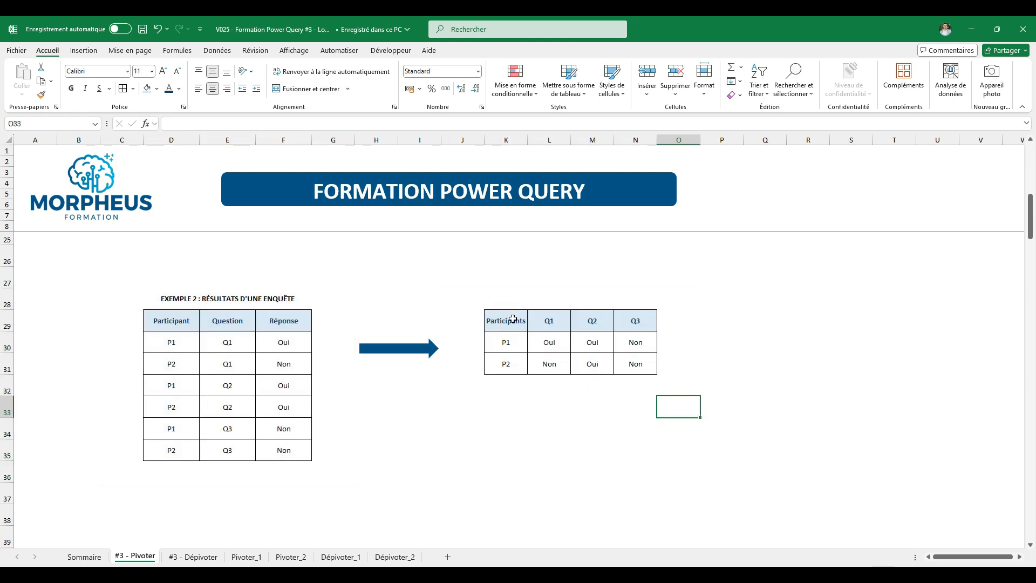
Examine the pivoted survey table's participant rows and question headings, and trace P1's Q3 answer from the source table
{"action": "left_click_drag", "start_coordinate": [504, 318], "coordinate": [509, 358]}
{"action": "left_click", "coordinate": [506, 339]}
{"action": "left_click", "coordinate": [508, 365]}
{"action": "left_click_drag", "start_coordinate": [549, 319], "coordinate": [639, 320]}
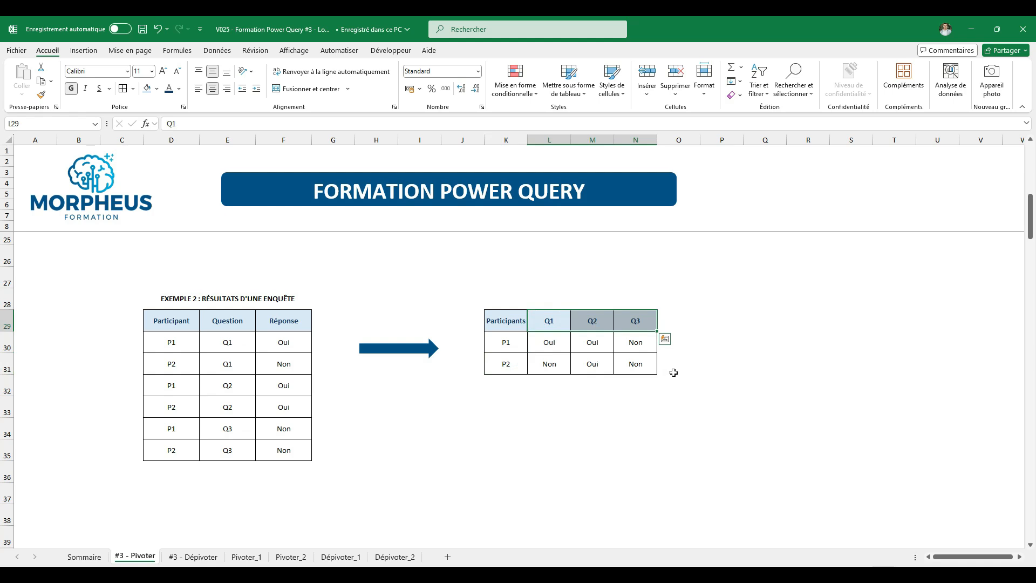
{"action": "left_click", "coordinate": [508, 407]}
{"action": "left_click", "coordinate": [175, 428]}
{"action": "left_click", "coordinate": [235, 428]}
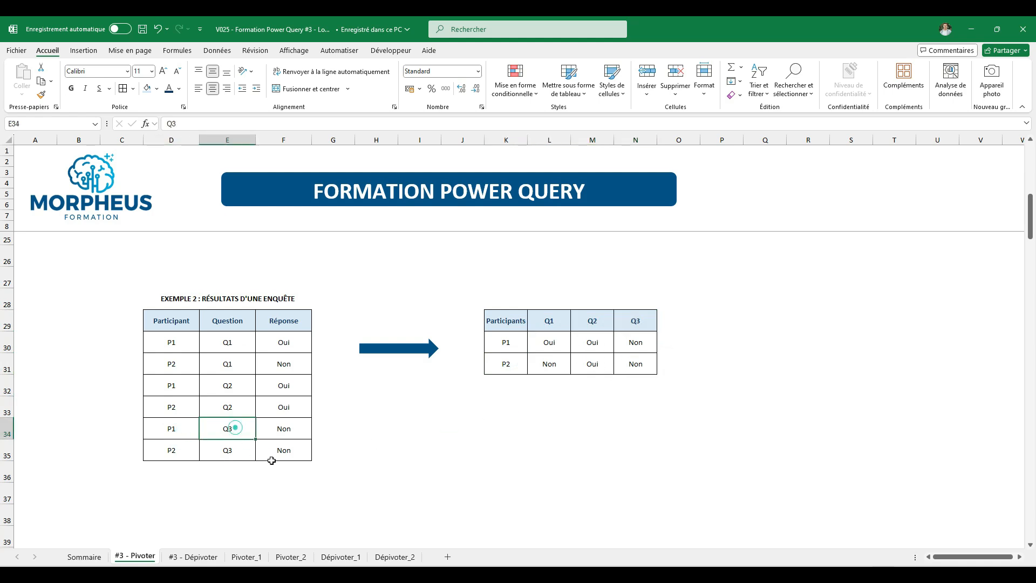
{"action": "left_click", "coordinate": [302, 428]}
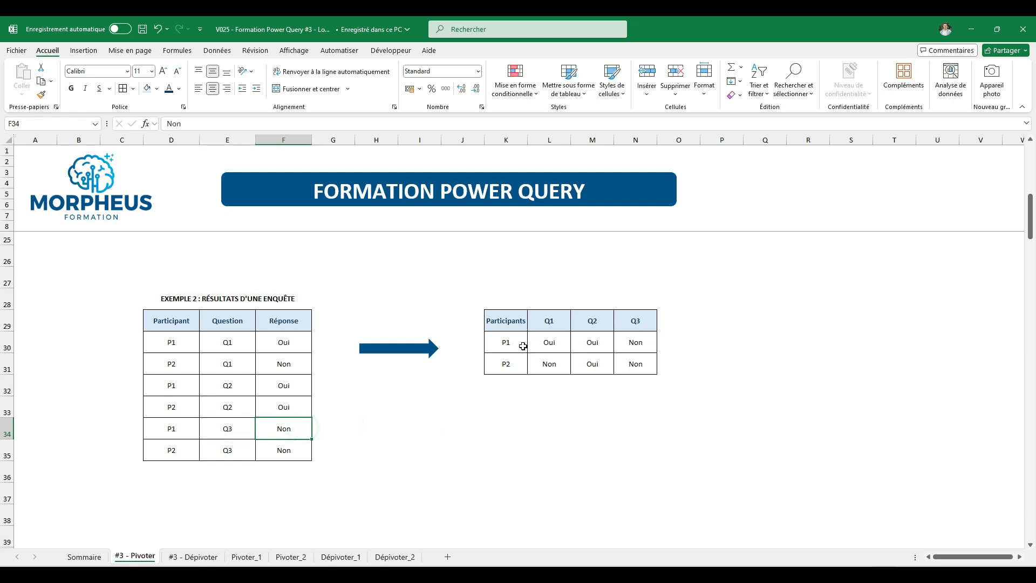
{"action": "left_click", "coordinate": [505, 342]}
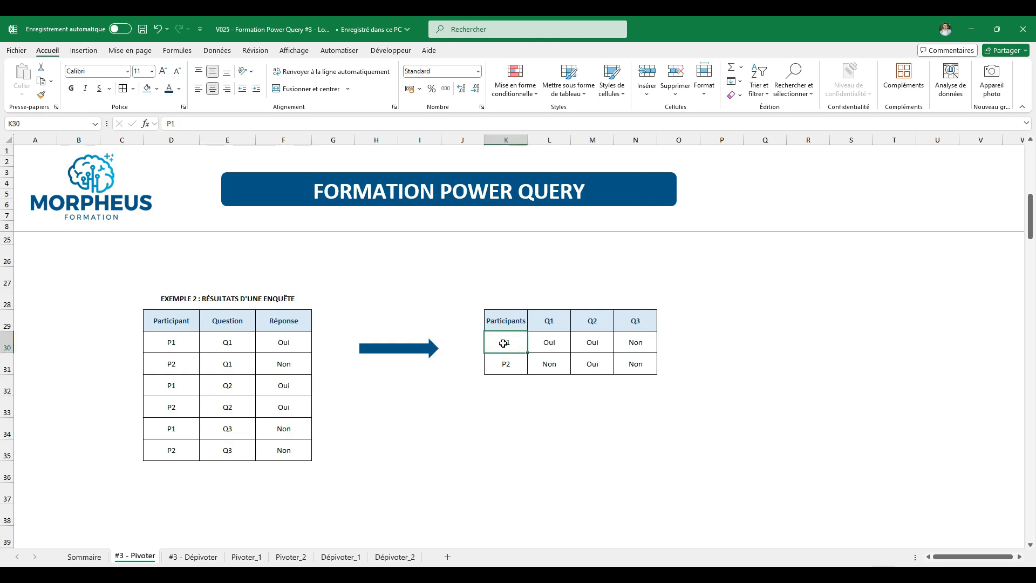
{"action": "left_click", "coordinate": [638, 342]}
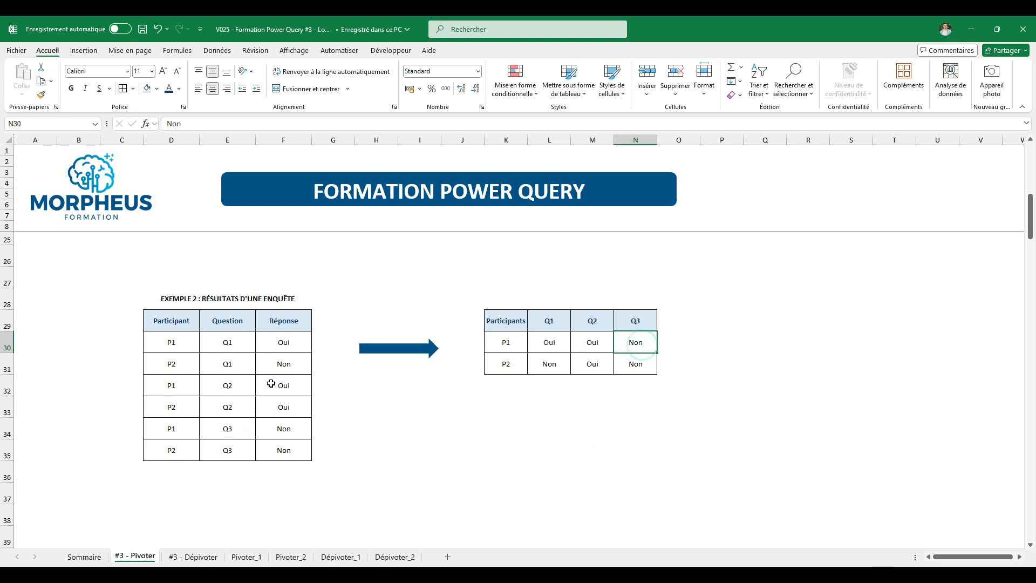
Trace P2's Q2 answer from the survey source table to the matching cell in the pivoted table
{"action": "left_click", "coordinate": [172, 364]}
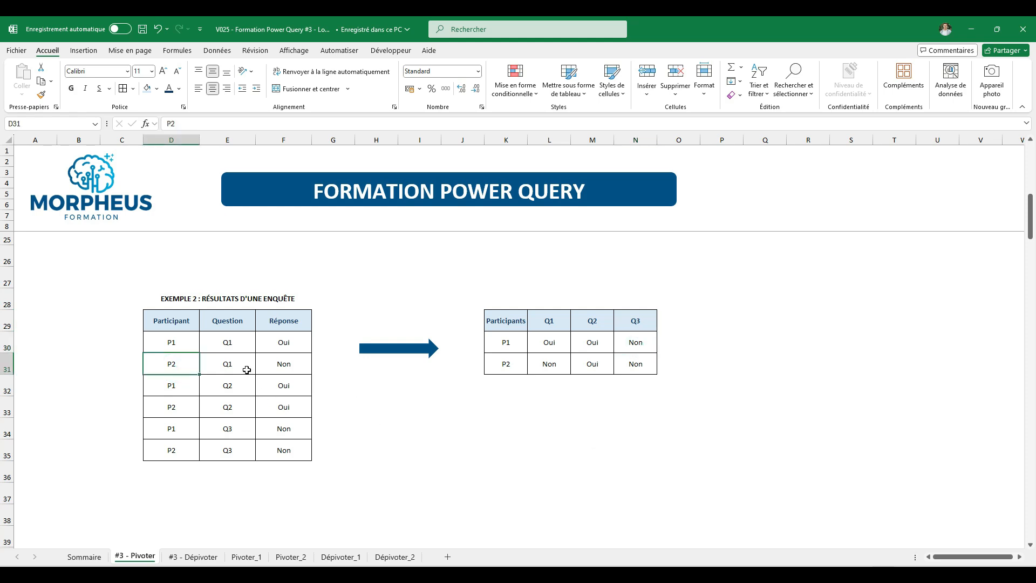
{"action": "left_click", "coordinate": [219, 412]}
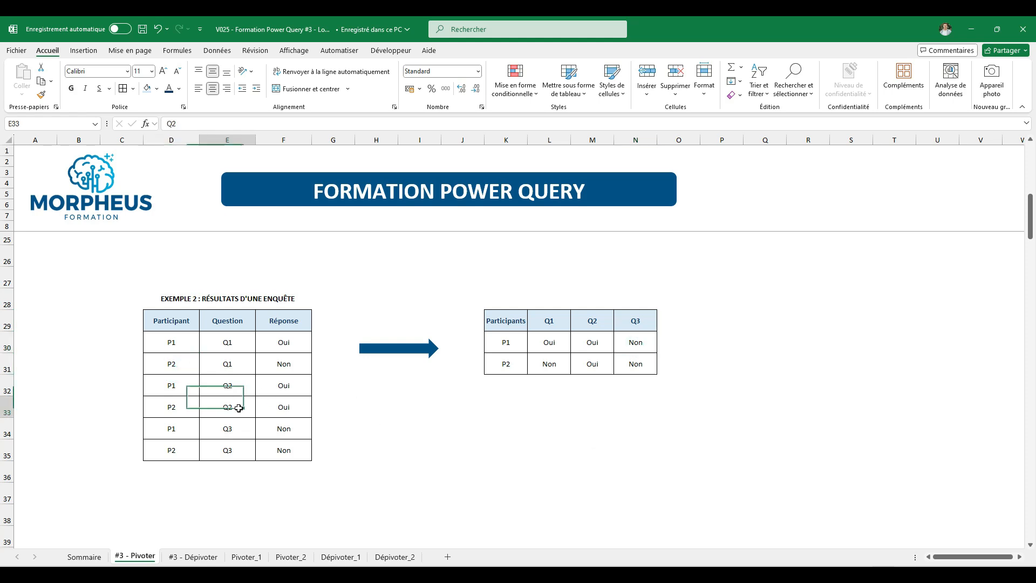
{"action": "left_click", "coordinate": [301, 409]}
{"action": "left_click", "coordinate": [507, 362]}
{"action": "left_click", "coordinate": [604, 322]}
{"action": "left_click", "coordinate": [593, 363]}
{"action": "left_click", "coordinate": [521, 435]}
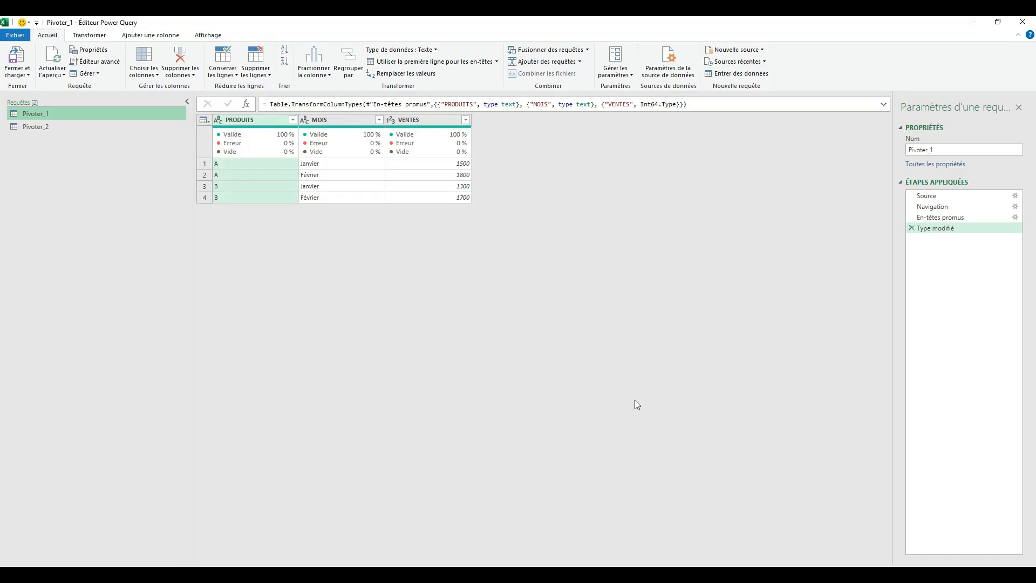
{"action": "double_click", "coordinate": [678, 25]}
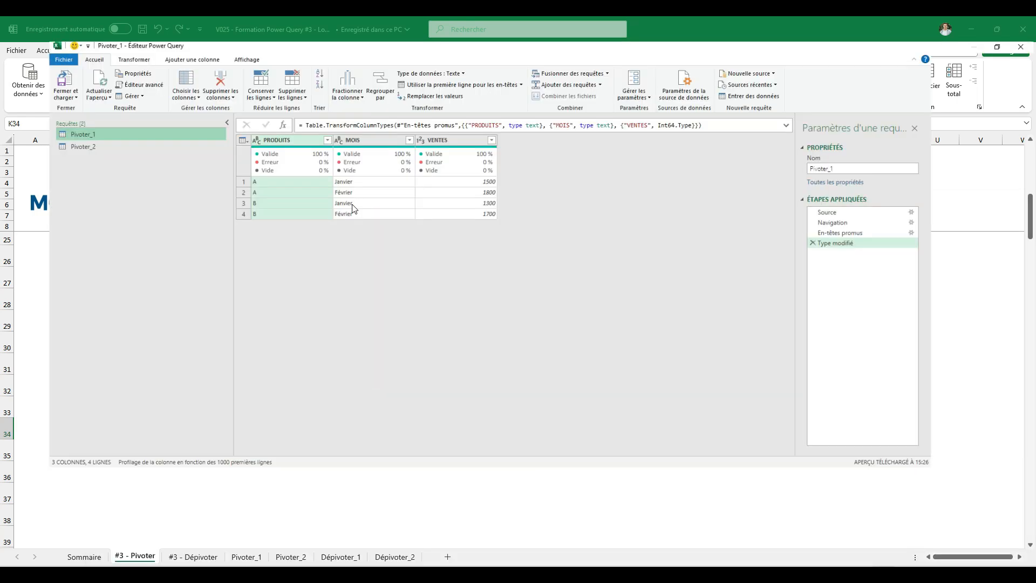
{"action": "left_click", "coordinate": [351, 203]}
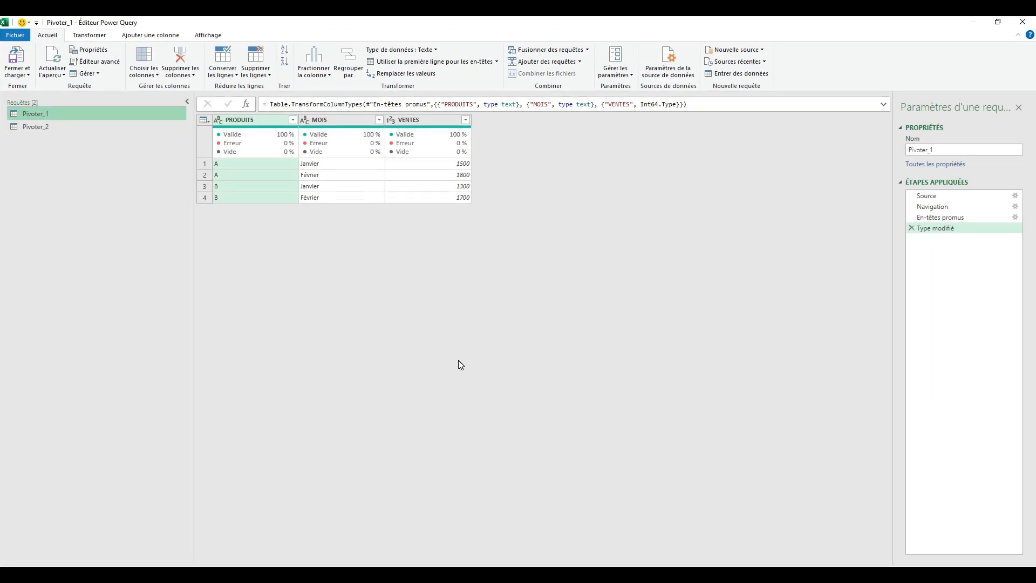
Try to create a new query from an Excel workbook file
{"action": "right_click", "coordinate": [82, 215]}
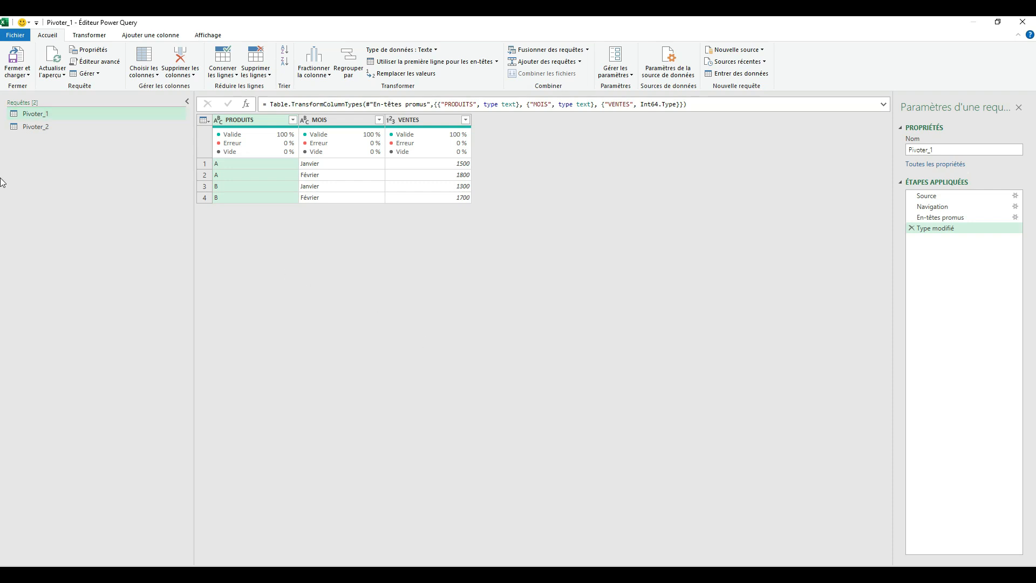
{"action": "mouse_move", "coordinate": [129, 235]}
{"action": "mouse_move", "coordinate": [210, 237]}
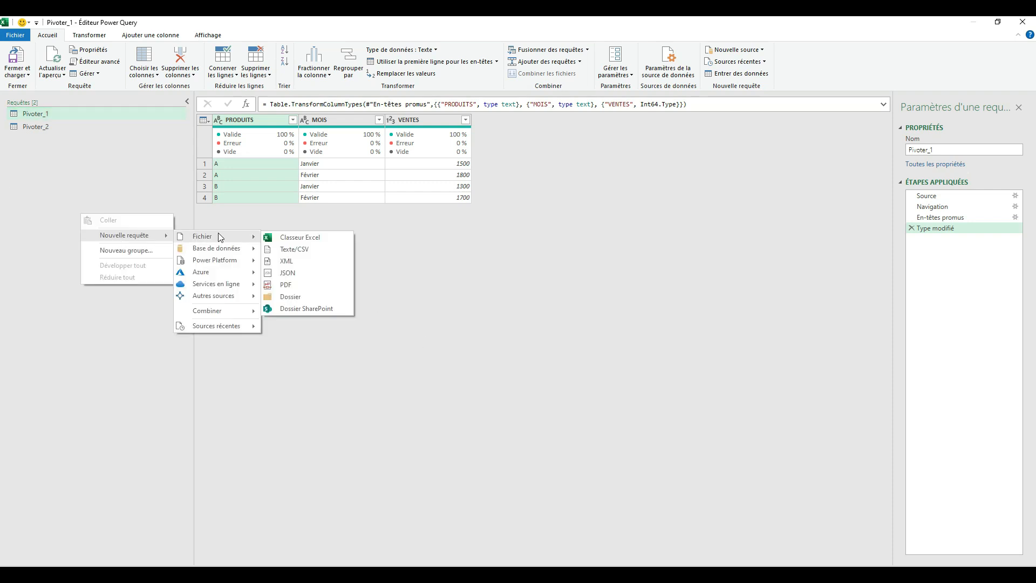
{"action": "left_click", "coordinate": [340, 241]}
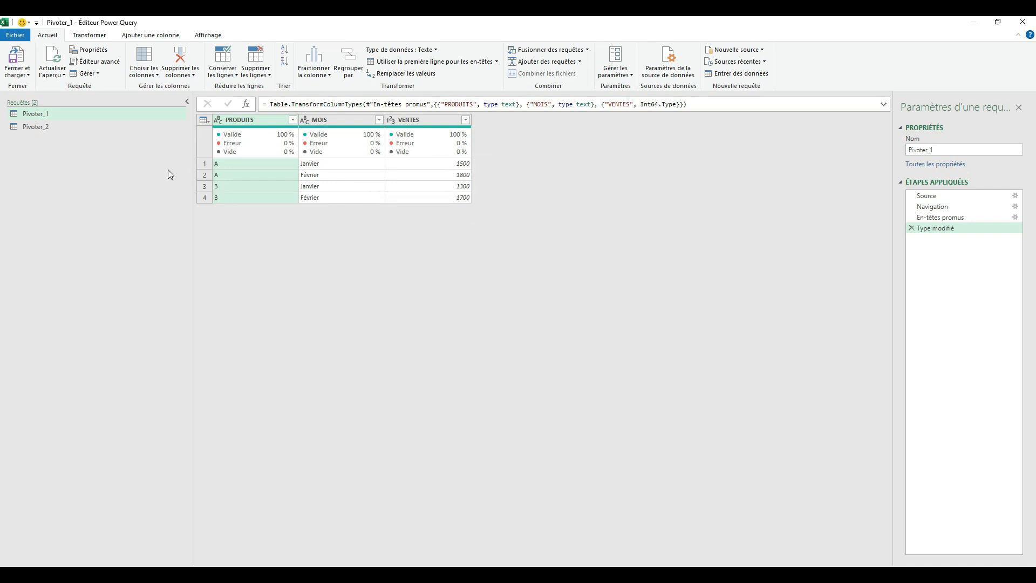
Compare the Pivoter_1 and Pivoter_2 queries, and delete the Type modifié step from Pivoter_2
{"action": "left_click", "coordinate": [81, 127]}
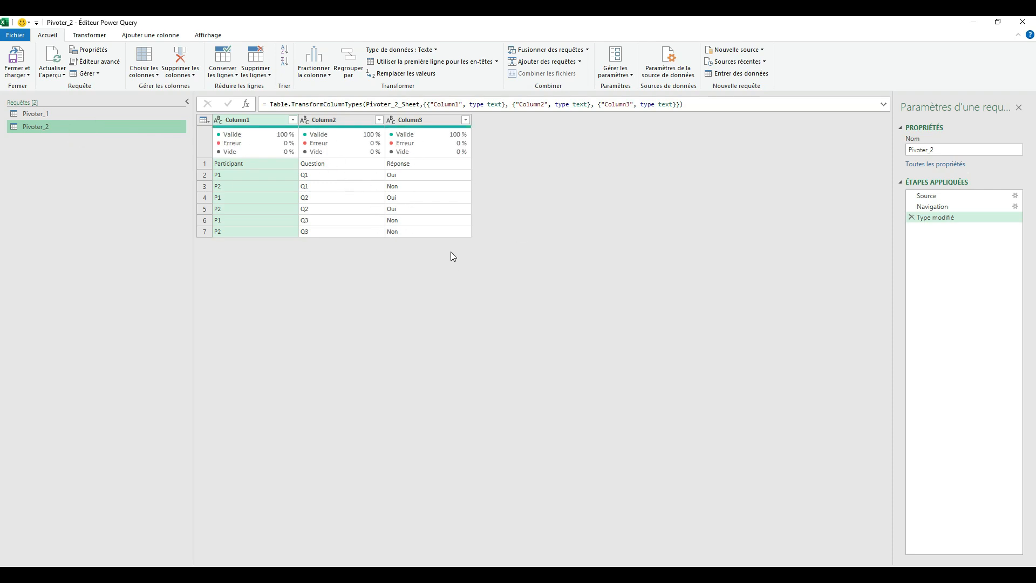
{"action": "left_click", "coordinate": [81, 113]}
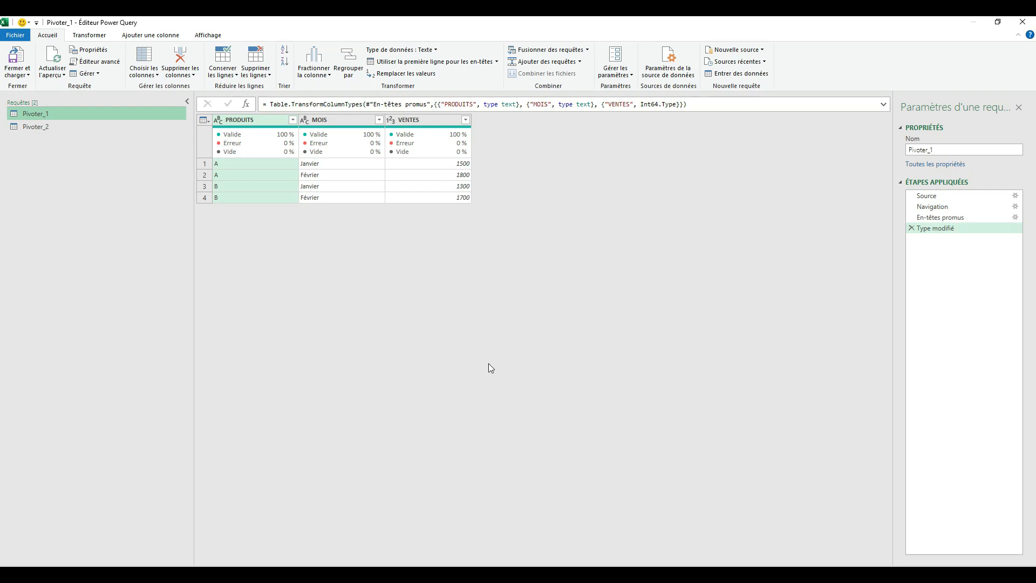
{"action": "left_click", "coordinate": [54, 130]}
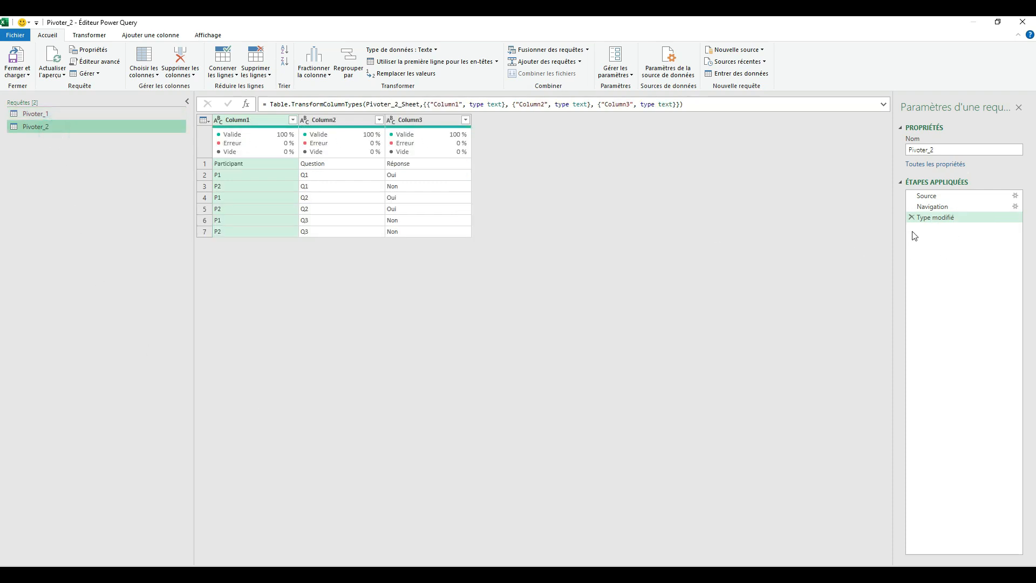
{"action": "left_click", "coordinate": [911, 218]}
Delete the Type modifié and En-têtes promus steps from the Pivoter_1 query
{"action": "left_click", "coordinate": [101, 118]}
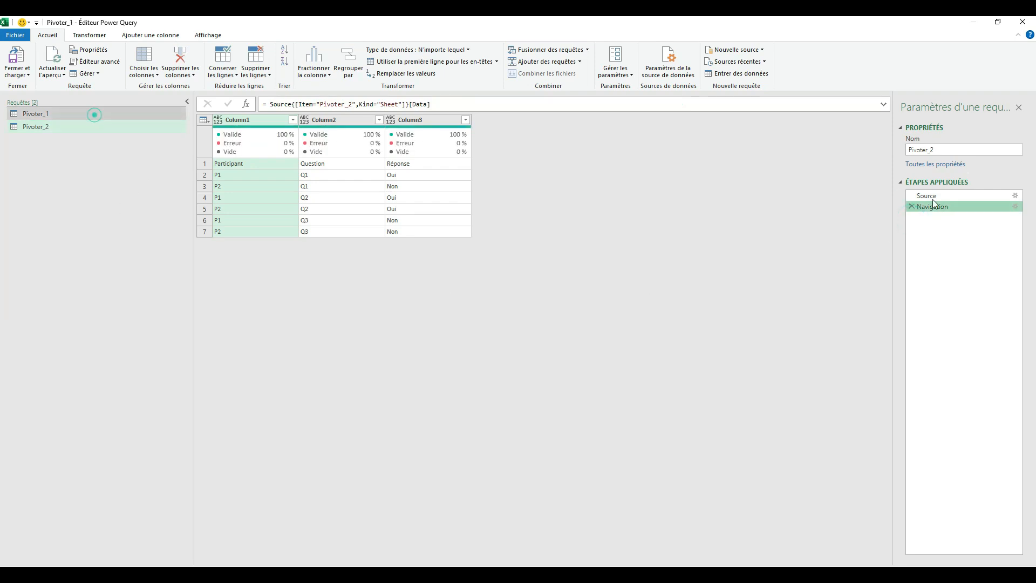
{"action": "left_click", "coordinate": [911, 218]}
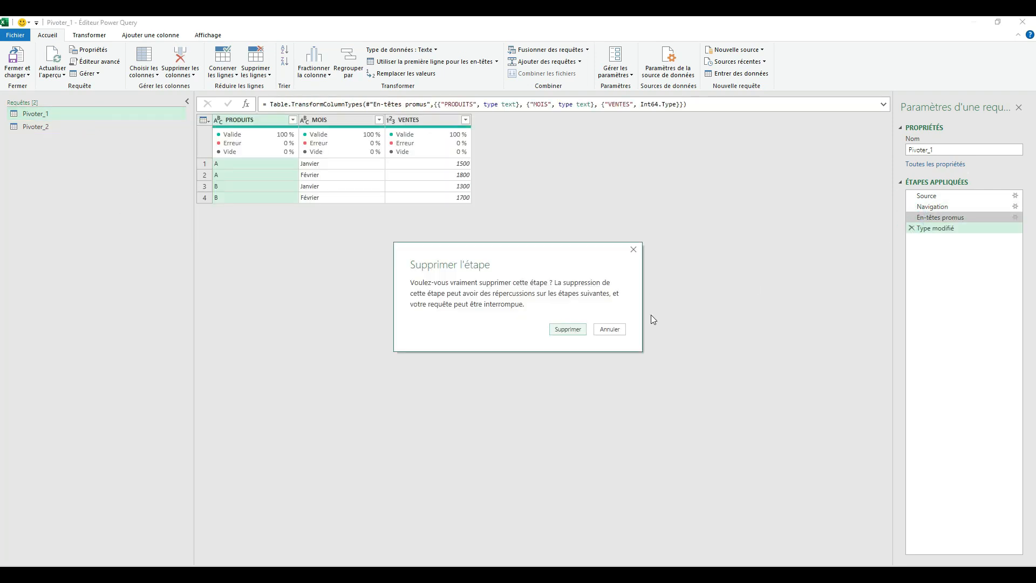
{"action": "left_click", "coordinate": [611, 328]}
{"action": "left_click", "coordinate": [911, 229]}
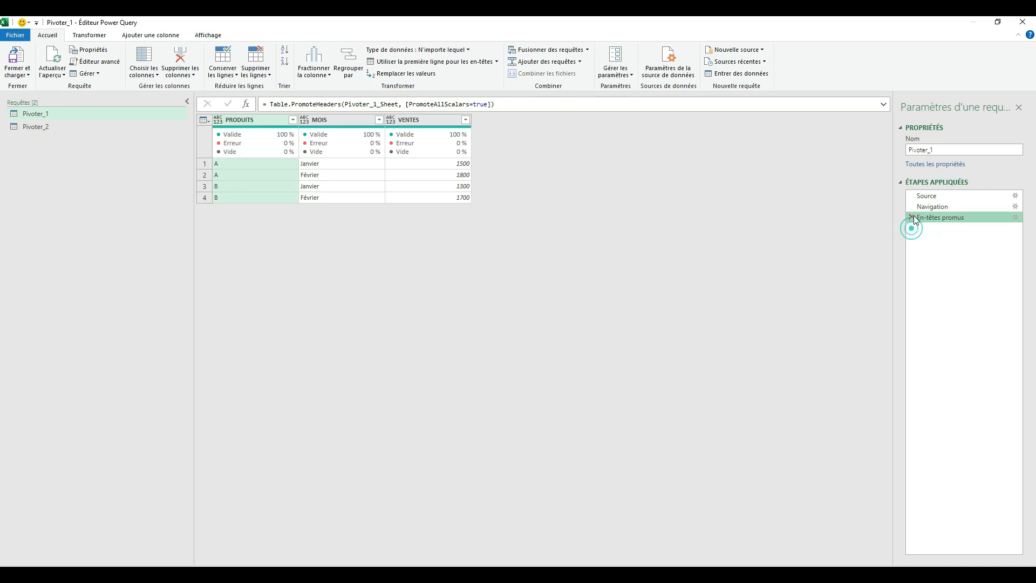
{"action": "left_click", "coordinate": [912, 217]}
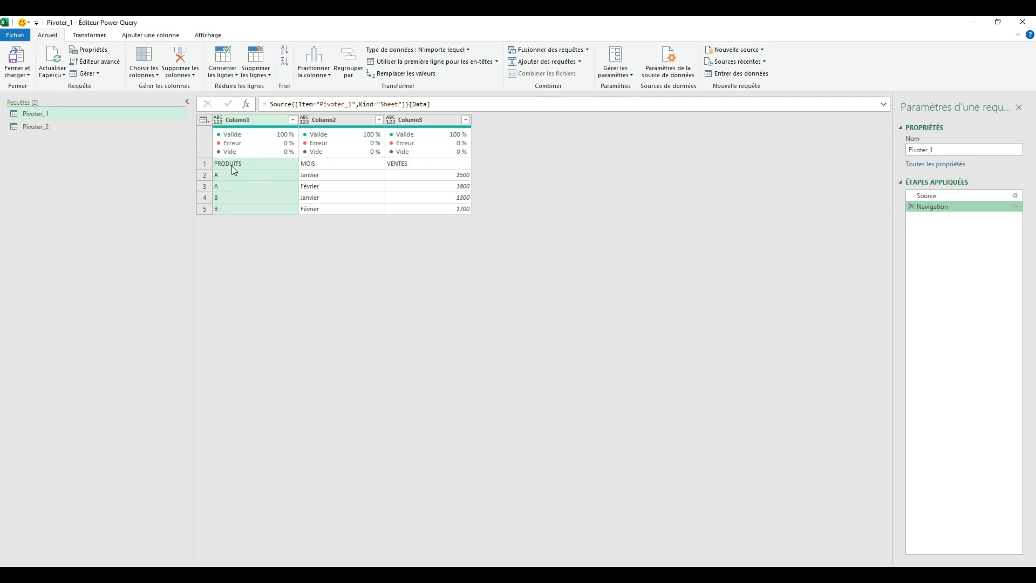
Promote the first row to headers in Pivoter_1 and Pivoter_2, removing the automatically added Type modifié step from each
{"action": "left_click", "coordinate": [441, 63]}
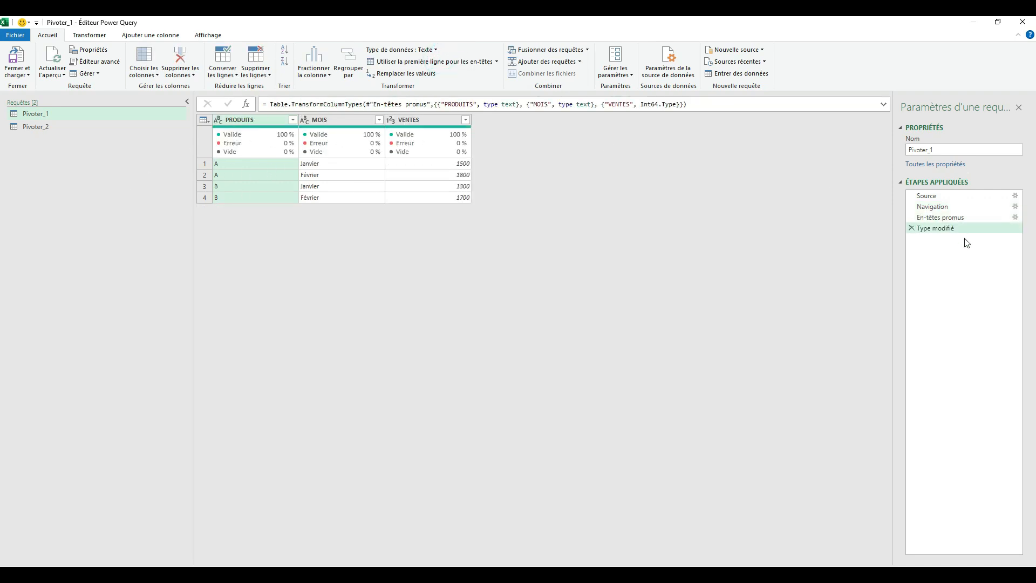
{"action": "left_click", "coordinate": [911, 228]}
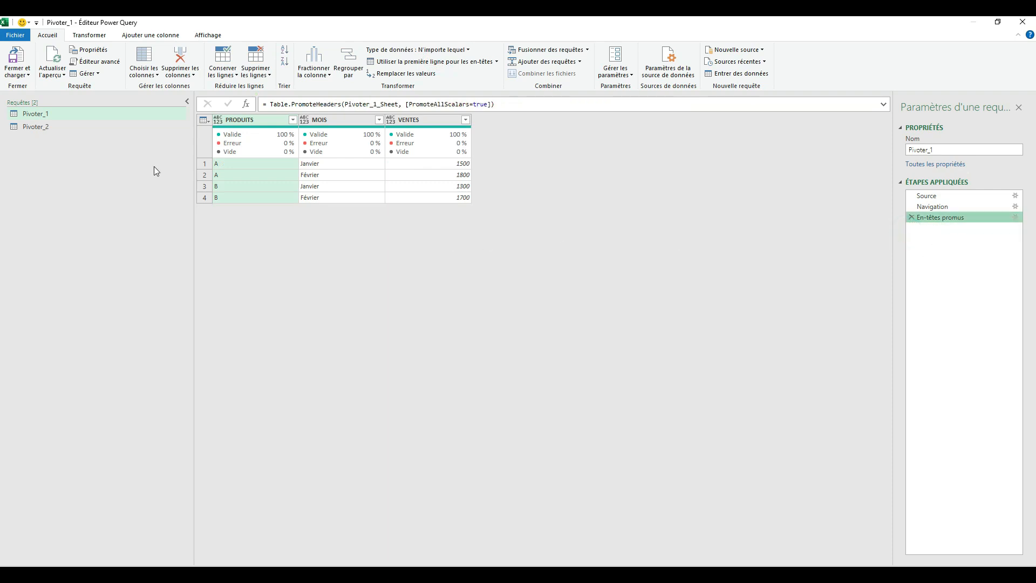
{"action": "left_click", "coordinate": [60, 128]}
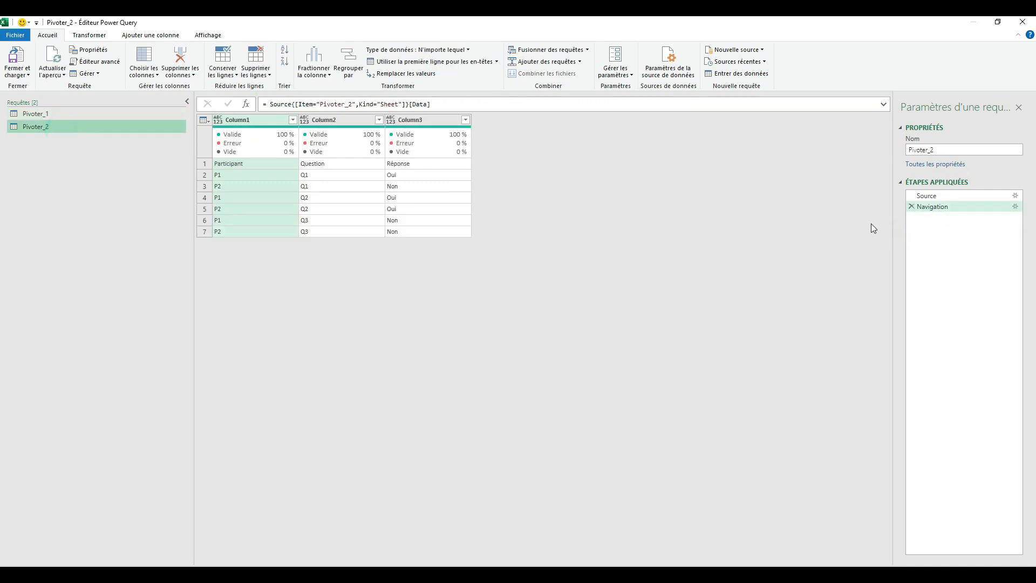
{"action": "left_click", "coordinate": [428, 60]}
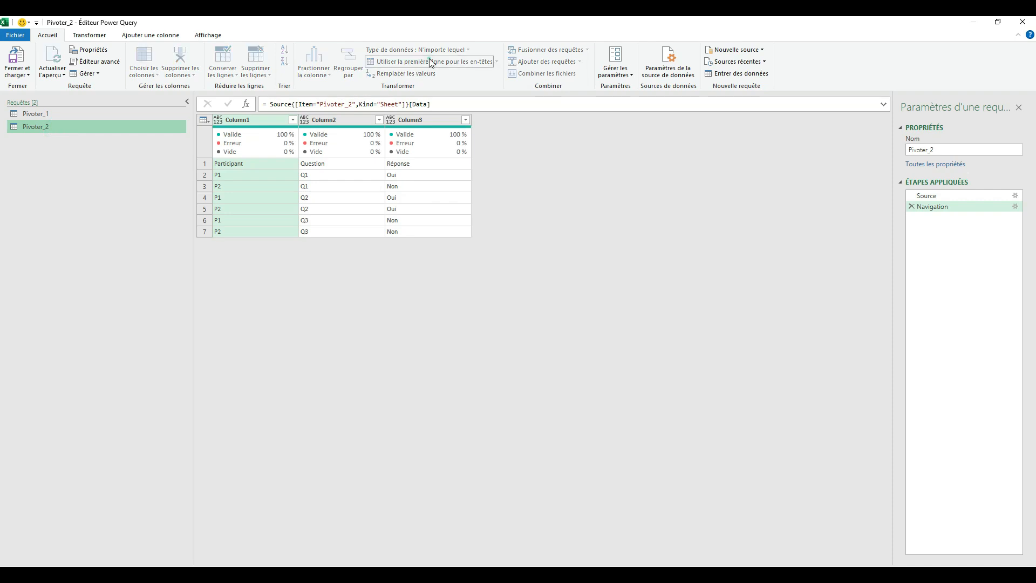
{"action": "left_click", "coordinate": [911, 228]}
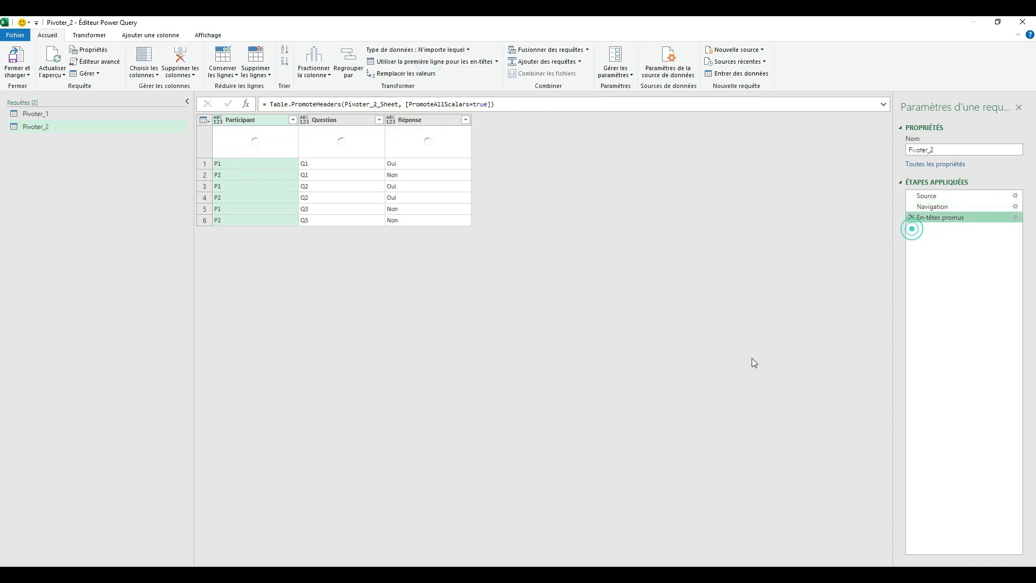
Open the Pivoter_1 query and select its MOIS column for pivoting
{"action": "left_click", "coordinate": [81, 114]}
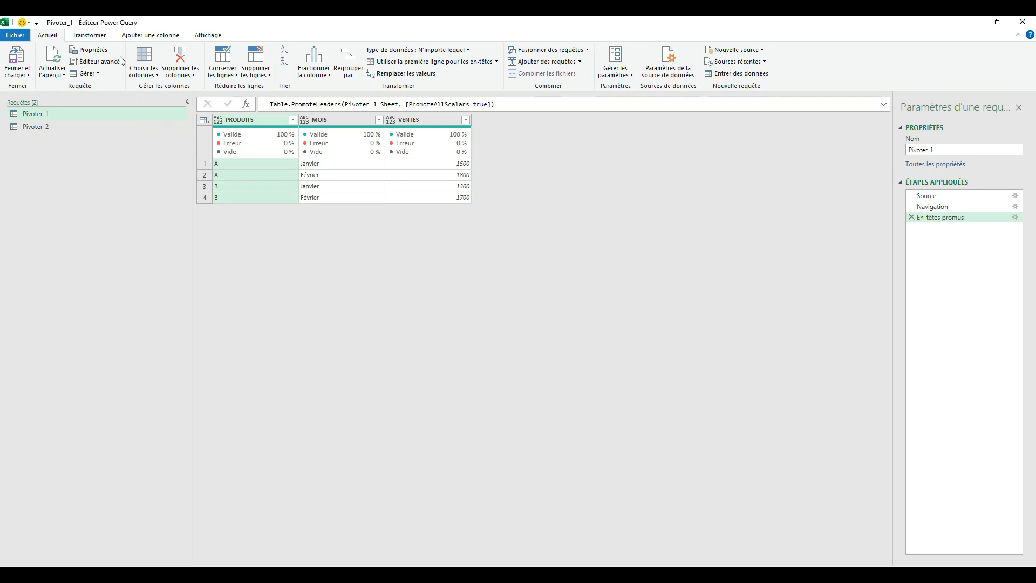
{"action": "left_click", "coordinate": [96, 37]}
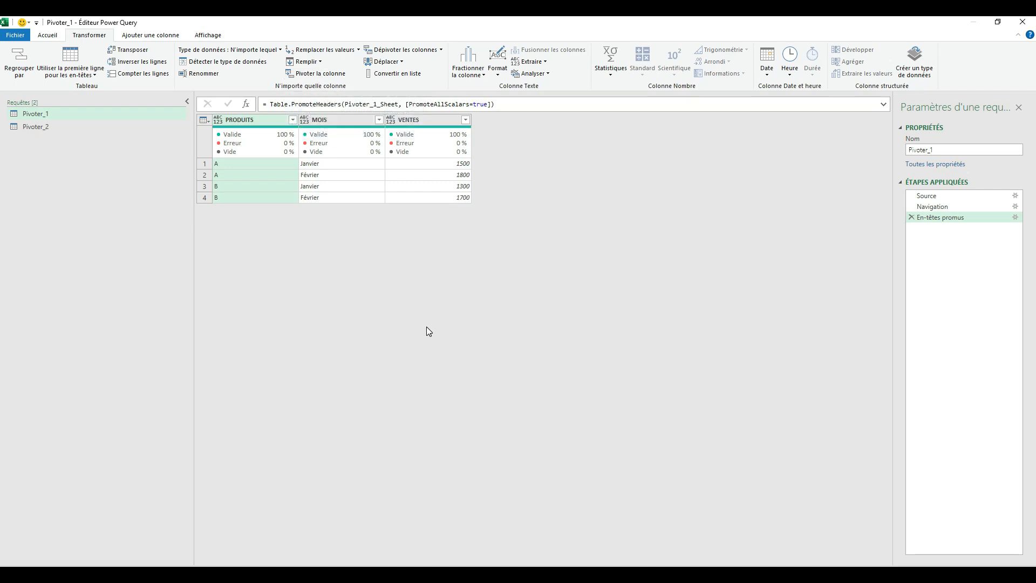
{"action": "left_click", "coordinate": [329, 118]}
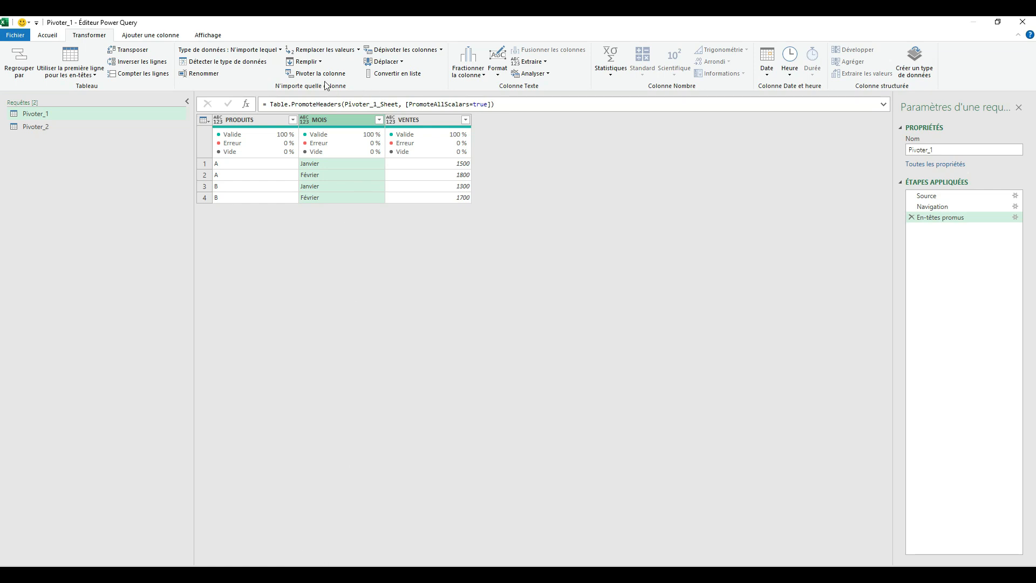
{"action": "left_click", "coordinate": [257, 124]}
{"action": "left_click", "coordinate": [341, 118]}
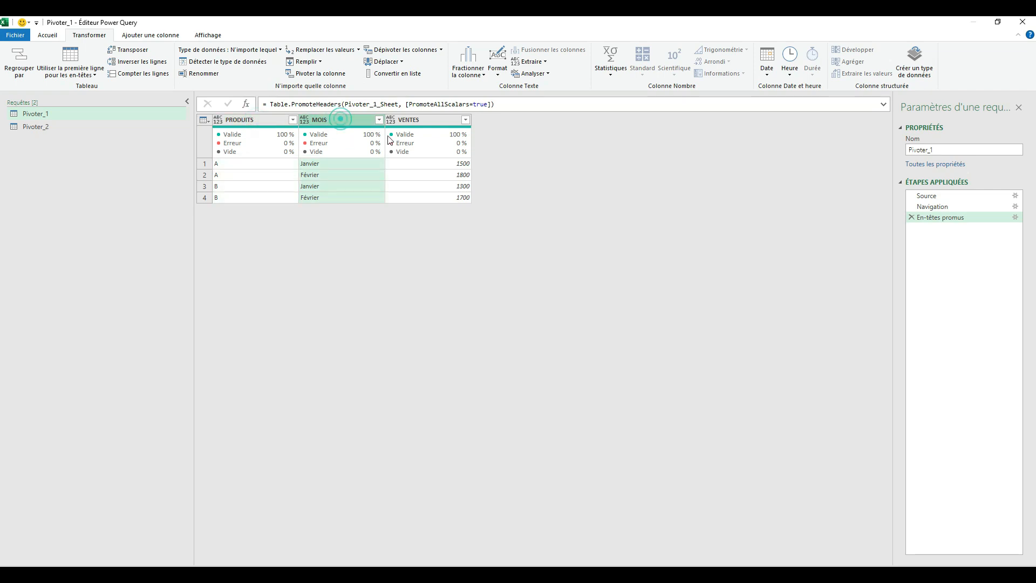
Start pivoting the MOIS column with VENTES as the values column
{"action": "left_click", "coordinate": [313, 75]}
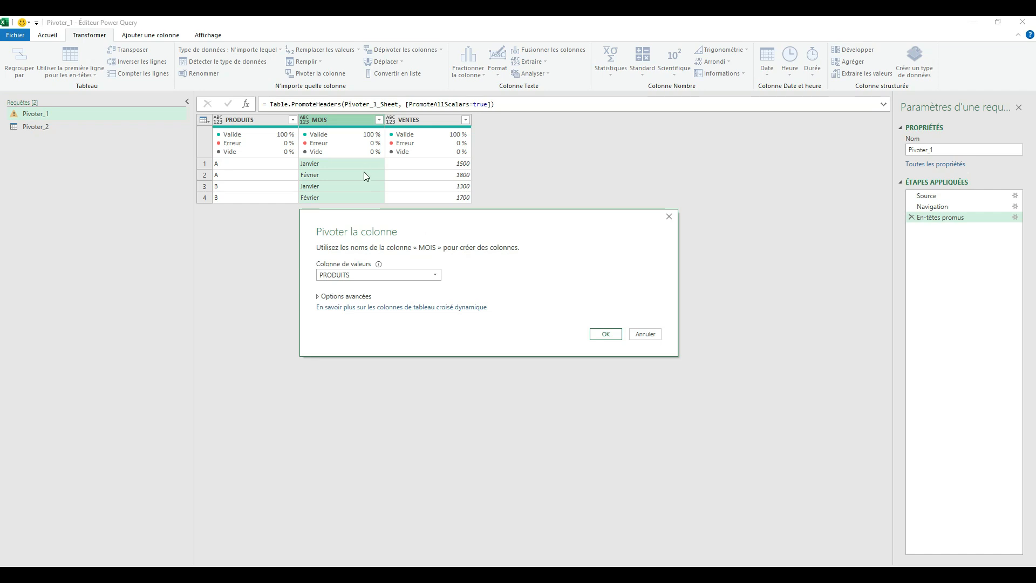
{"action": "left_click", "coordinate": [409, 275]}
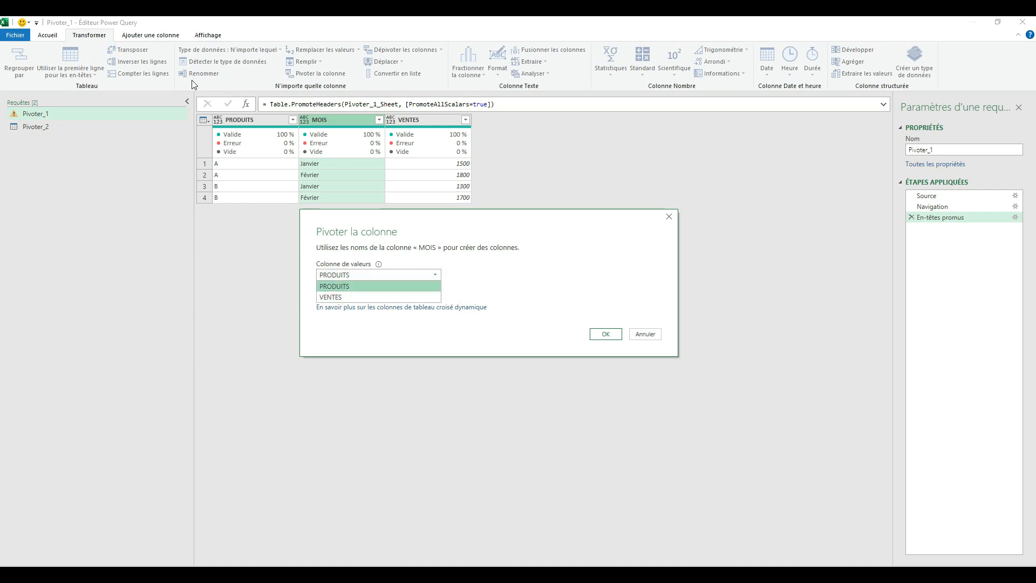
{"action": "left_click", "coordinate": [466, 283]}
{"action": "left_click", "coordinate": [388, 276]}
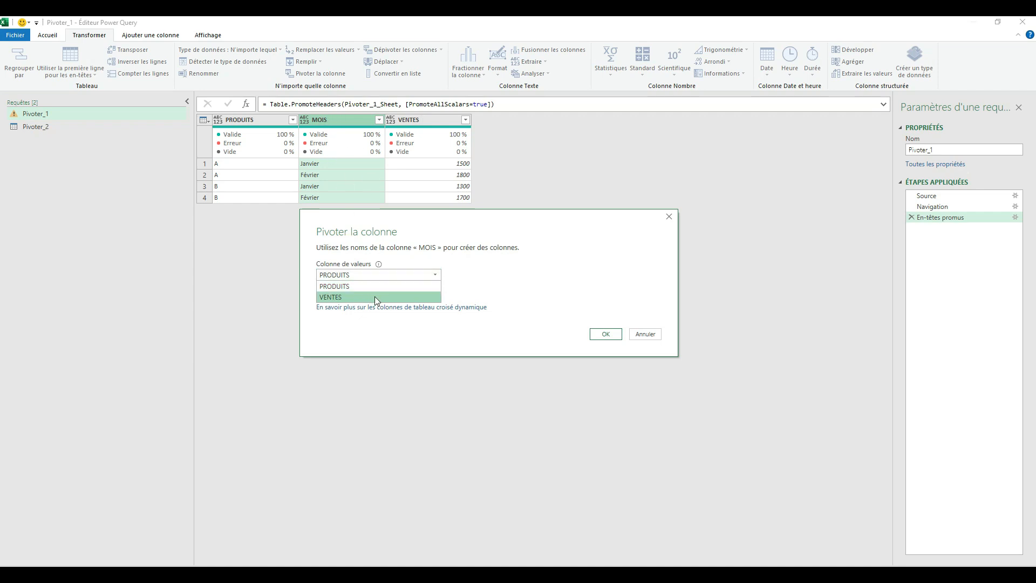
{"action": "left_click", "coordinate": [334, 296]}
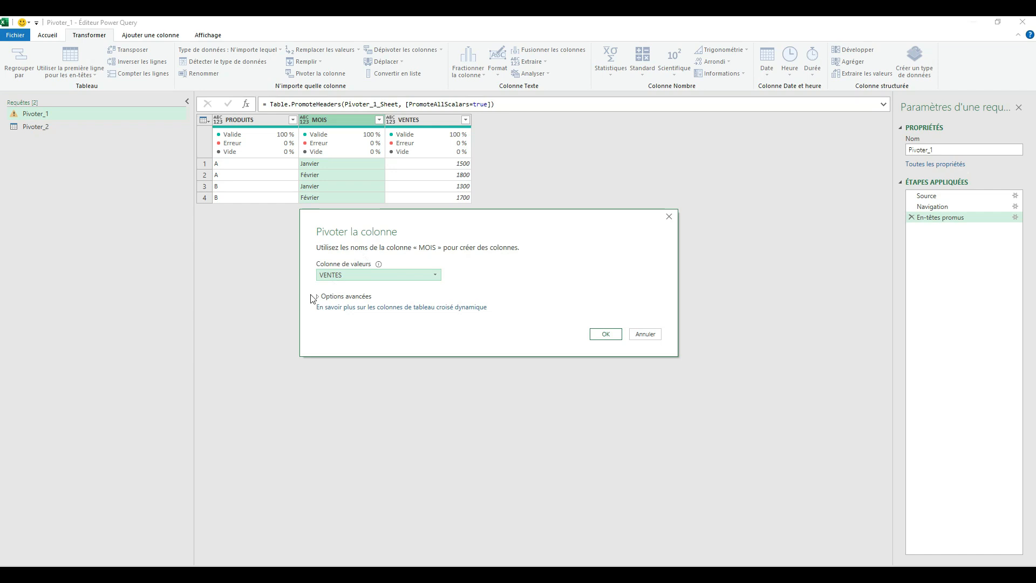
Try the pivot with Nombre (Tout) as the aggregate function, and delete the resulting Colonne dynamique step
{"action": "left_click", "coordinate": [347, 298]}
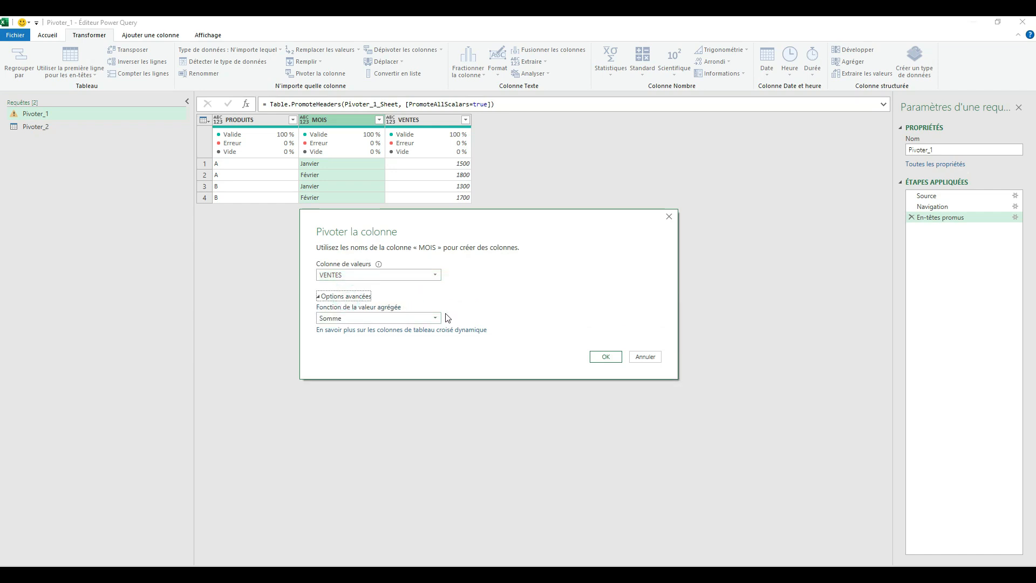
{"action": "left_click", "coordinate": [411, 318]}
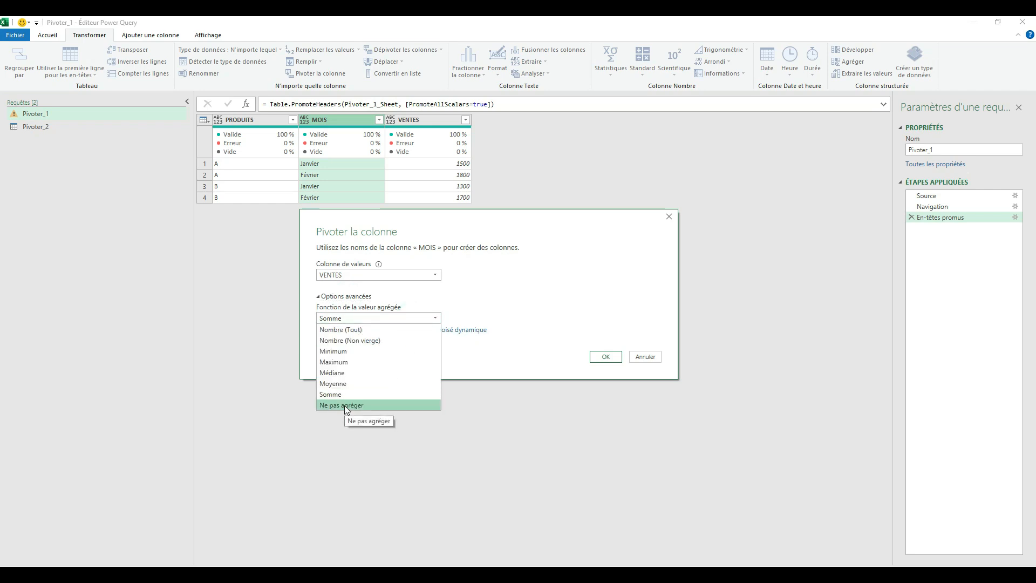
{"action": "left_click", "coordinate": [344, 406]}
{"action": "left_click", "coordinate": [404, 318]}
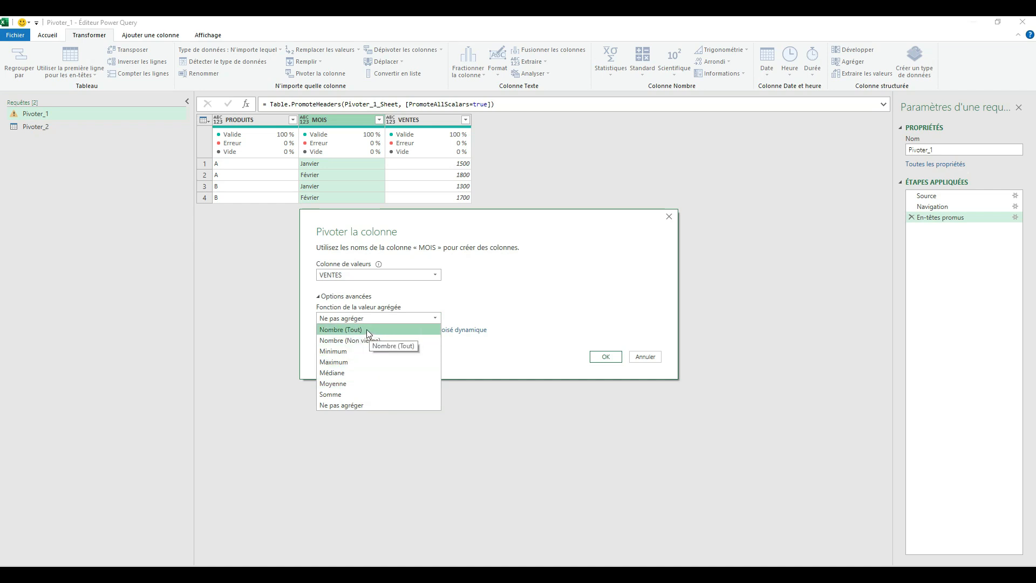
{"action": "left_click", "coordinate": [527, 284]}
{"action": "left_click", "coordinate": [430, 318]}
{"action": "left_click", "coordinate": [383, 331]}
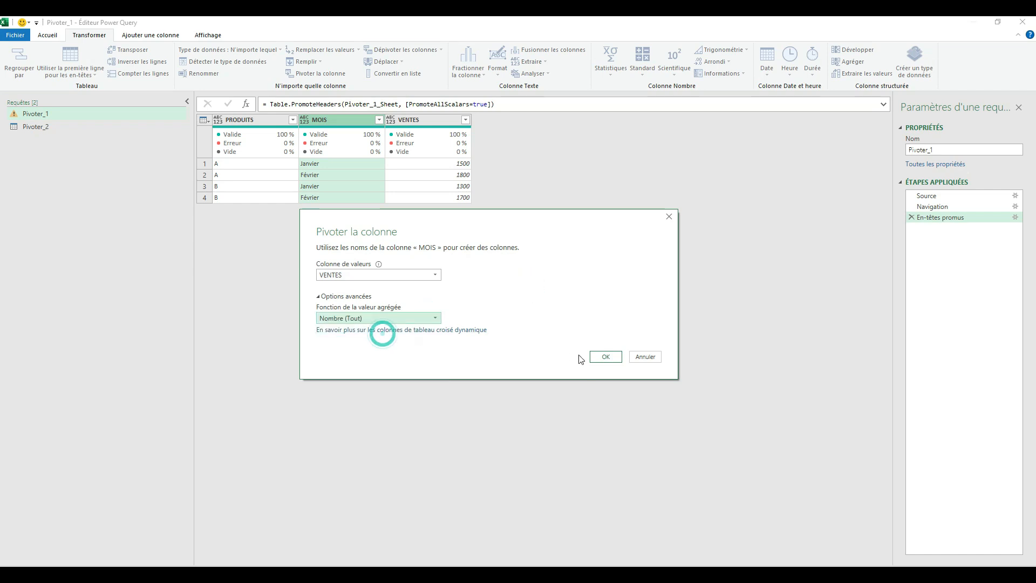
{"action": "left_click", "coordinate": [609, 357]}
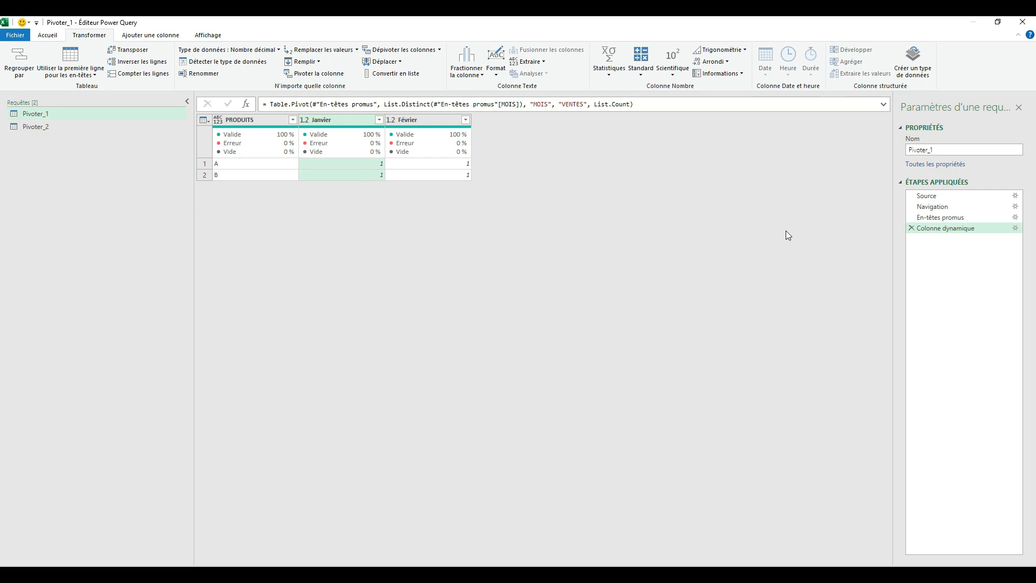
{"action": "left_click", "coordinate": [911, 228]}
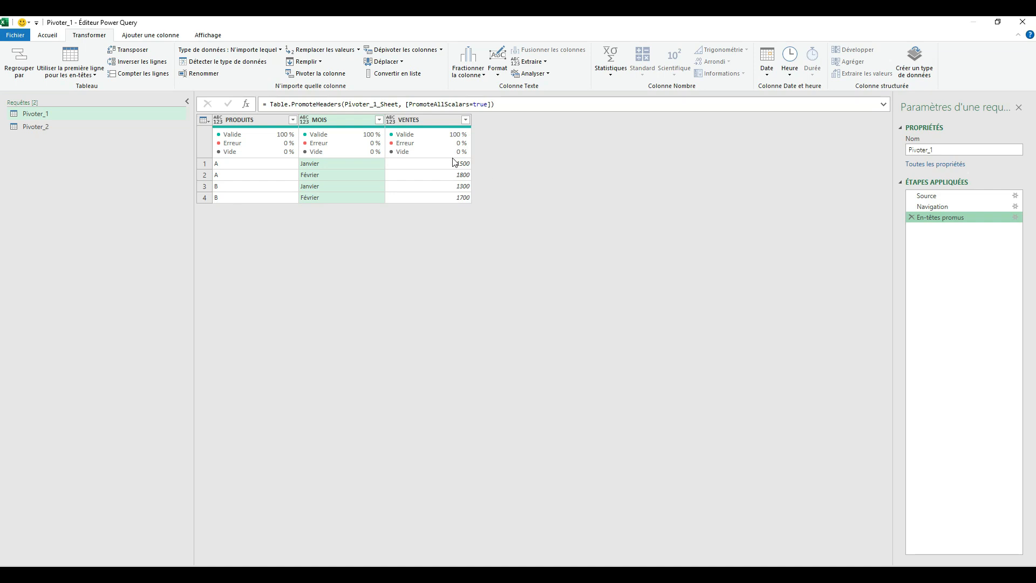
Pivot Pivoter_1's MOIS column using VENTES as the values column and the Ne pas agréger option
{"action": "left_click", "coordinate": [320, 120]}
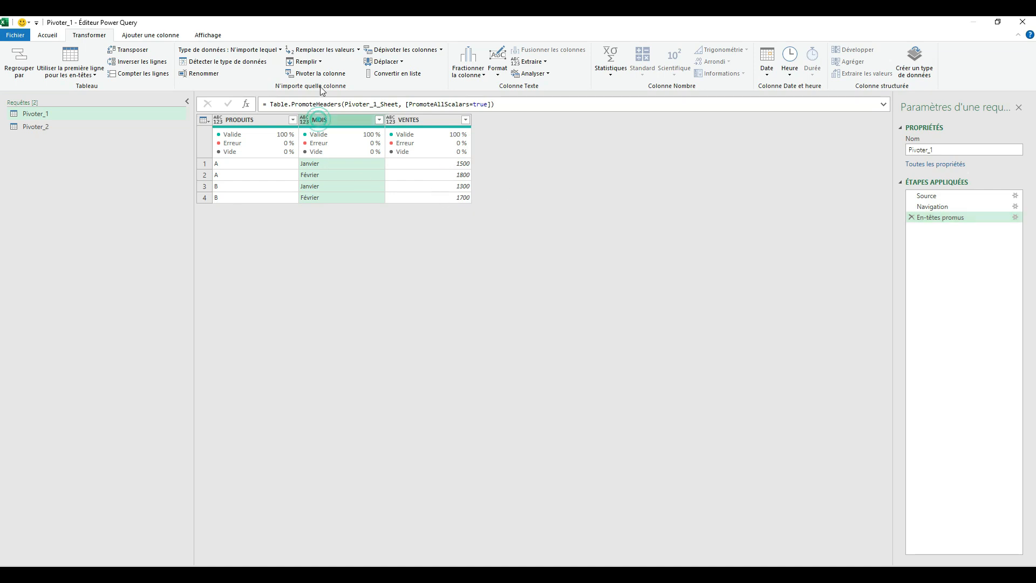
{"action": "left_click", "coordinate": [316, 73]}
{"action": "left_click", "coordinate": [377, 289]}
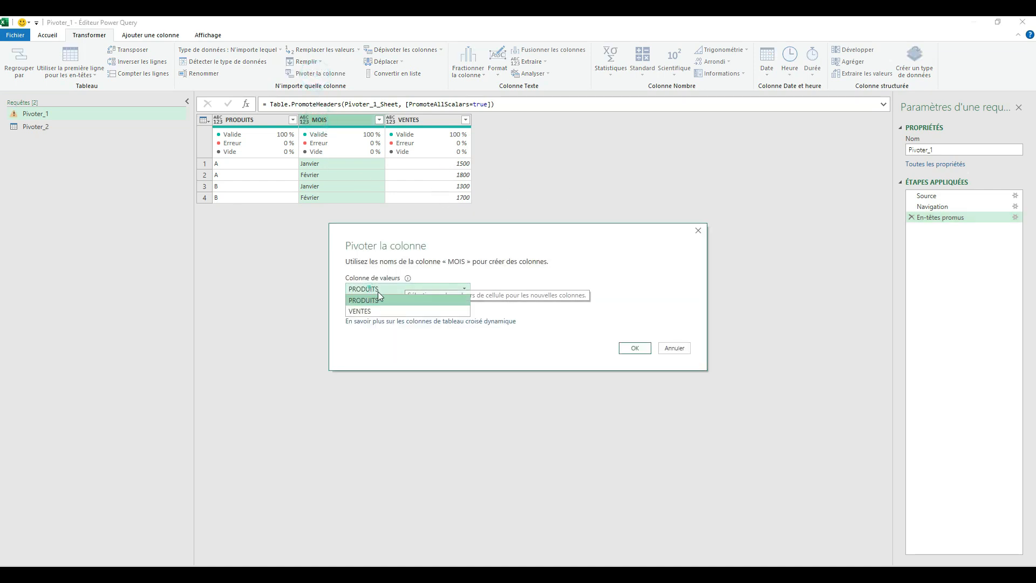
{"action": "left_click", "coordinate": [363, 310]}
{"action": "left_click", "coordinate": [375, 310]}
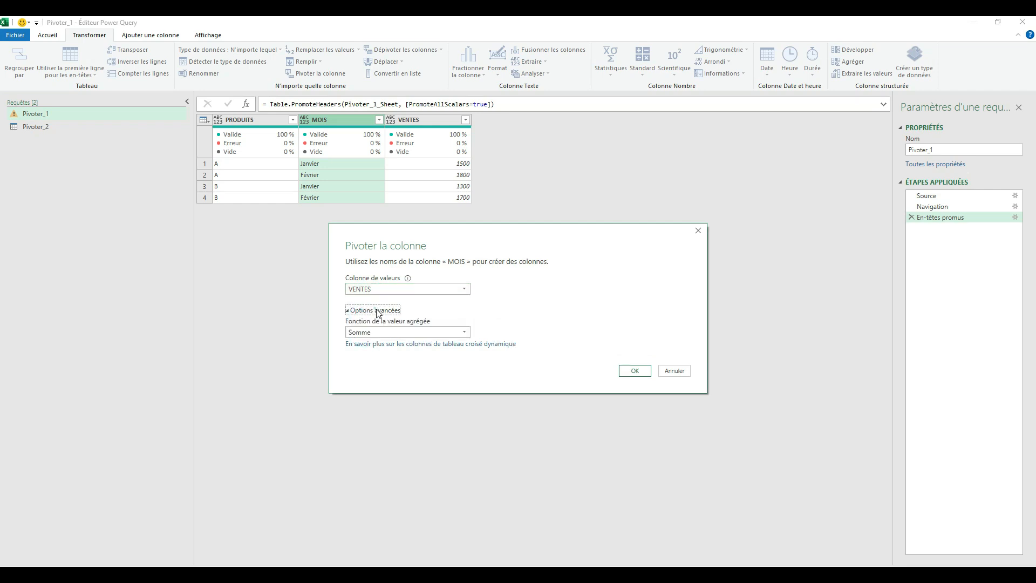
{"action": "left_click", "coordinate": [373, 333]}
{"action": "left_click", "coordinate": [373, 419]}
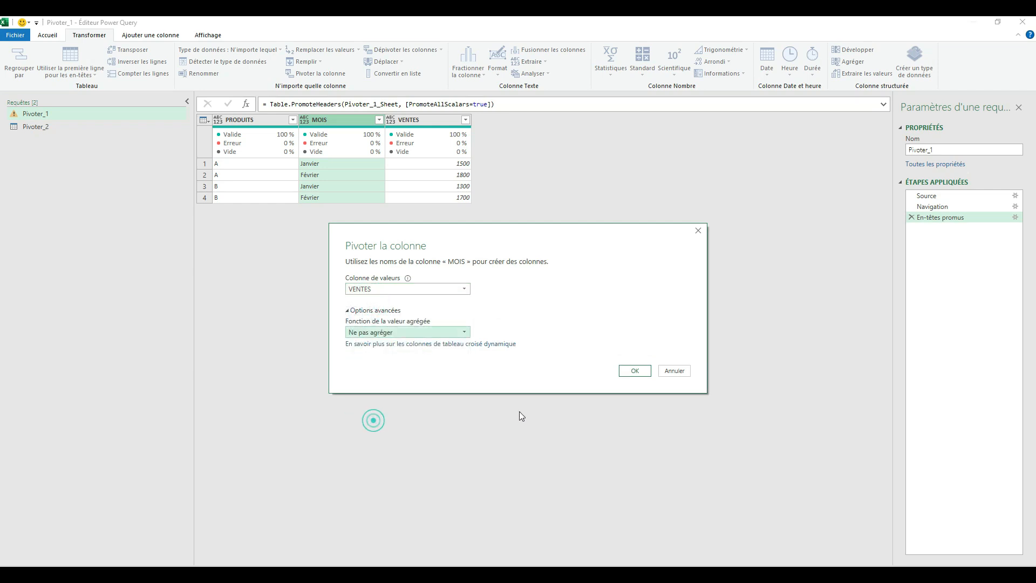
{"action": "left_click", "coordinate": [642, 368]}
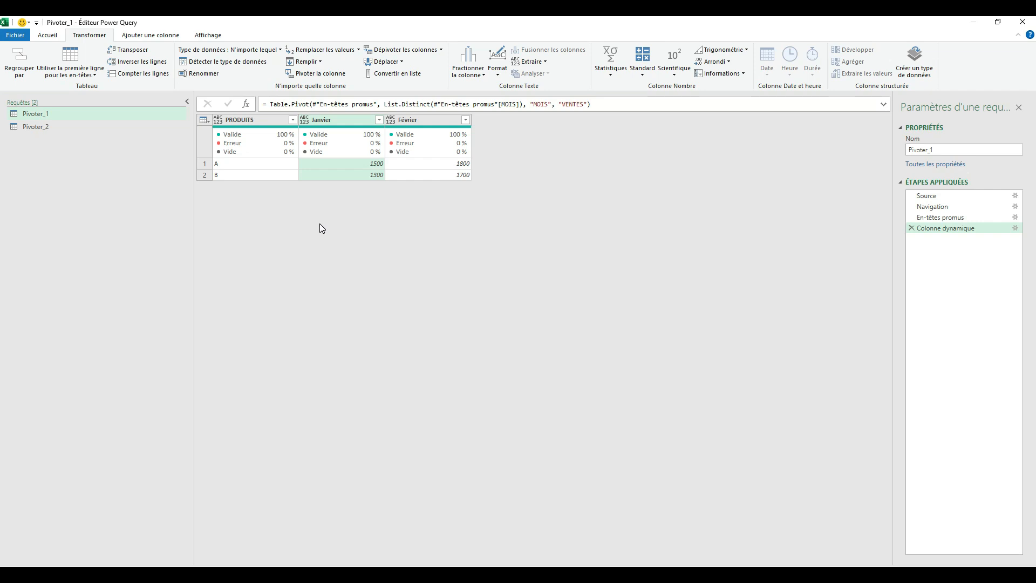
Pivot Pivoter_2's Question column using Réponse as the values column and the Ne pas agréger option
{"action": "left_click", "coordinate": [48, 127]}
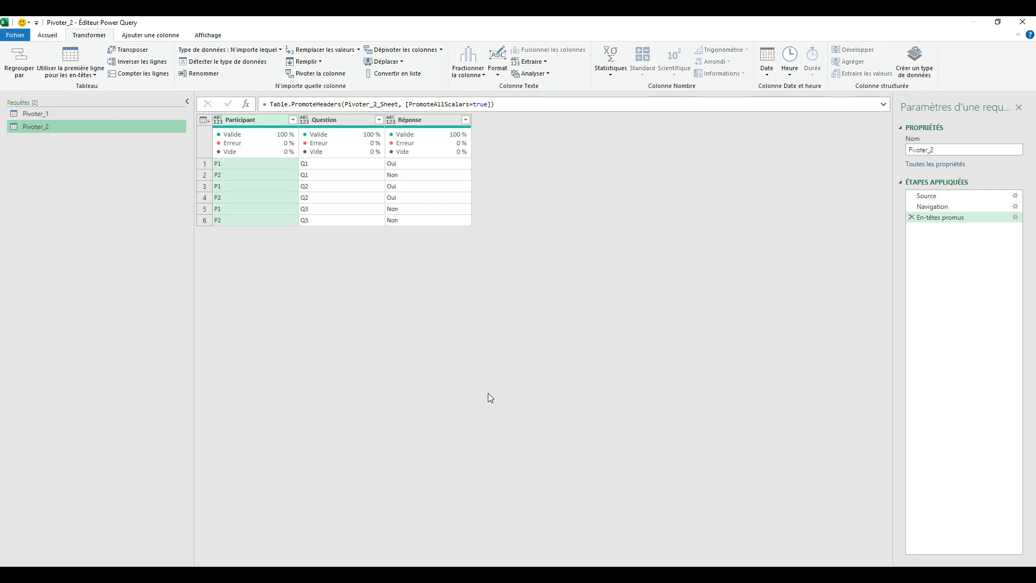
{"action": "left_click", "coordinate": [340, 119]}
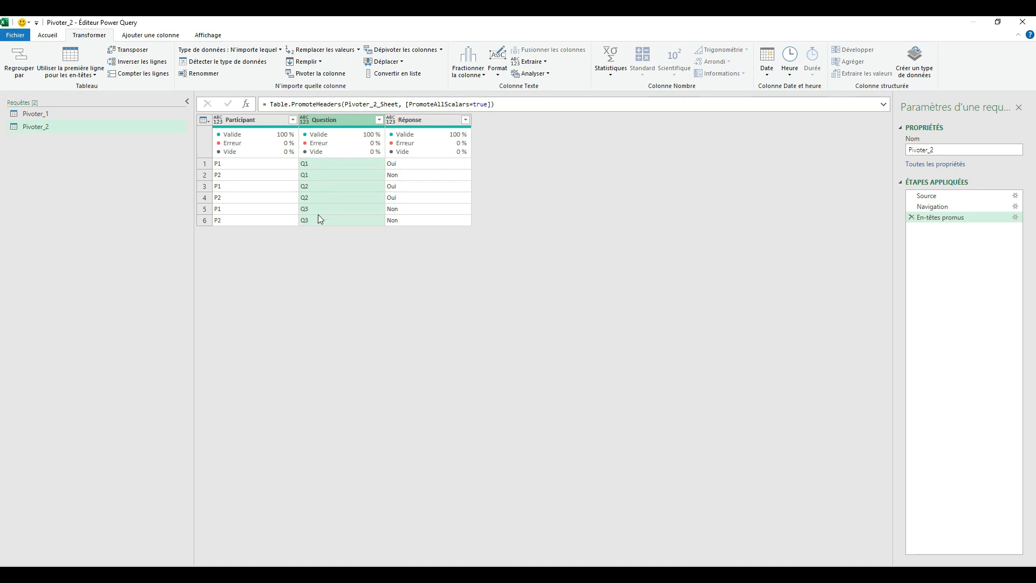
{"action": "left_click", "coordinate": [304, 74]}
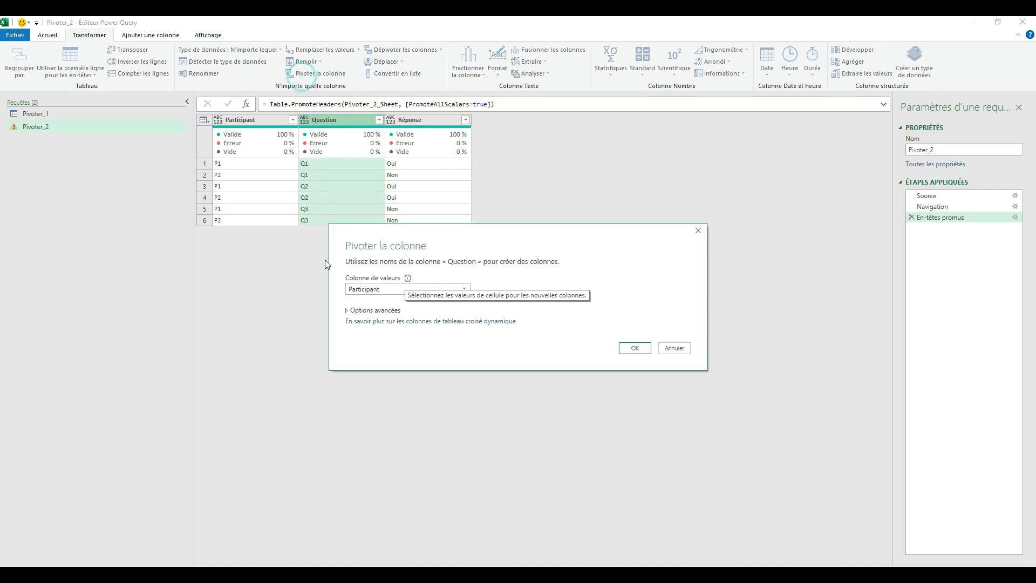
{"action": "left_click", "coordinate": [375, 291]}
{"action": "left_click", "coordinate": [373, 301]}
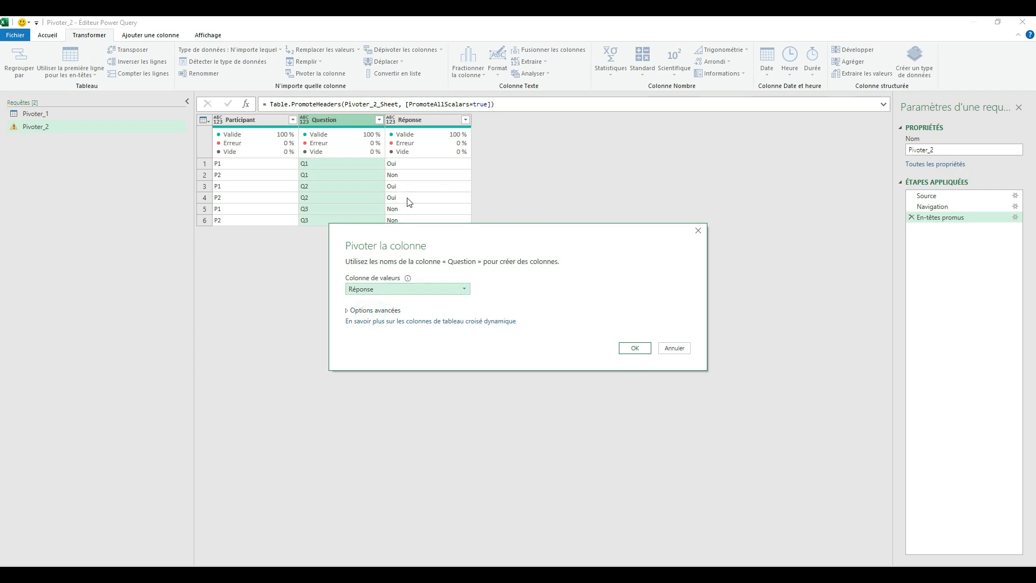
{"action": "left_click", "coordinate": [366, 311]}
{"action": "left_click", "coordinate": [384, 332]}
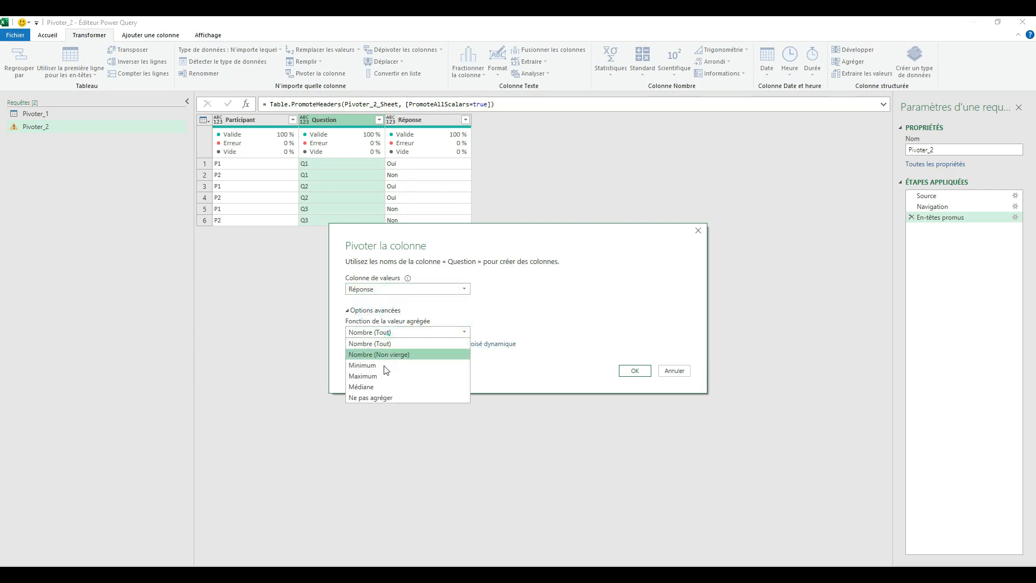
{"action": "left_click", "coordinate": [371, 398]}
{"action": "left_click", "coordinate": [634, 372]}
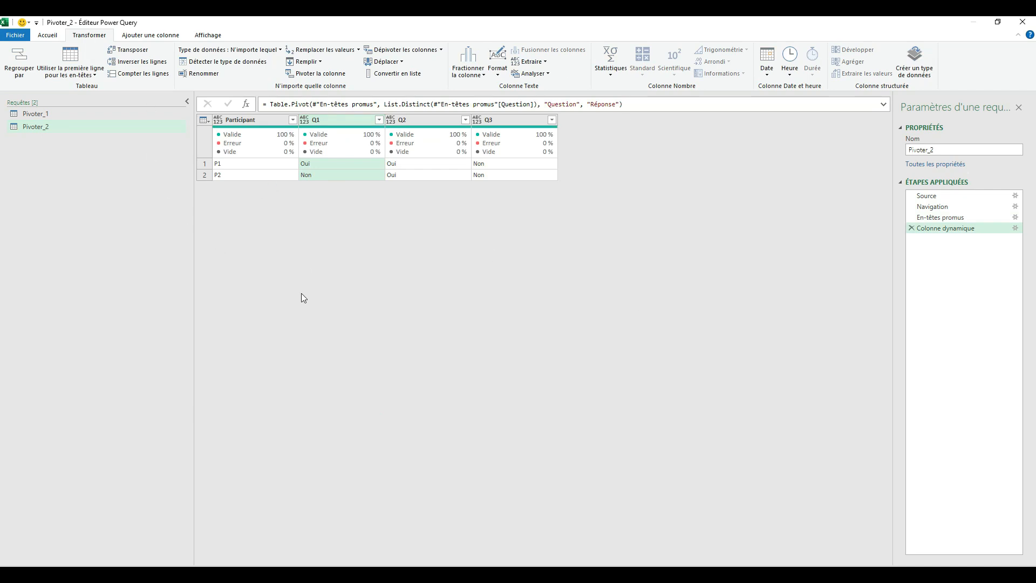
Close the query editor and load both pivoted queries into the Excel workbook
{"action": "left_click", "coordinate": [47, 35]}
{"action": "left_click", "coordinate": [12, 57]}
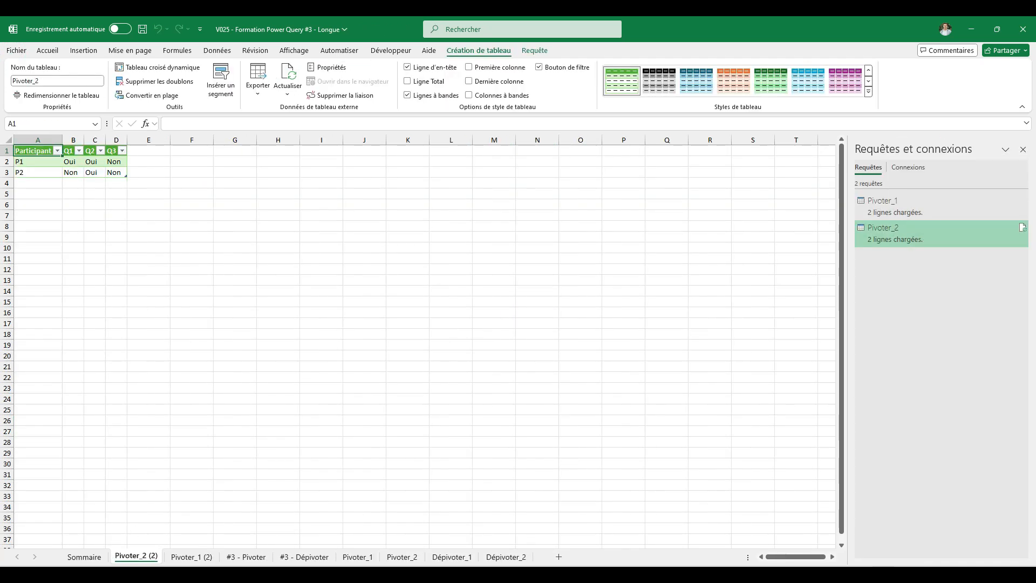
Copy the expected survey result table from the #3 - Pivoter sheet to cell G5 of Pivoter_2 (2) for comparison
{"action": "left_click", "coordinate": [189, 557]}
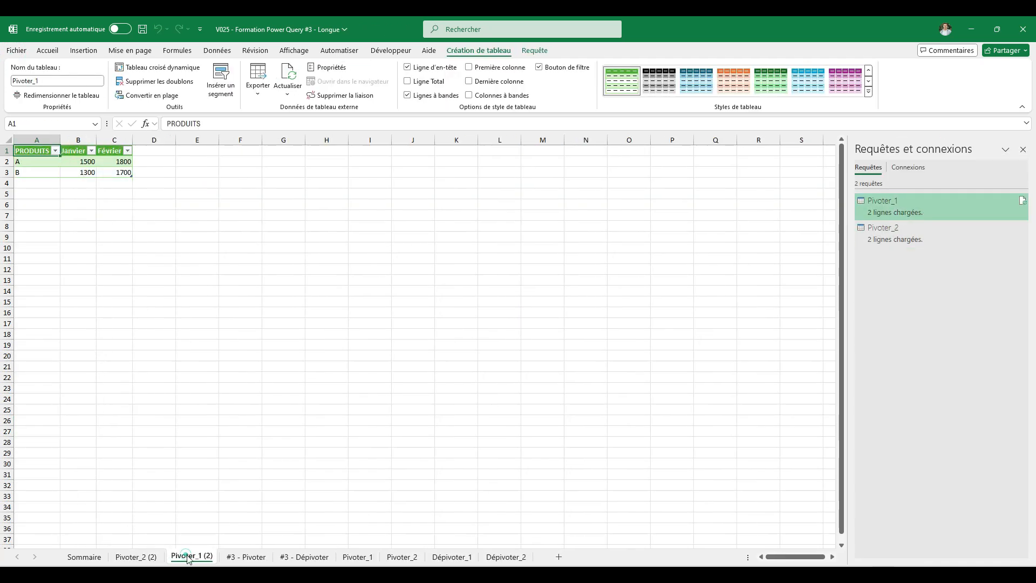
{"action": "left_click", "coordinate": [136, 556]}
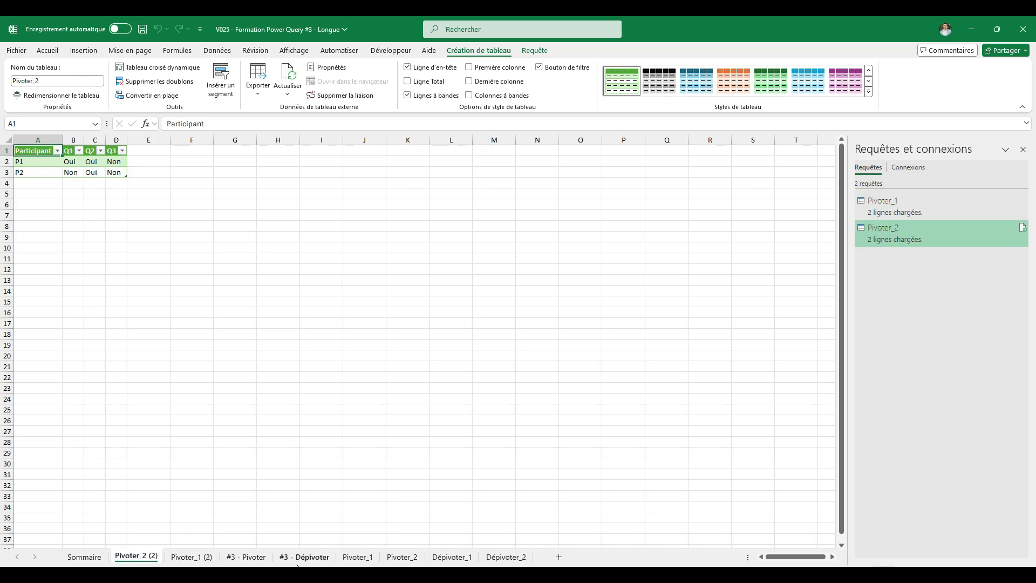
{"action": "left_click", "coordinate": [246, 556]}
{"action": "left_click_drag", "start_coordinate": [509, 317], "coordinate": [660, 373]}
{"action": "key", "text": "ctrl+Page_Up"}
{"action": "key", "text": "ctrl+Page_Up"}
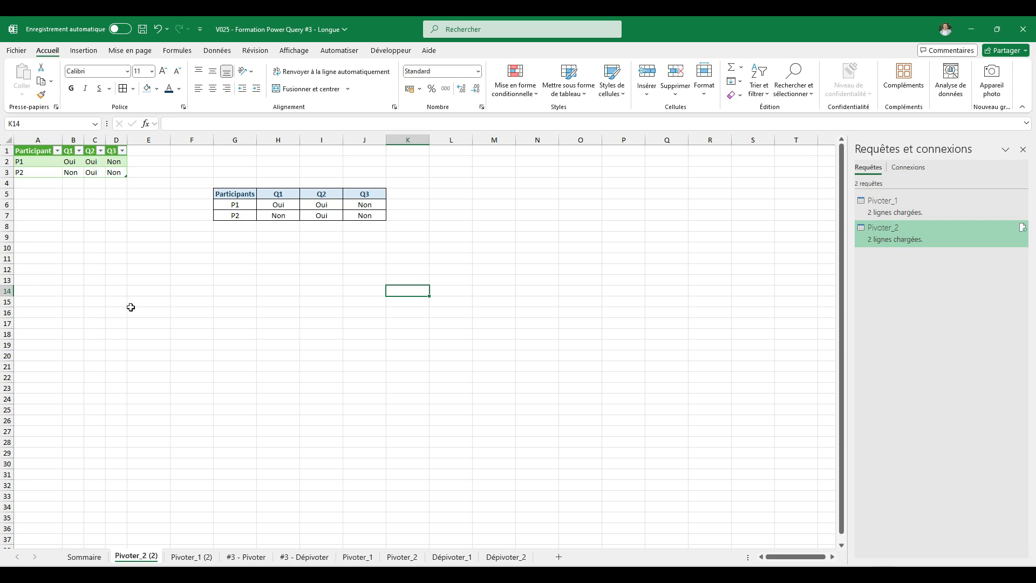
{"action": "left_click", "coordinate": [242, 239]}
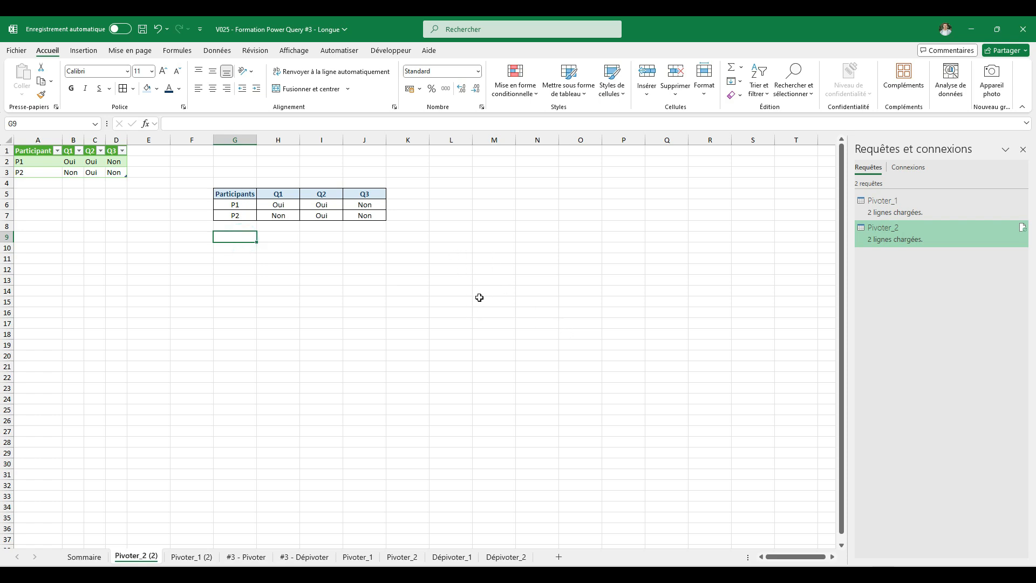
Review the pivoted sales table loaded on the Pivoter_1 (2) sheet
{"action": "left_click", "coordinate": [178, 557]}
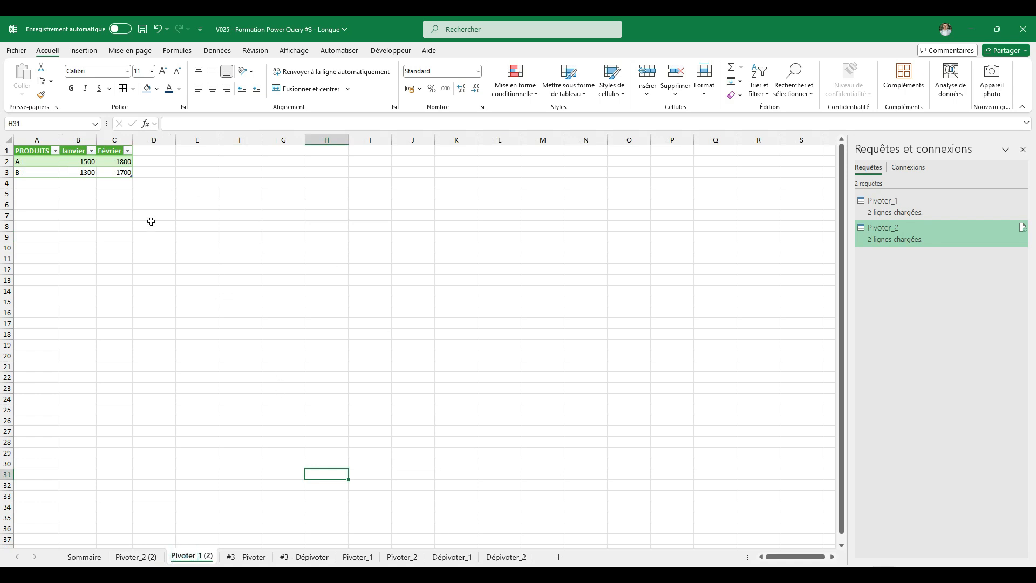
{"action": "left_click_drag", "start_coordinate": [24, 142], "coordinate": [94, 160]}
{"action": "left_click", "coordinate": [141, 183]}
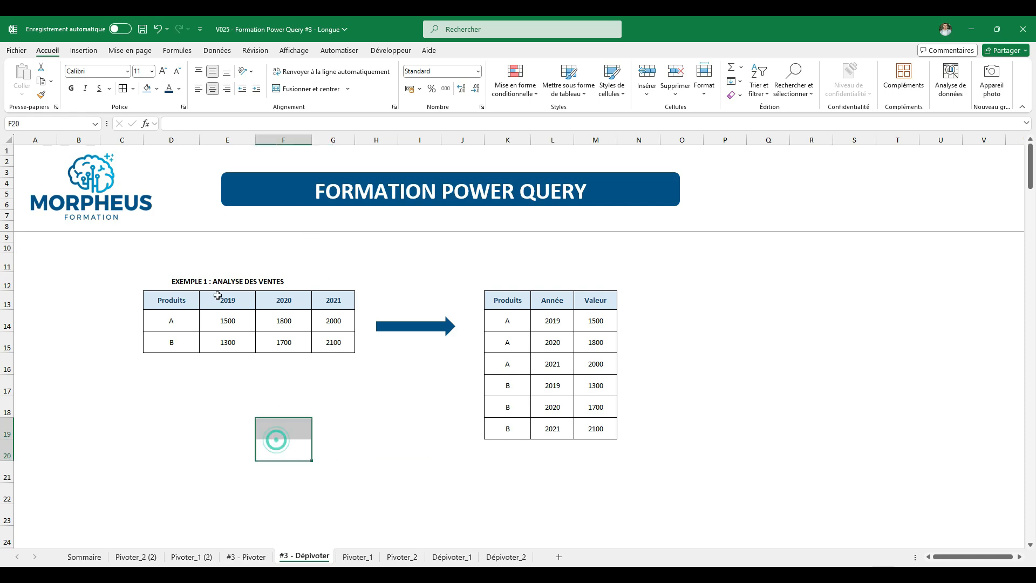
On the #3 - Dépivoter sheet, examine how Example 1's year headers and products map to the Année and Produits columns
{"action": "left_click_drag", "start_coordinate": [216, 295], "coordinate": [331, 297]}
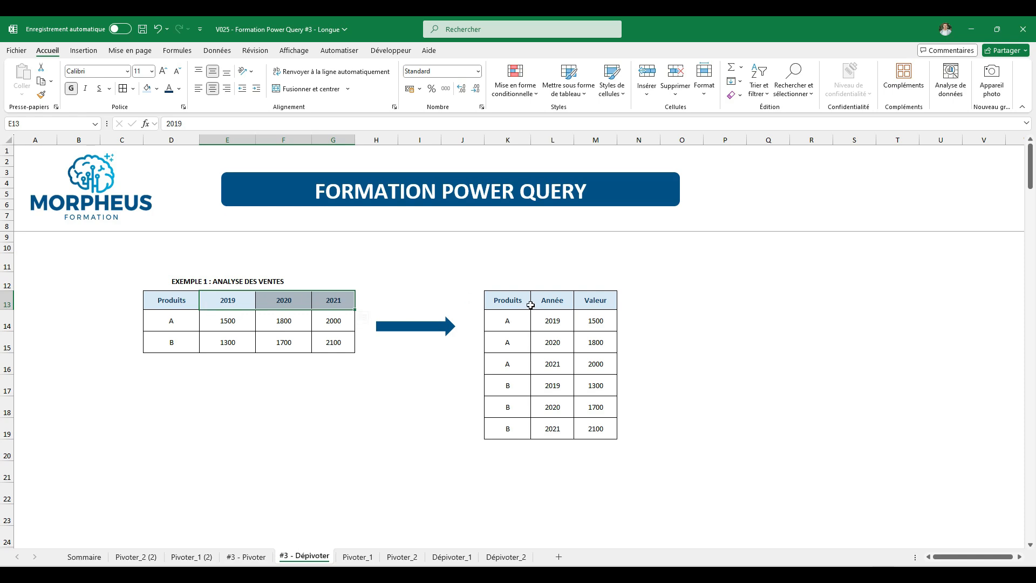
{"action": "left_click_drag", "start_coordinate": [549, 300], "coordinate": [551, 434]}
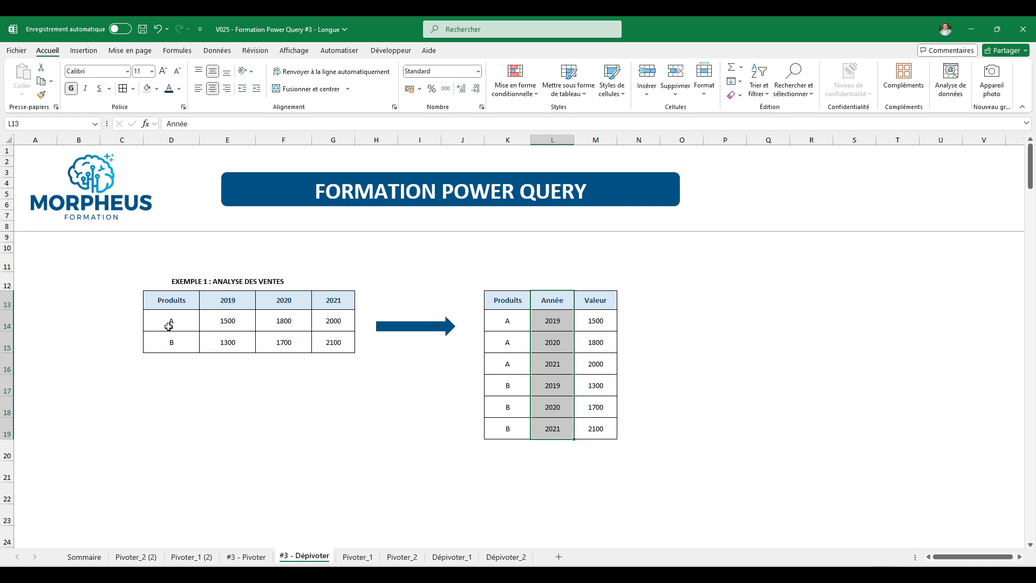
{"action": "left_click_drag", "start_coordinate": [169, 327], "coordinate": [171, 369]}
{"action": "left_click_drag", "start_coordinate": [507, 320], "coordinate": [511, 425]}
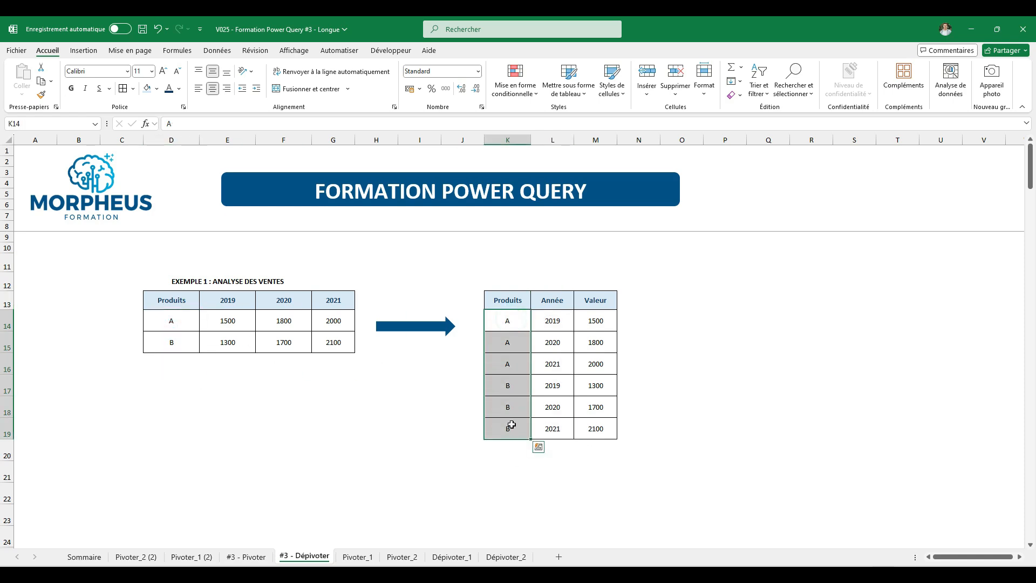
{"action": "left_click", "coordinate": [794, 352]}
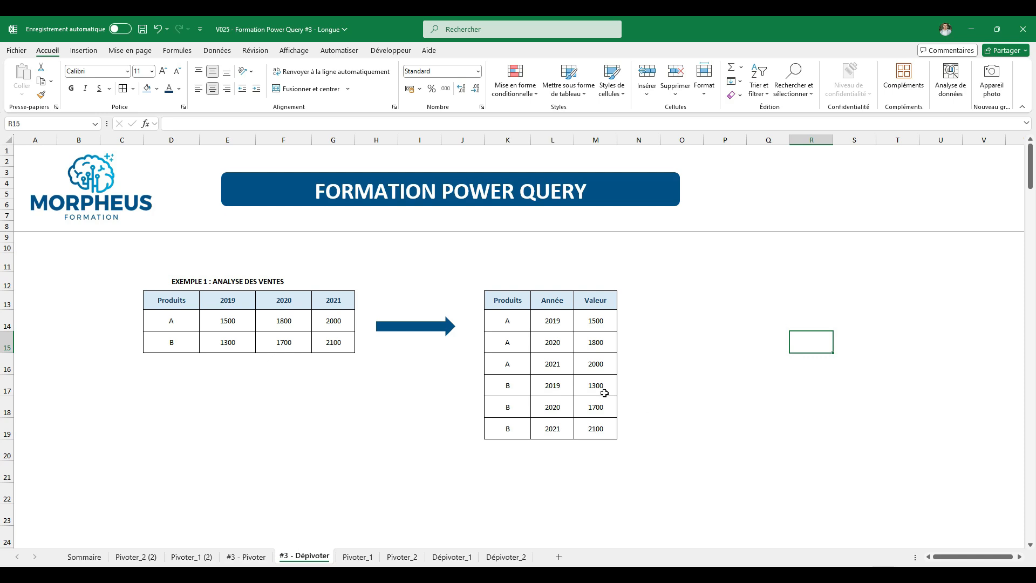
{"action": "left_click_drag", "start_coordinate": [567, 304], "coordinate": [550, 442]}
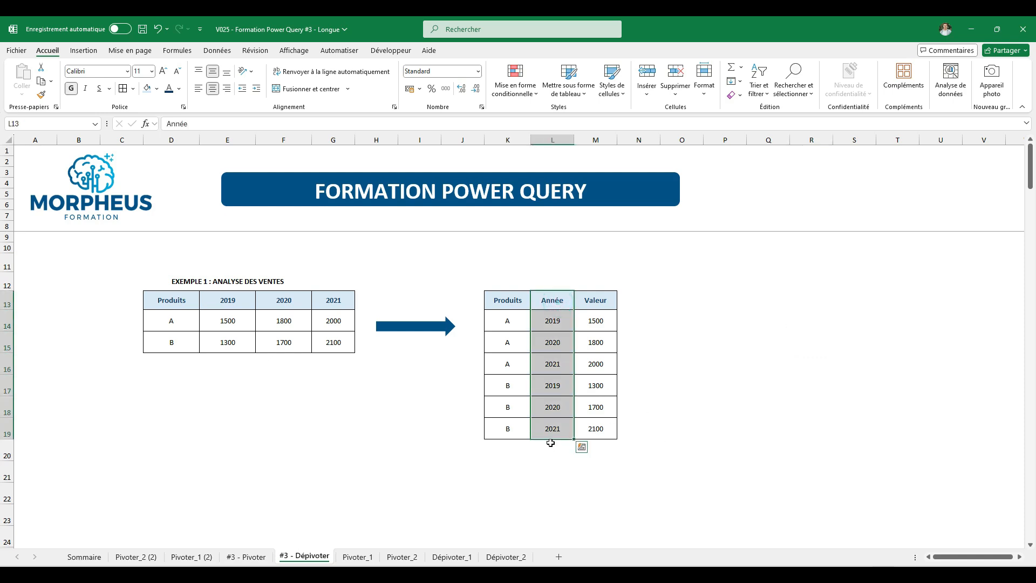
{"action": "left_click", "coordinate": [714, 416]}
{"action": "left_click_drag", "start_coordinate": [183, 299], "coordinate": [340, 342]}
{"action": "left_click", "coordinate": [285, 407]}
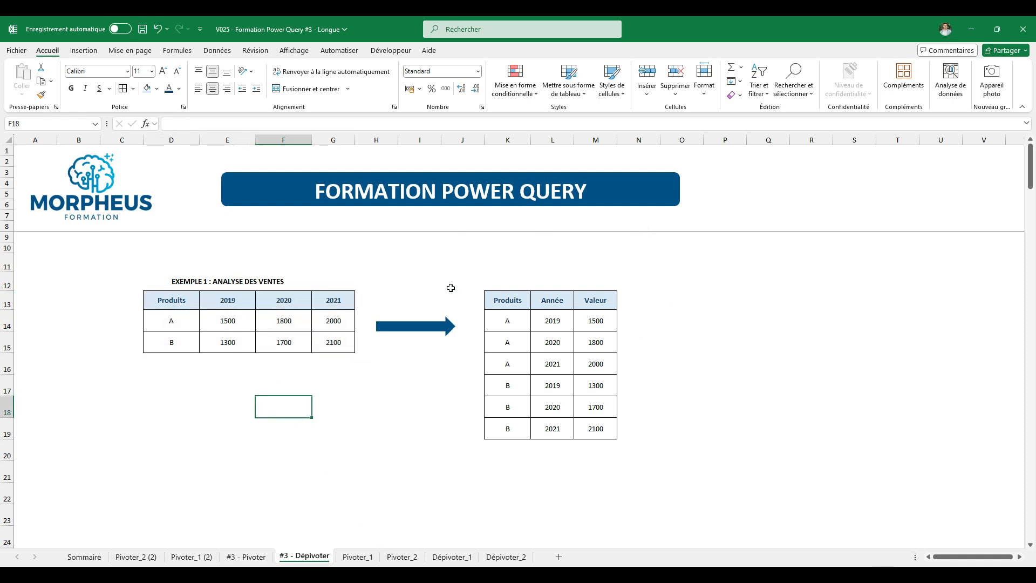
Compare where an additional year would go in Example 1's wide table and in its unpivoted table
{"action": "left_click_drag", "start_coordinate": [374, 297], "coordinate": [376, 345]}
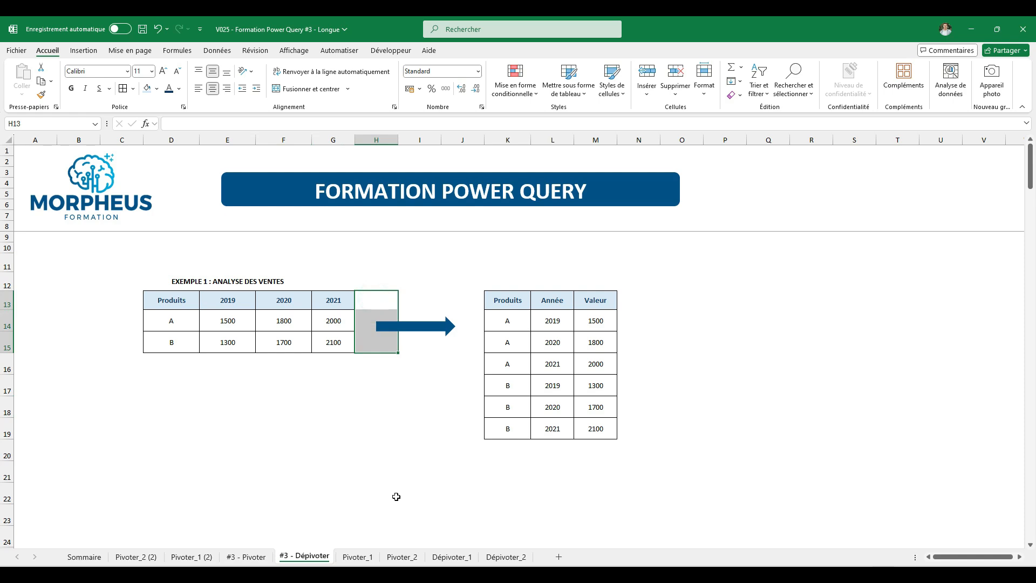
{"action": "left_click", "coordinate": [384, 463]}
{"action": "left_click_drag", "start_coordinate": [376, 300], "coordinate": [376, 366]}
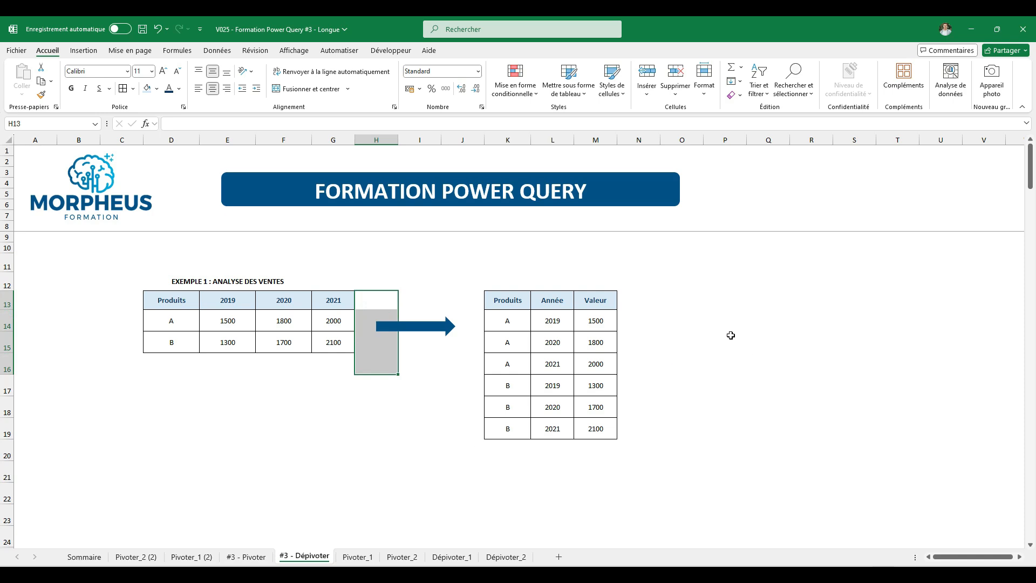
{"action": "left_click_drag", "start_coordinate": [357, 301], "coordinate": [379, 336]}
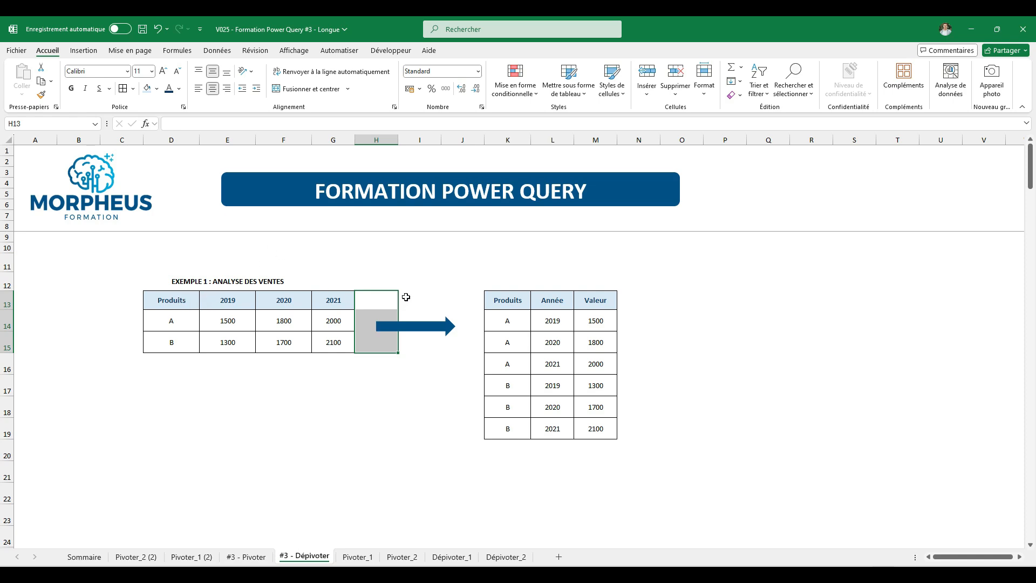
{"action": "left_click", "coordinate": [717, 281]}
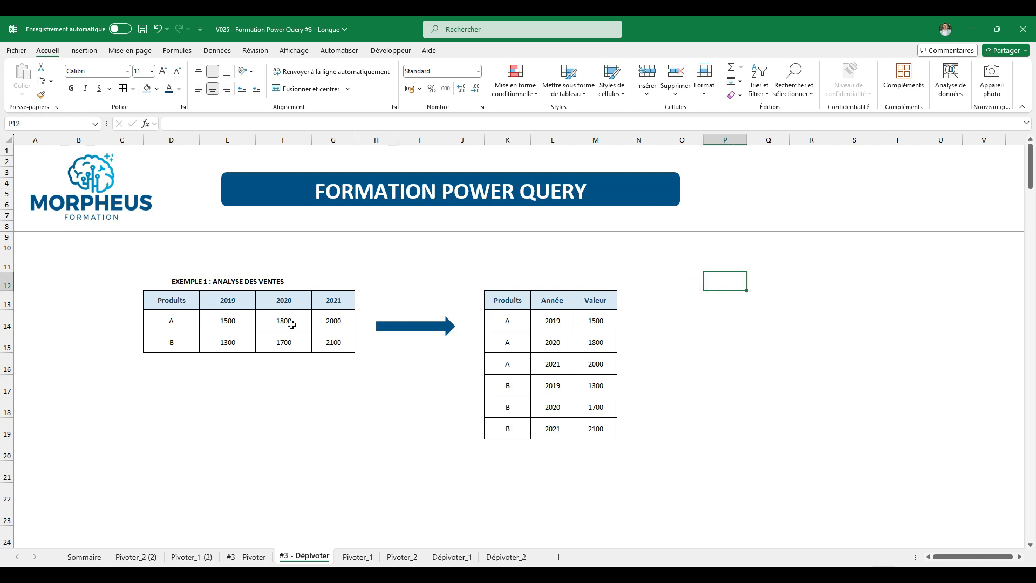
{"action": "left_click_drag", "start_coordinate": [565, 299], "coordinate": [561, 426]}
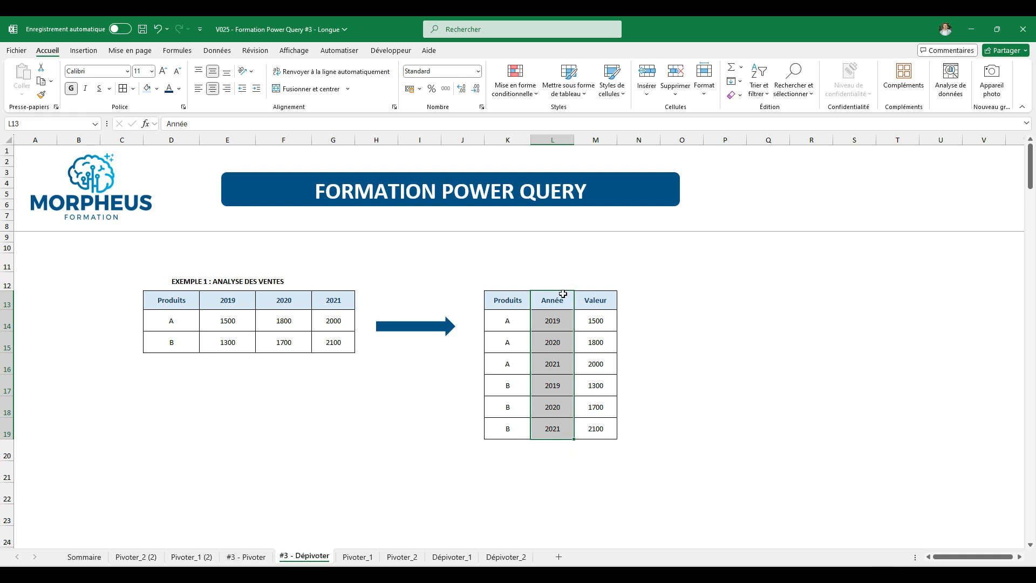
{"action": "left_click", "coordinate": [563, 294]}
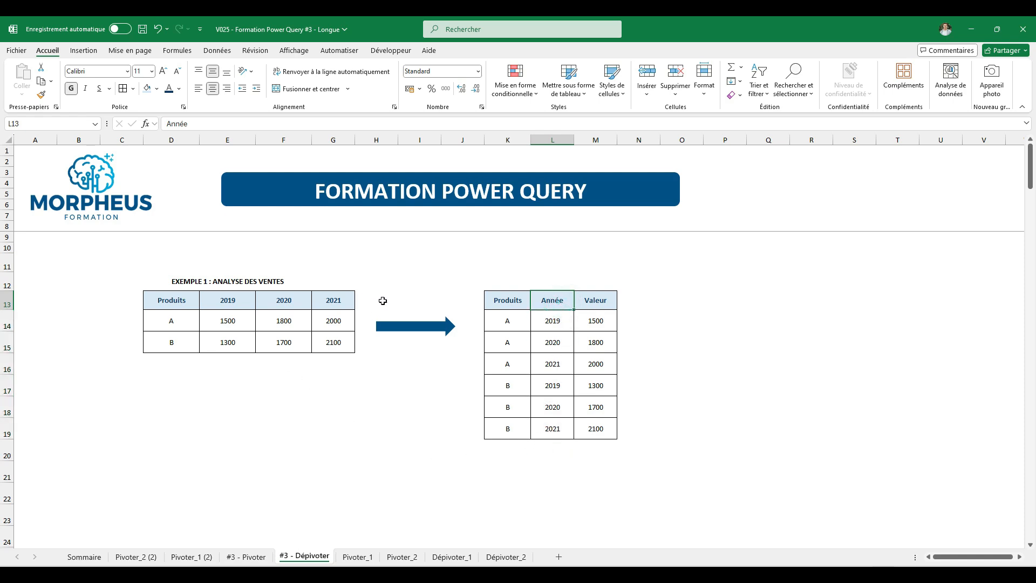
{"action": "left_click", "coordinate": [544, 452]}
{"action": "left_click", "coordinate": [545, 499]}
{"action": "left_click_drag", "start_coordinate": [544, 514], "coordinate": [541, 532]}
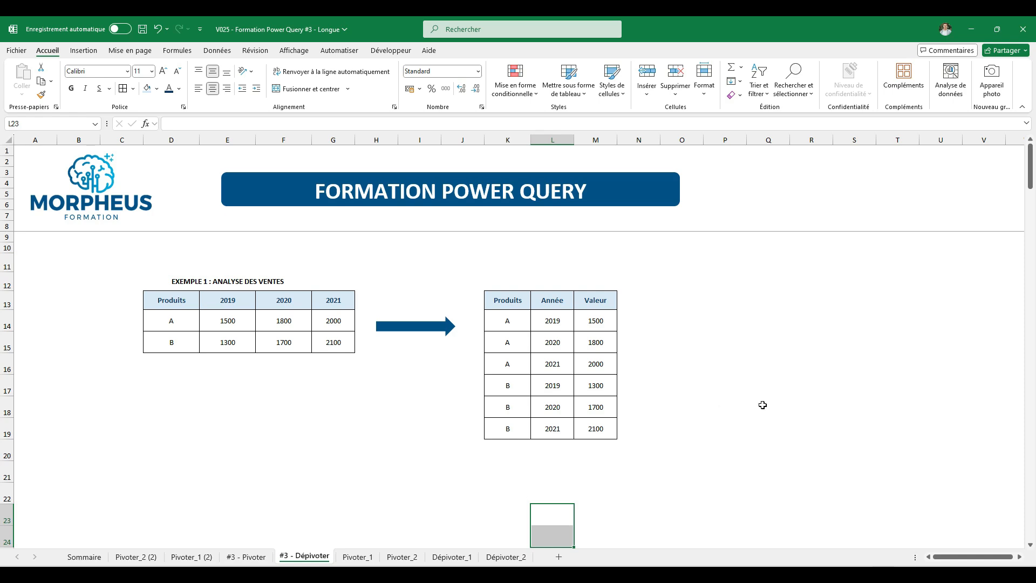
Trace product A's 2020 record across the Produits, Année and Valeur columns of Example 1's unpivoted table
{"action": "left_click", "coordinate": [285, 402]}
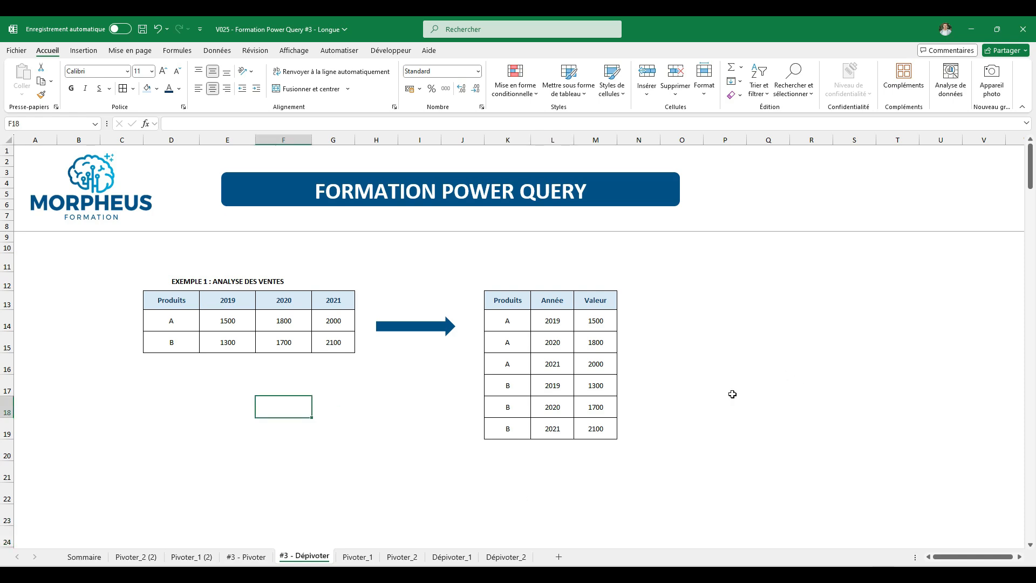
{"action": "left_click", "coordinate": [186, 312]}
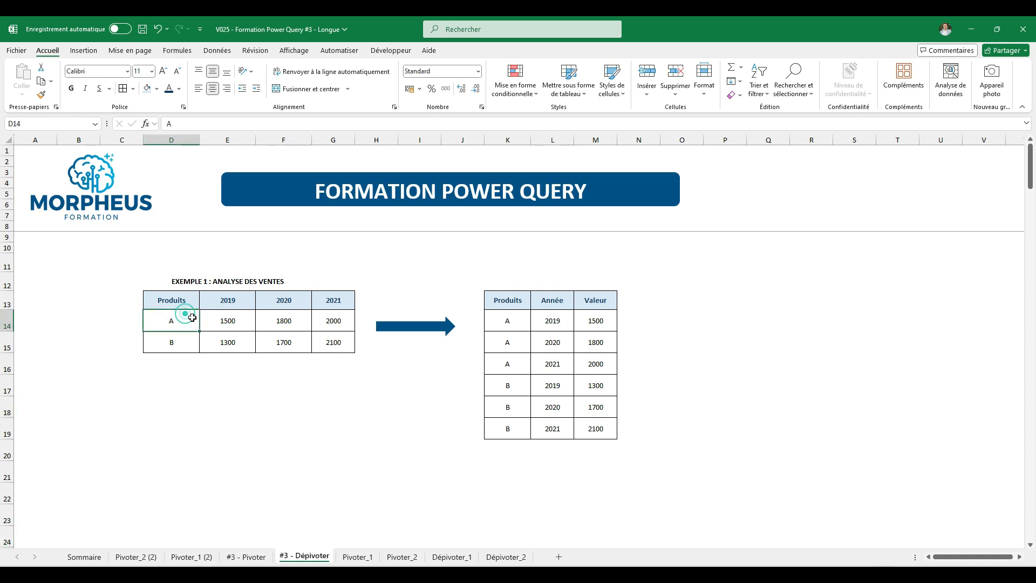
{"action": "left_click", "coordinate": [509, 326]}
{"action": "left_click", "coordinate": [554, 345]}
{"action": "left_click", "coordinate": [609, 344]}
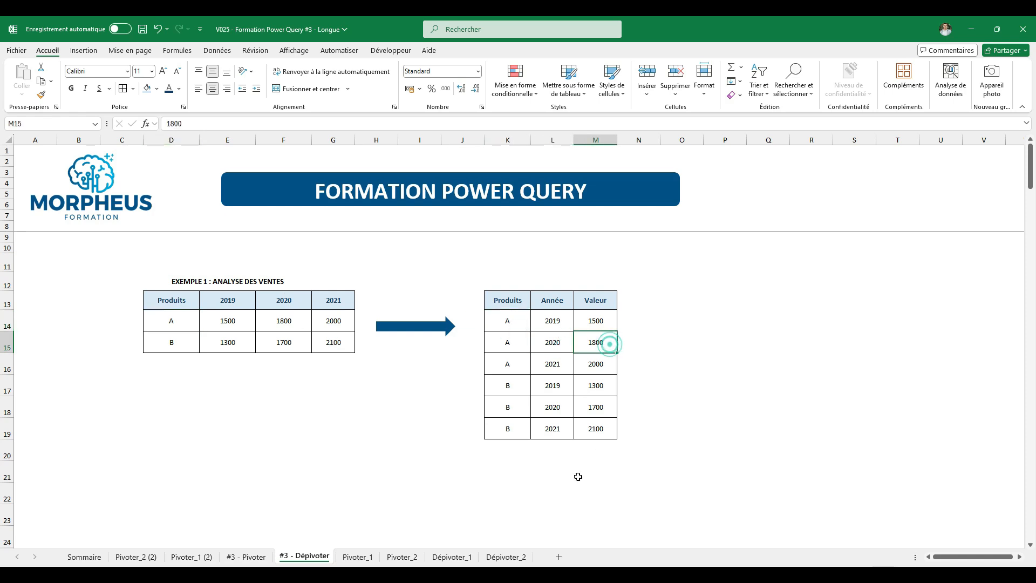
{"action": "left_click", "coordinate": [347, 408]}
Examine how Example 2's stock table maps its categories, month headers and quantities to the Catégorie, Mois and Stock columns
{"action": "scroll", "coordinate": [248, 381], "scroll_direction": "down", "scroll_amount": 5}
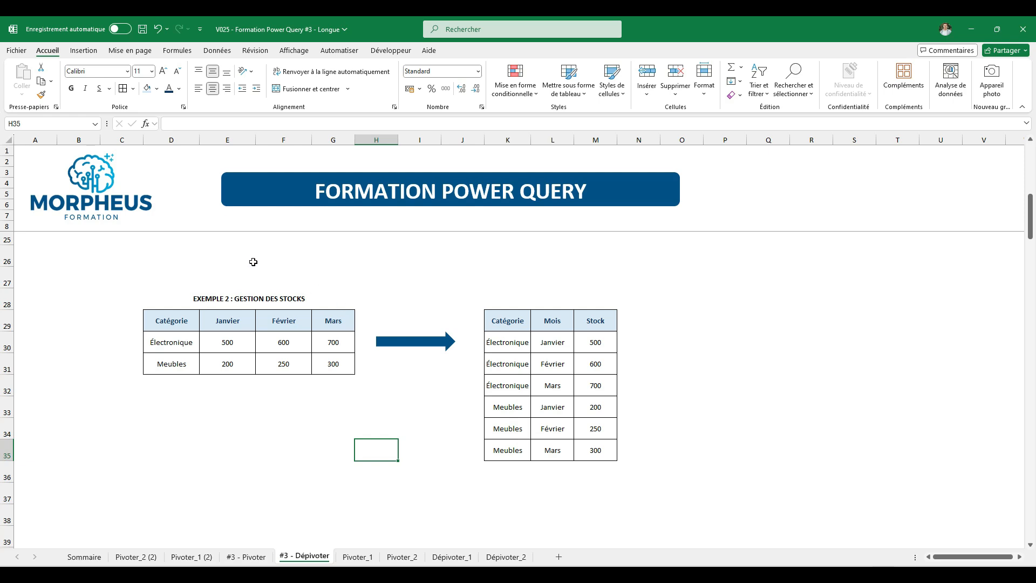
{"action": "left_click", "coordinate": [239, 336]}
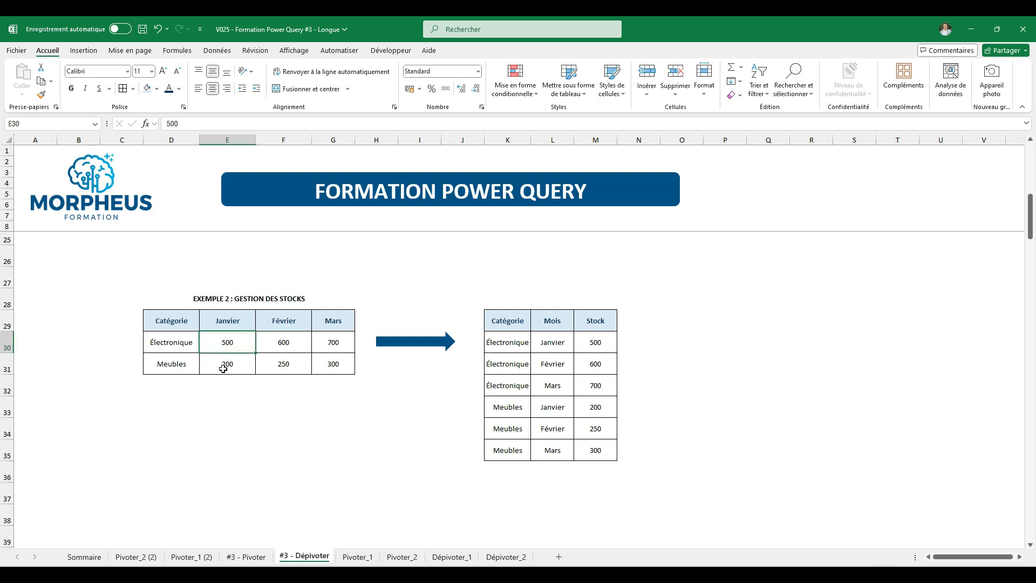
{"action": "left_click", "coordinate": [223, 369]}
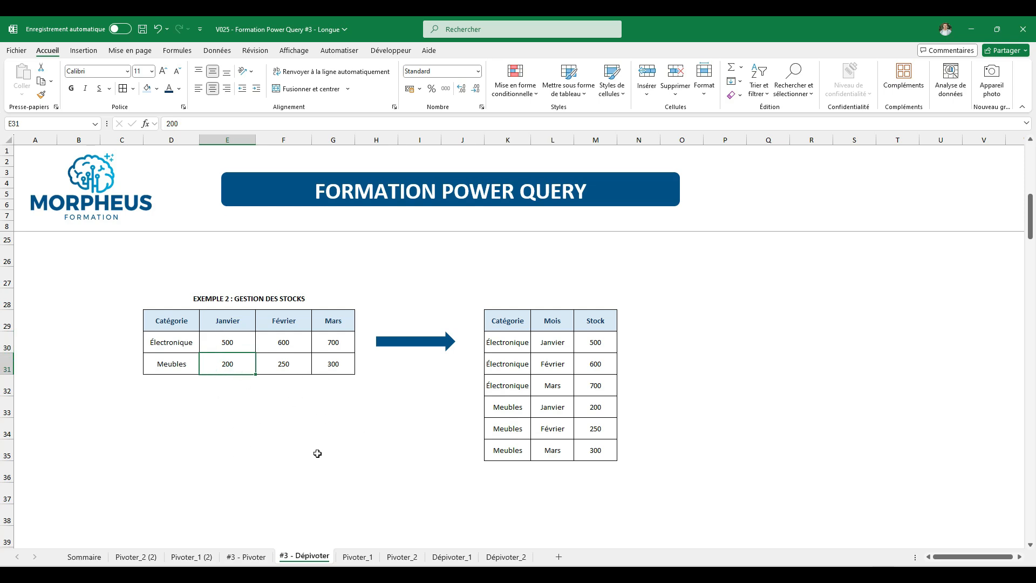
{"action": "left_click", "coordinate": [274, 434]}
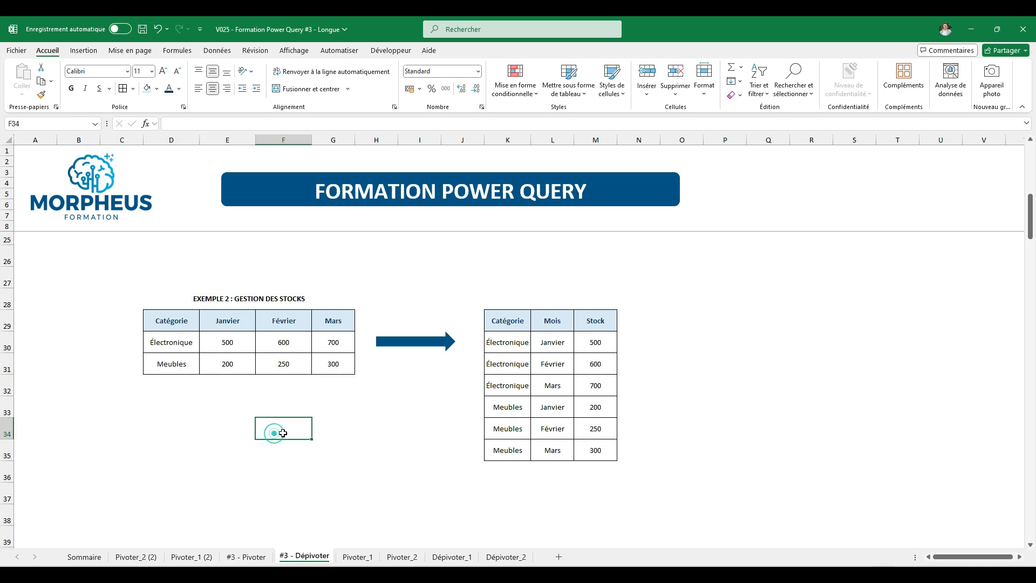
{"action": "left_click_drag", "start_coordinate": [501, 320], "coordinate": [509, 449]}
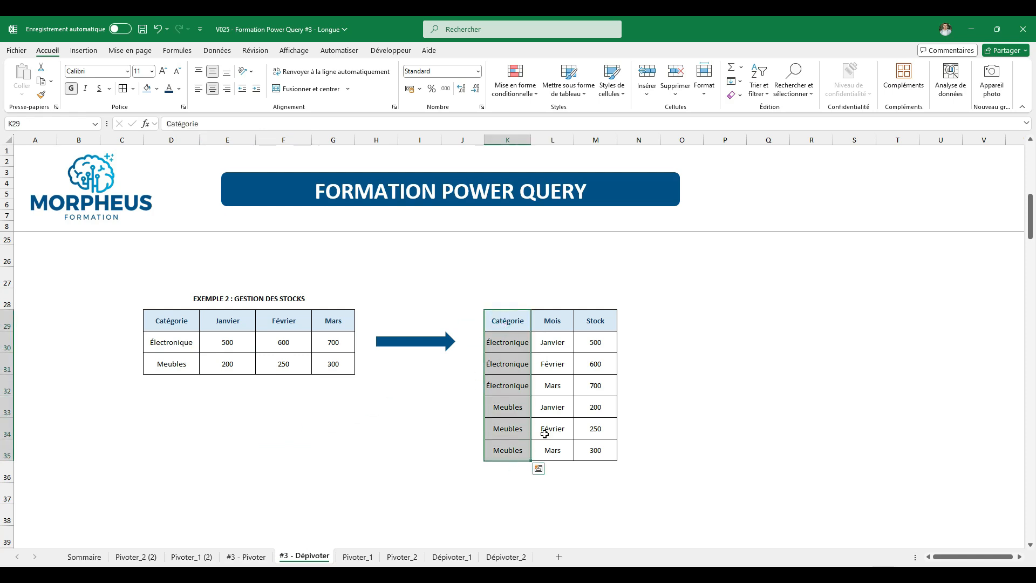
{"action": "left_click_drag", "start_coordinate": [218, 320], "coordinate": [332, 323]}
{"action": "left_click_drag", "start_coordinate": [534, 323], "coordinate": [549, 454]}
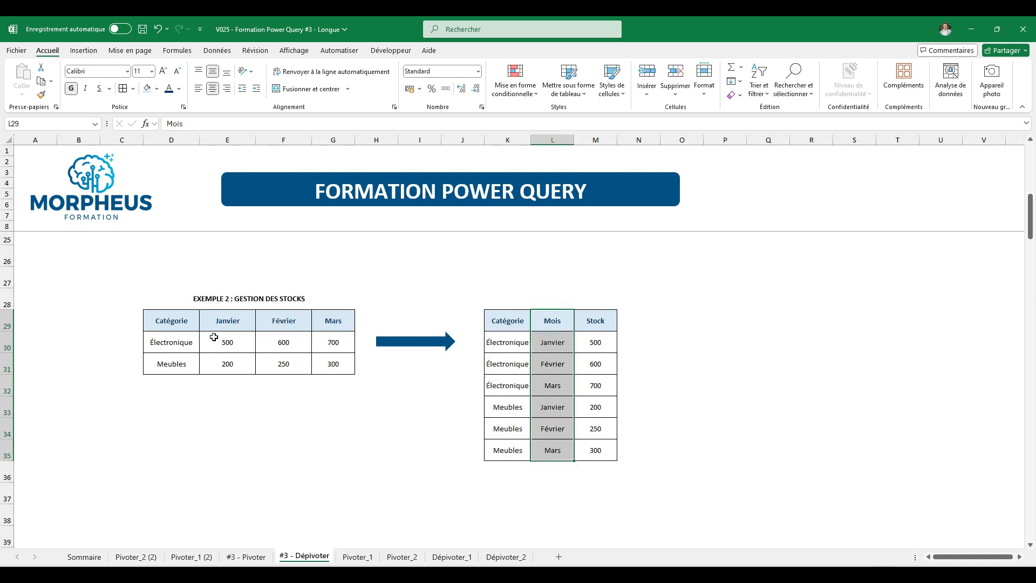
{"action": "left_click_drag", "start_coordinate": [597, 340], "coordinate": [596, 448]}
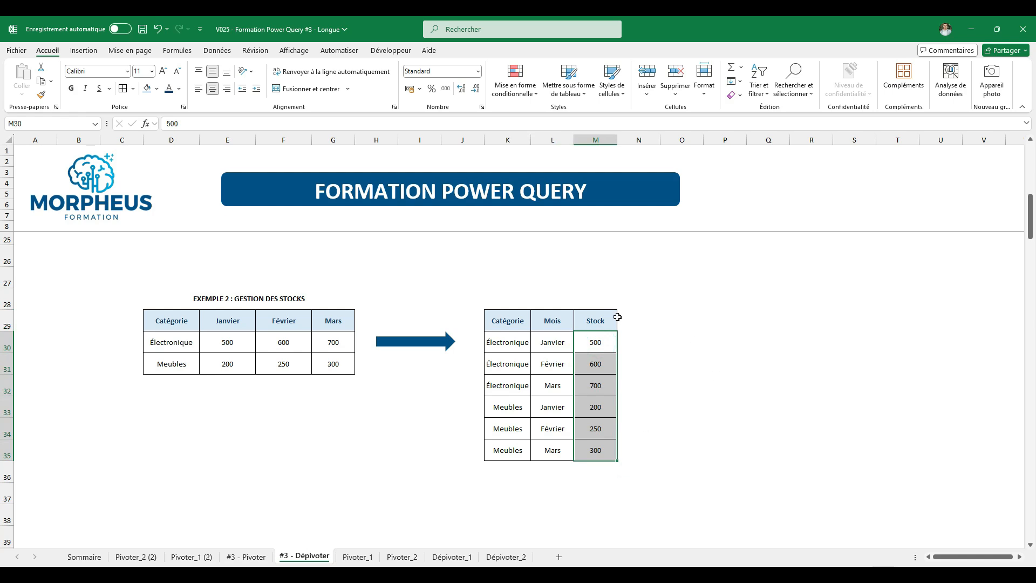
{"action": "left_click", "coordinate": [703, 413]}
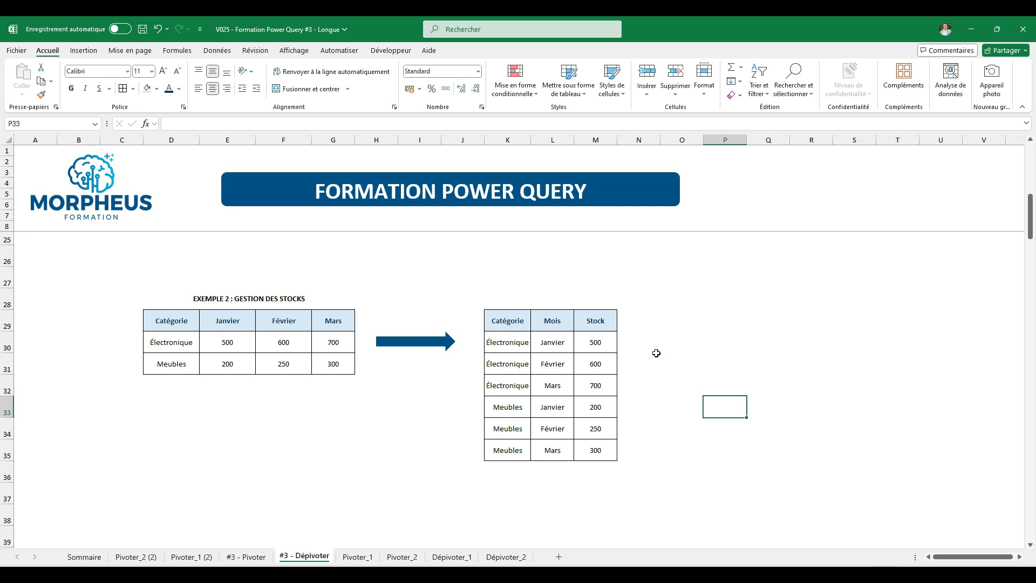
{"action": "left_click", "coordinate": [671, 346]}
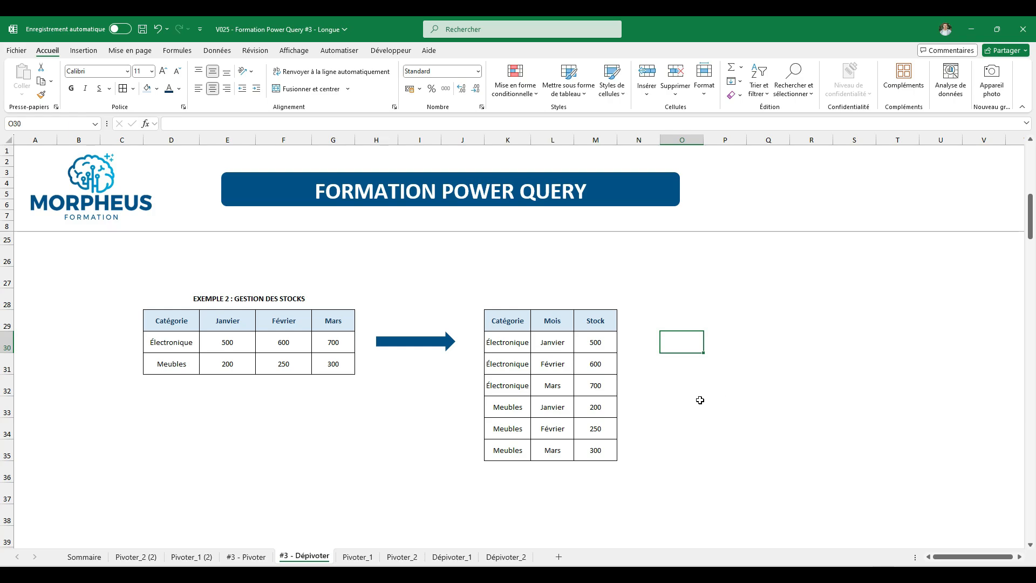
Import the Dépivoter_1 and Dépivoter_2 sheets as queries in the Power Query editor and preview both
{"action": "left_click", "coordinate": [515, 189]}
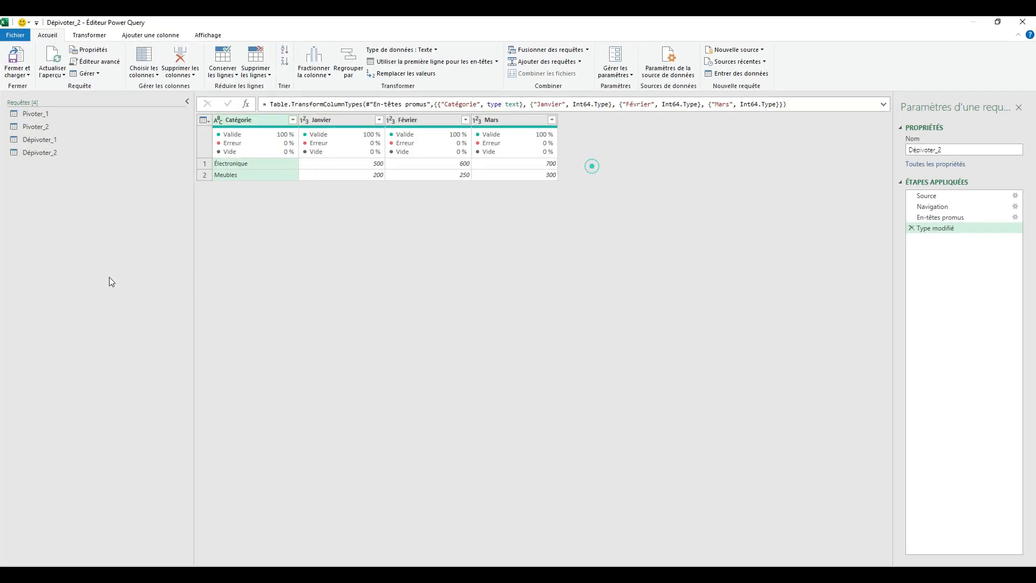
{"action": "left_click", "coordinate": [43, 155]}
{"action": "left_click", "coordinate": [68, 126]}
{"action": "left_click", "coordinate": [56, 141]}
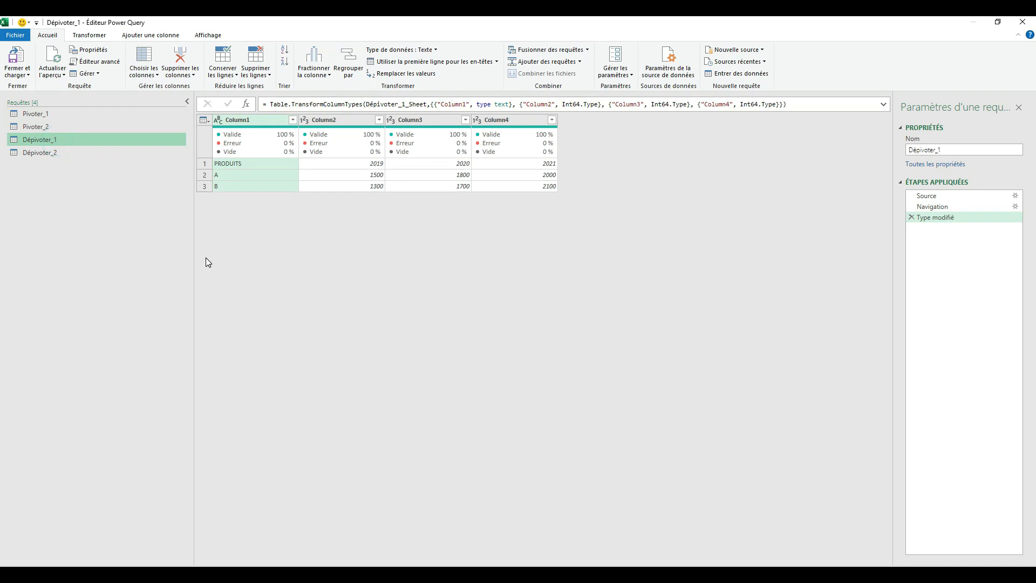
Delete the Type modifié step from the Dépivoter_1 and Dépivoter_2 queries
{"action": "left_click", "coordinate": [911, 217]}
{"action": "left_click", "coordinate": [71, 150]}
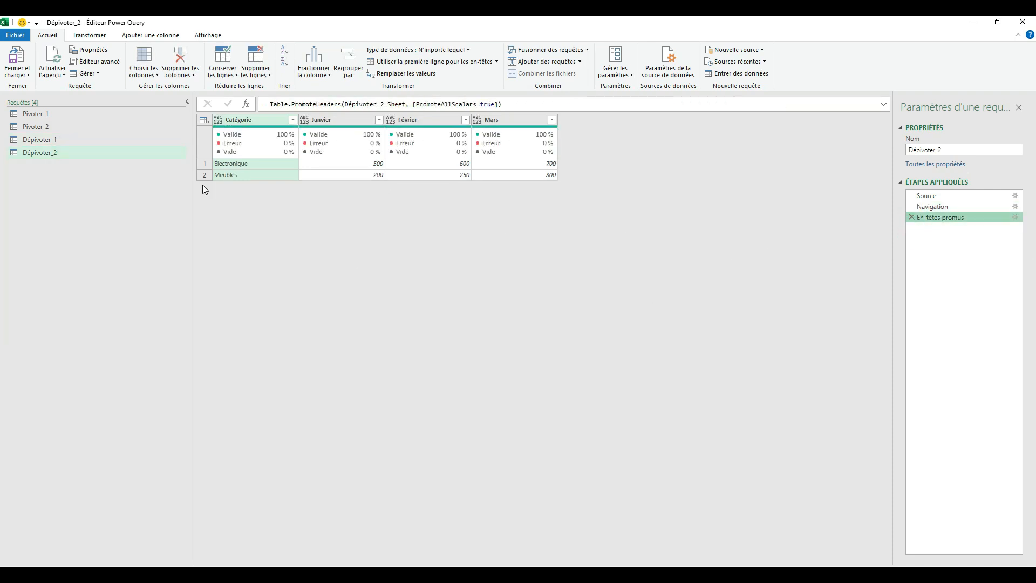
{"action": "left_click", "coordinate": [54, 139]}
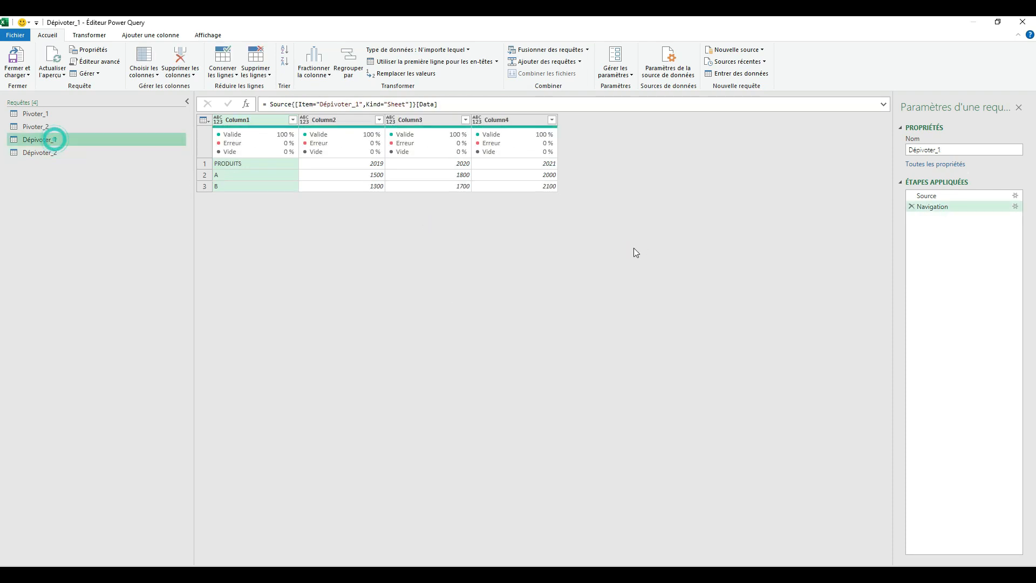
Promote the first row of Dépivoter_1 to headers and look over the available unpivot options
{"action": "left_click", "coordinate": [435, 62]}
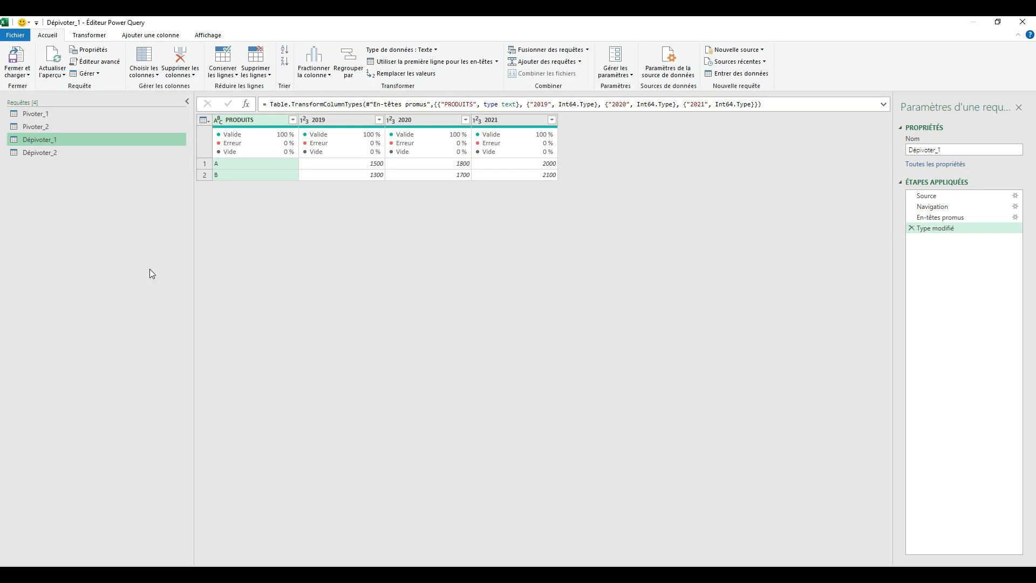
{"action": "left_click", "coordinate": [89, 36]}
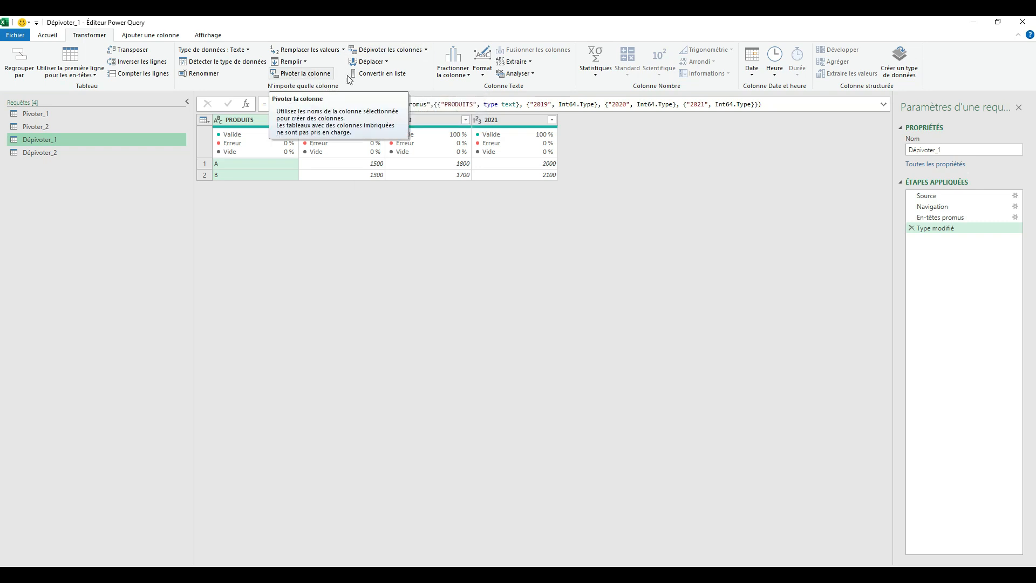
{"action": "left_click", "coordinate": [426, 50]}
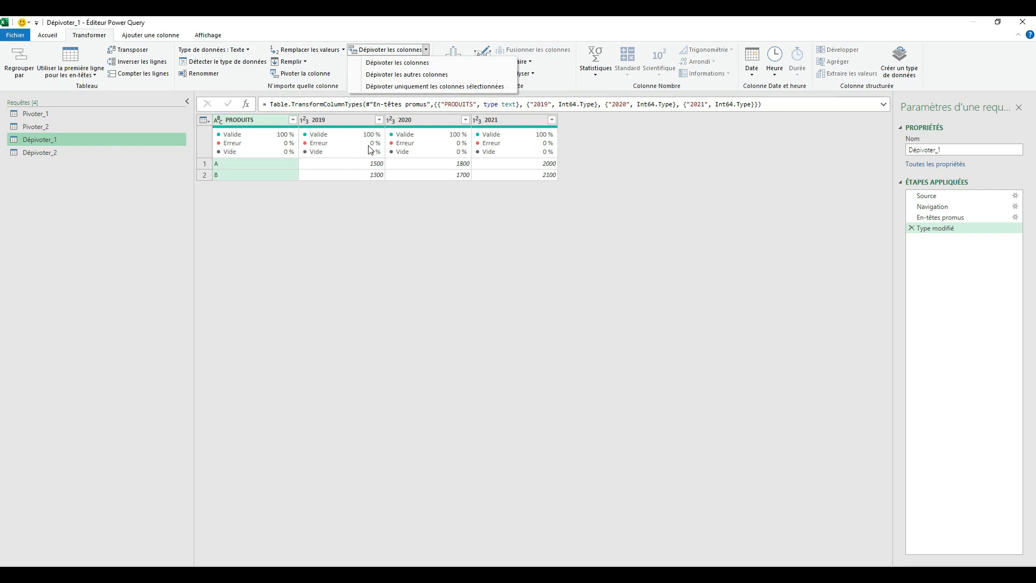
{"action": "left_click", "coordinate": [562, 223]}
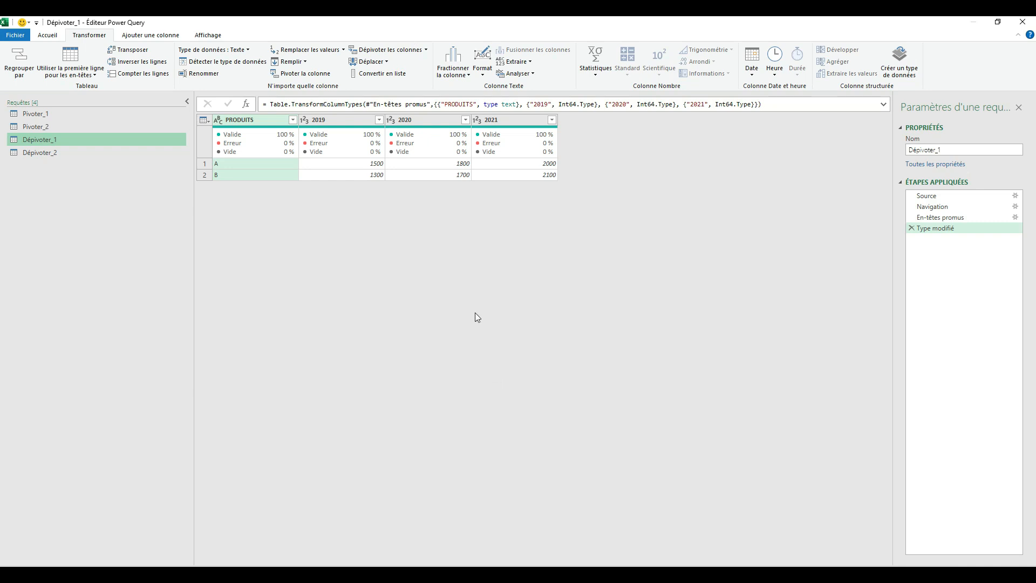
Select the 2019, 2020 and 2021 columns together and review the unpivot options for that selection
{"action": "left_click", "coordinate": [345, 120]}
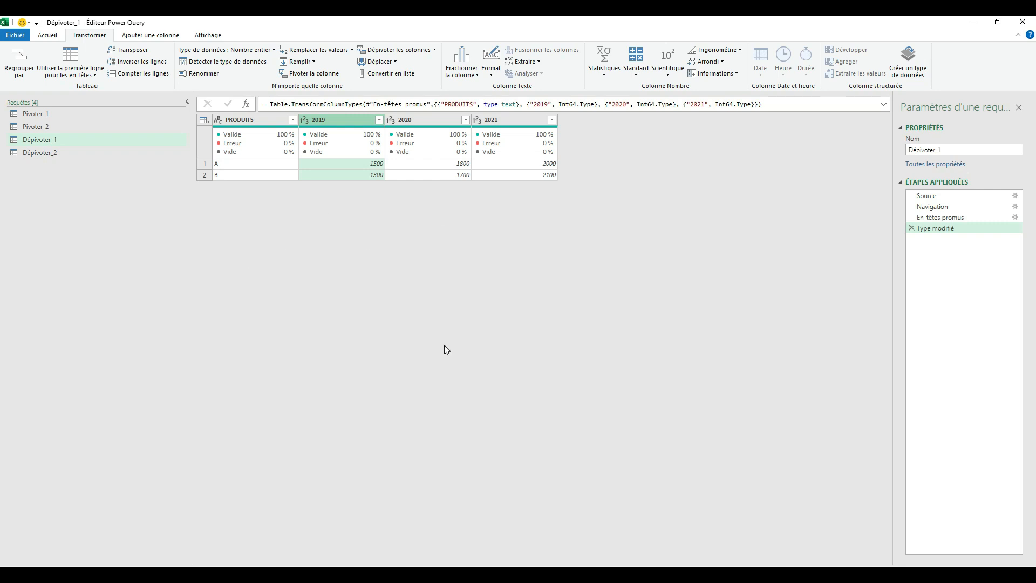
{"action": "left_click", "coordinate": [426, 120], "text": "ctrl"}
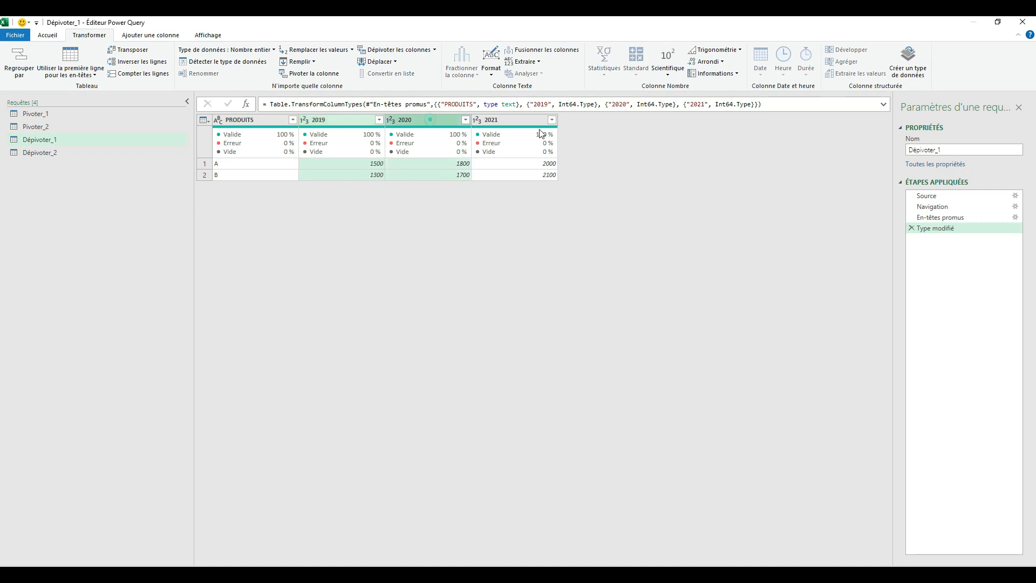
{"action": "left_click", "coordinate": [540, 122], "text": "ctrl"}
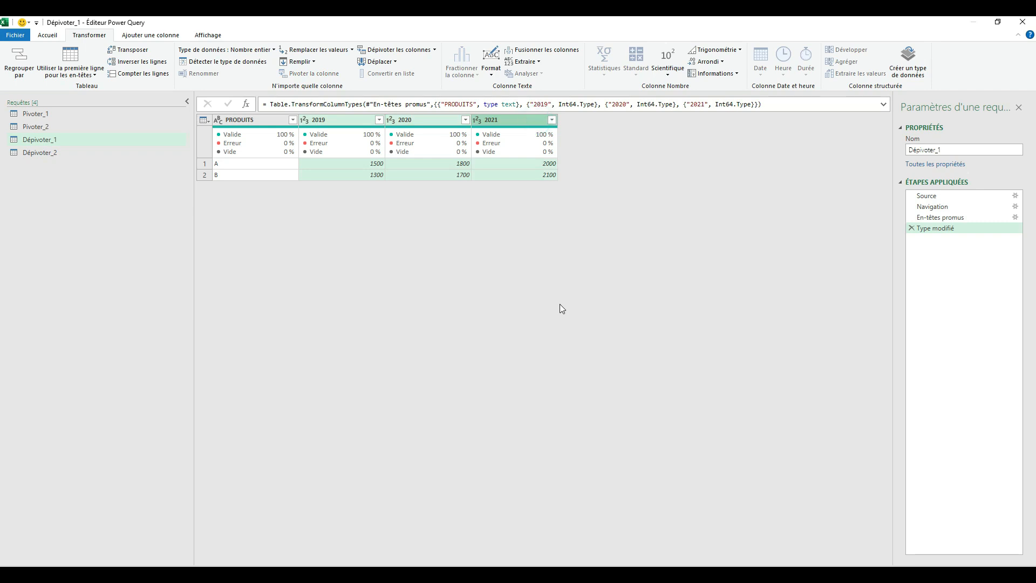
{"action": "left_click", "coordinate": [433, 49]}
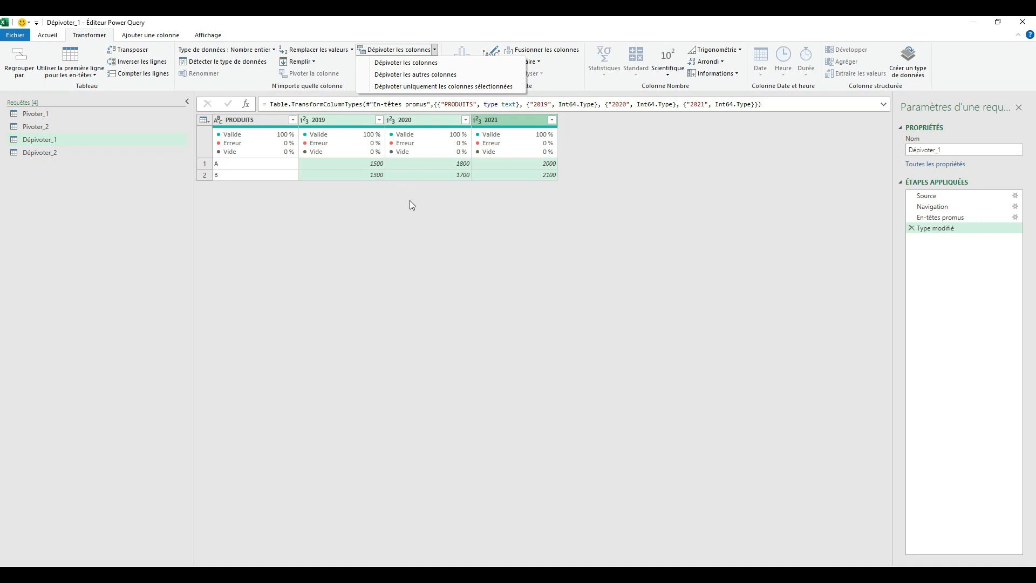
{"action": "left_click", "coordinate": [432, 253]}
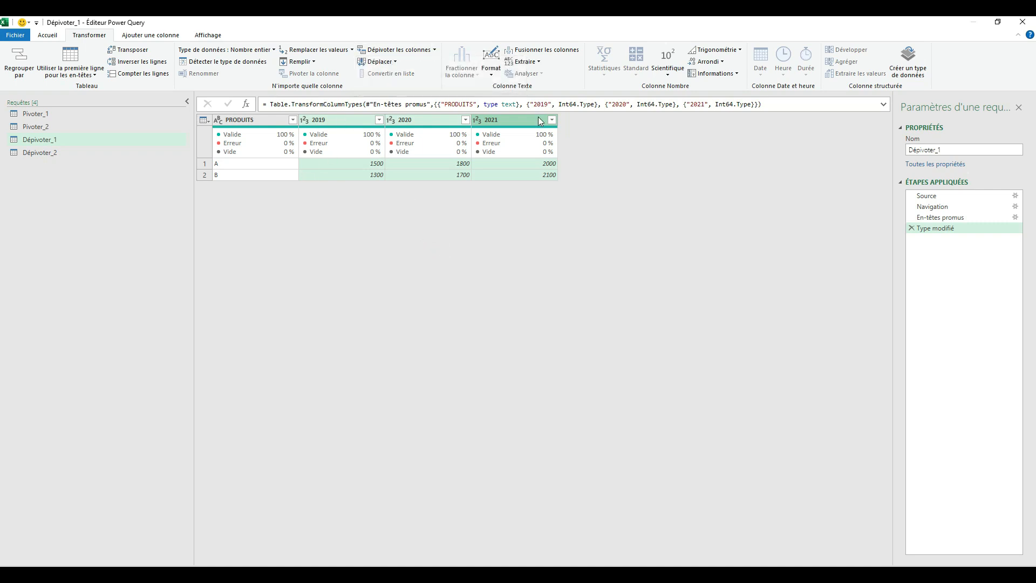
{"action": "left_click", "coordinate": [436, 48]}
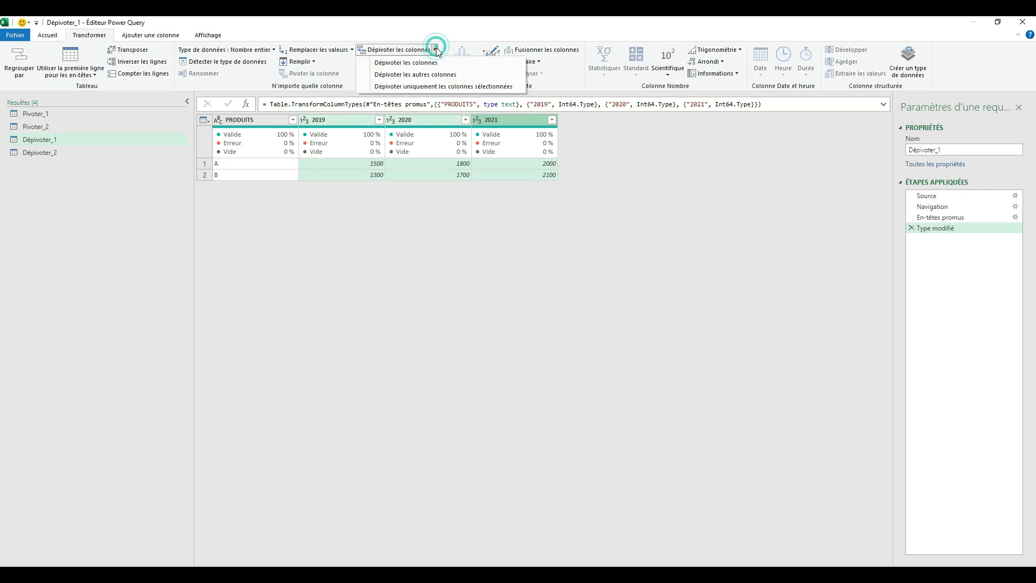
Select only the PRODUITS column and review the unpivot options for it
{"action": "left_click", "coordinate": [254, 121]}
{"action": "left_click", "coordinate": [426, 49]}
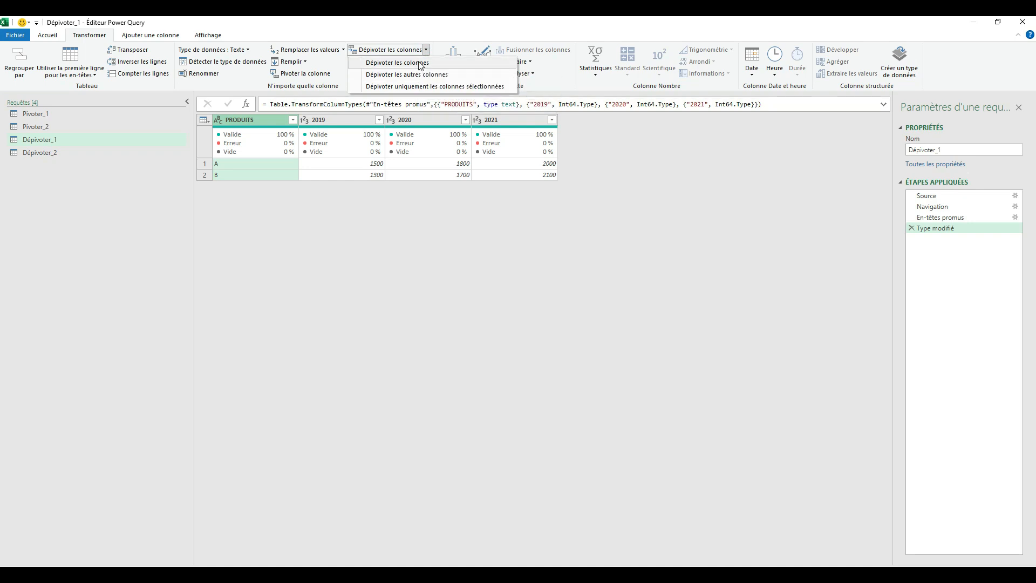
{"action": "left_click", "coordinate": [282, 227]}
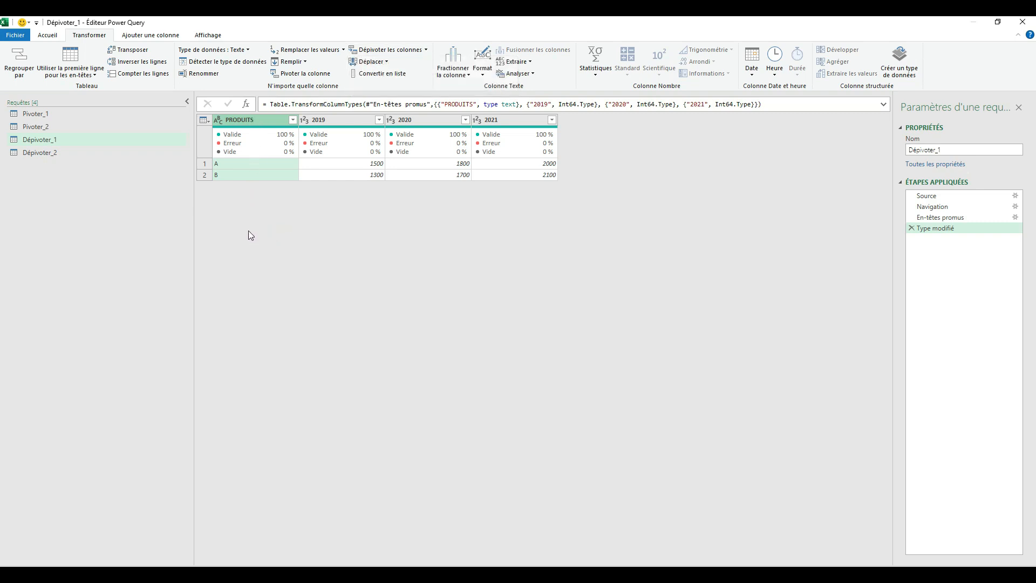
Demonstrate selecting all four columns of Dépivoter_1, first one by one and again all at once
{"action": "left_click", "coordinate": [330, 120], "text": "ctrl"}
{"action": "left_click", "coordinate": [434, 120], "text": "ctrl"}
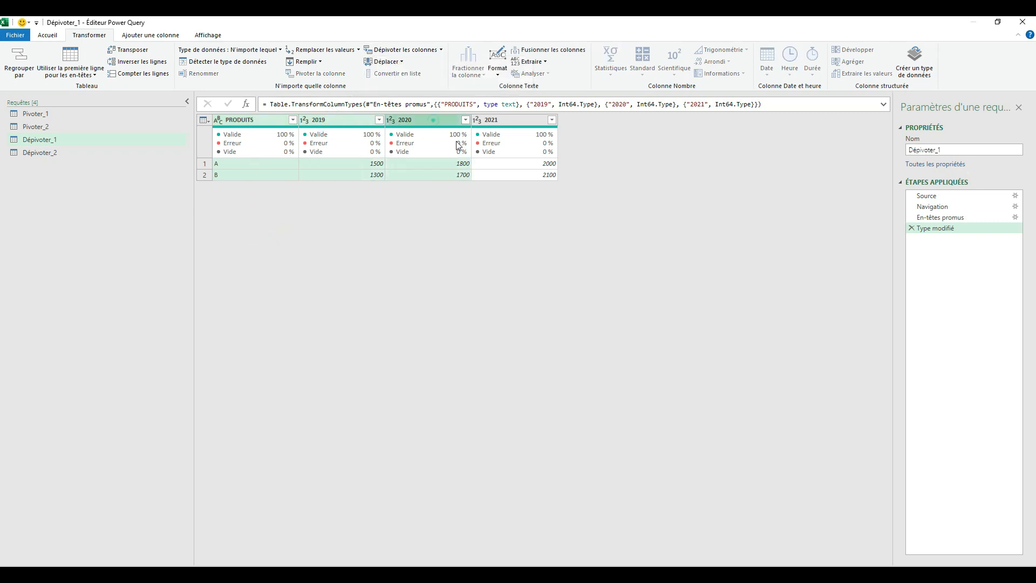
{"action": "left_click", "coordinate": [531, 123], "text": "ctrl"}
{"action": "left_click", "coordinate": [420, 121]}
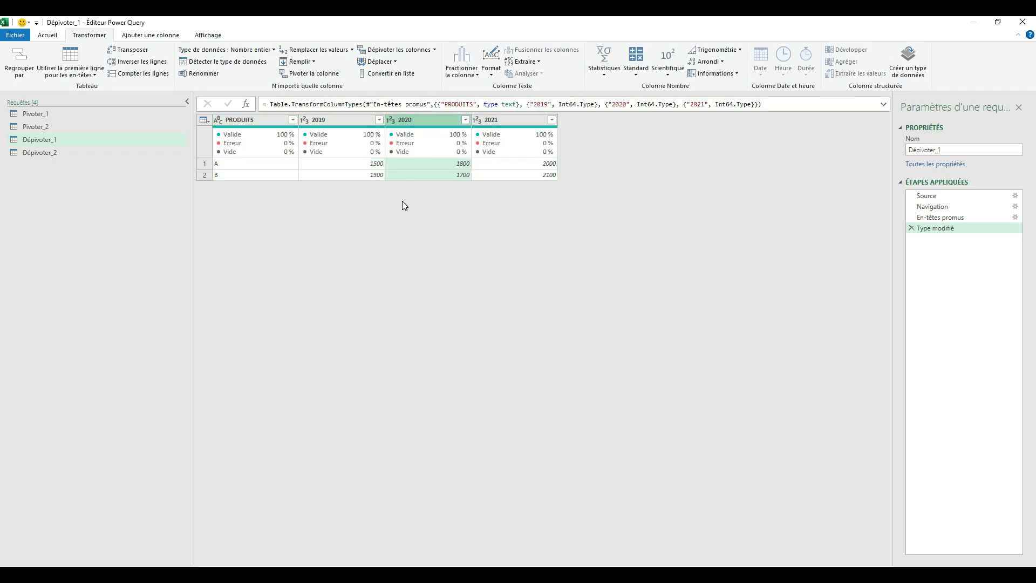
{"action": "key", "text": "ctrl+a"}
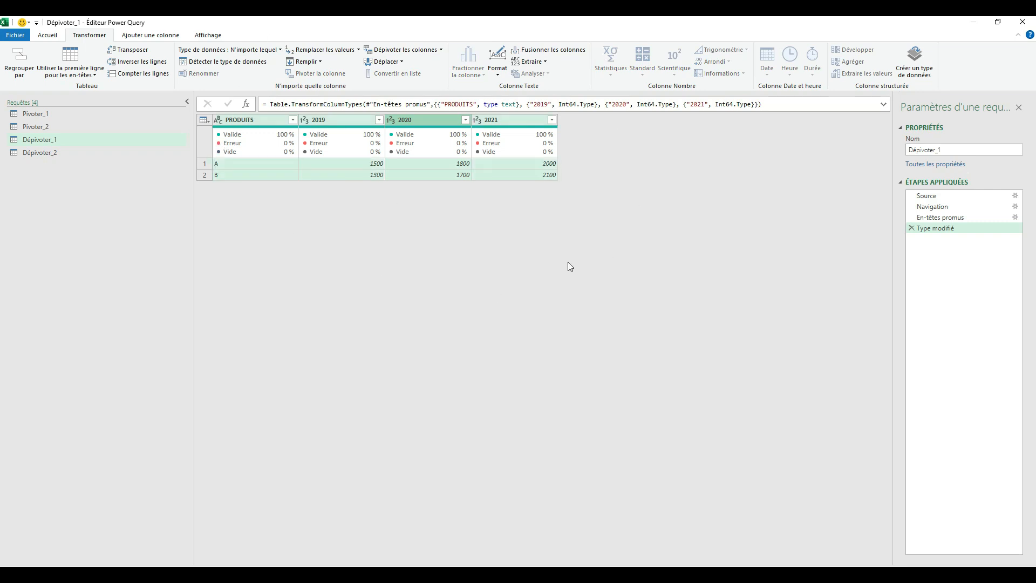
Select the PRODUITS and 2019 columns in turn, and check the unpivot options with PRODUITS selected
{"action": "left_click", "coordinate": [257, 121]}
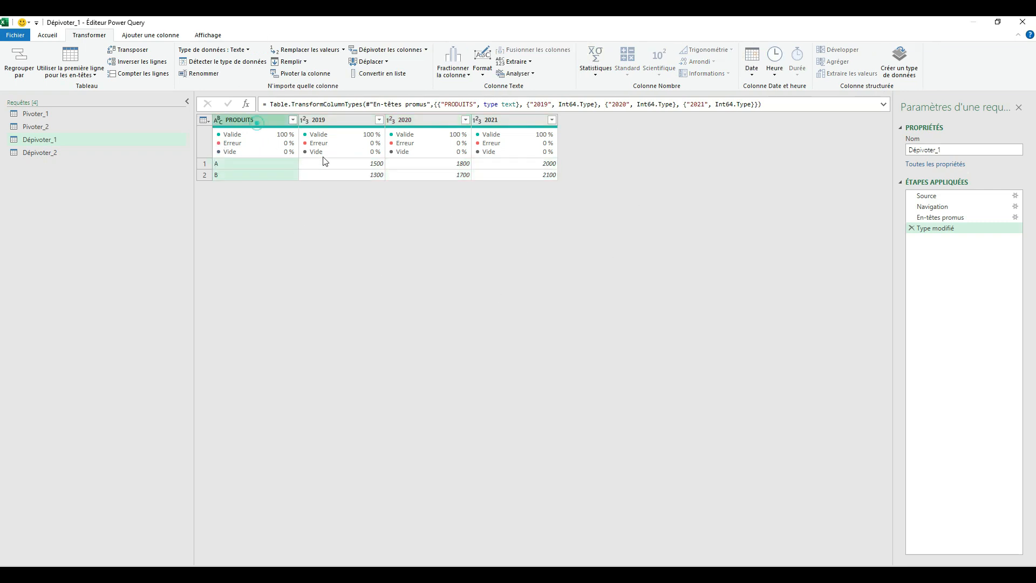
{"action": "left_click", "coordinate": [341, 119]}
{"action": "left_click", "coordinate": [259, 119]}
{"action": "left_click", "coordinate": [425, 50]}
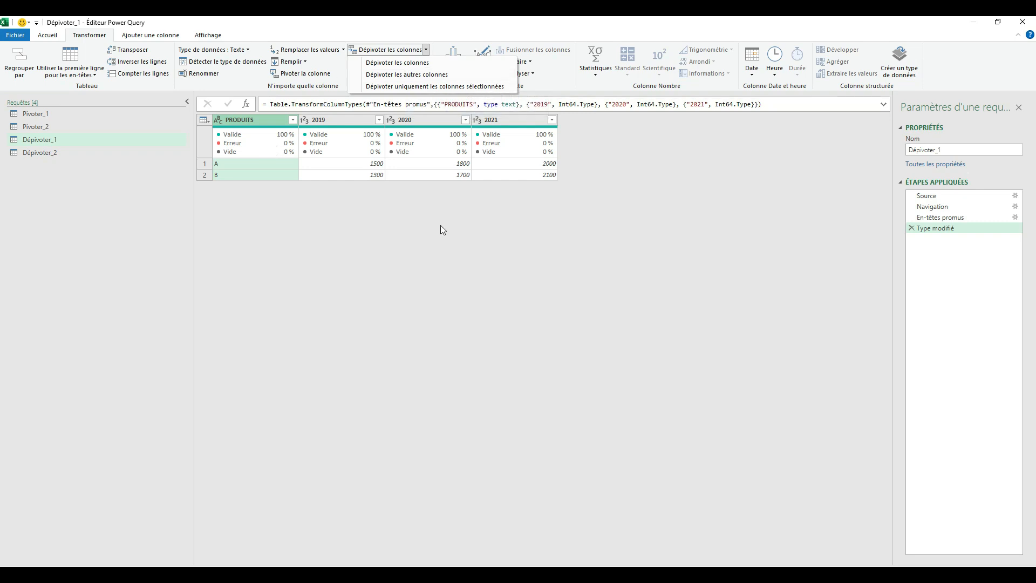
{"action": "left_click", "coordinate": [344, 125]}
Compare the unpivot options with the three year columns, 2019 to 2021, selected instead of PRODUITS
{"action": "left_click", "coordinate": [345, 116]}
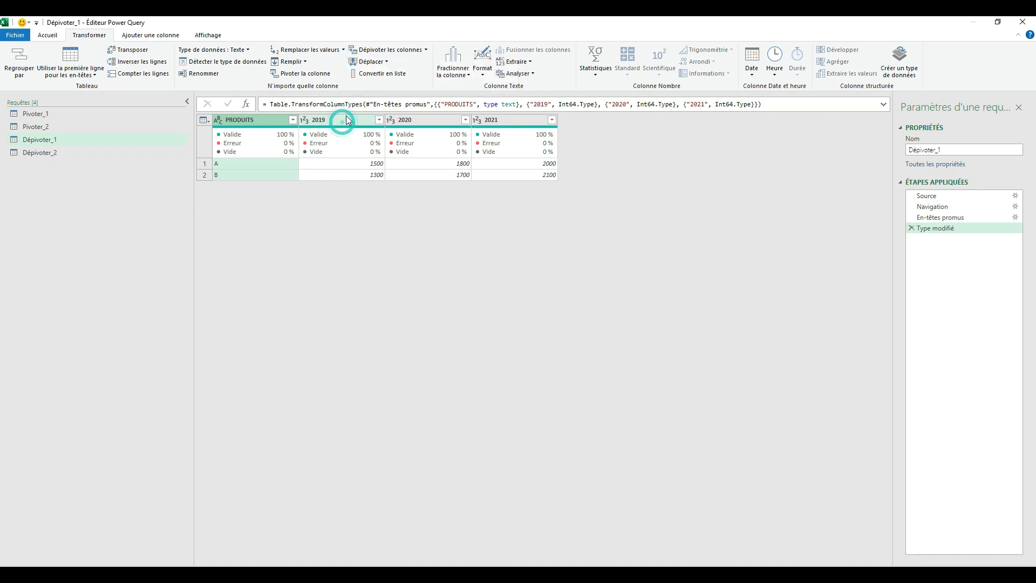
{"action": "left_click", "coordinate": [435, 118], "text": "ctrl"}
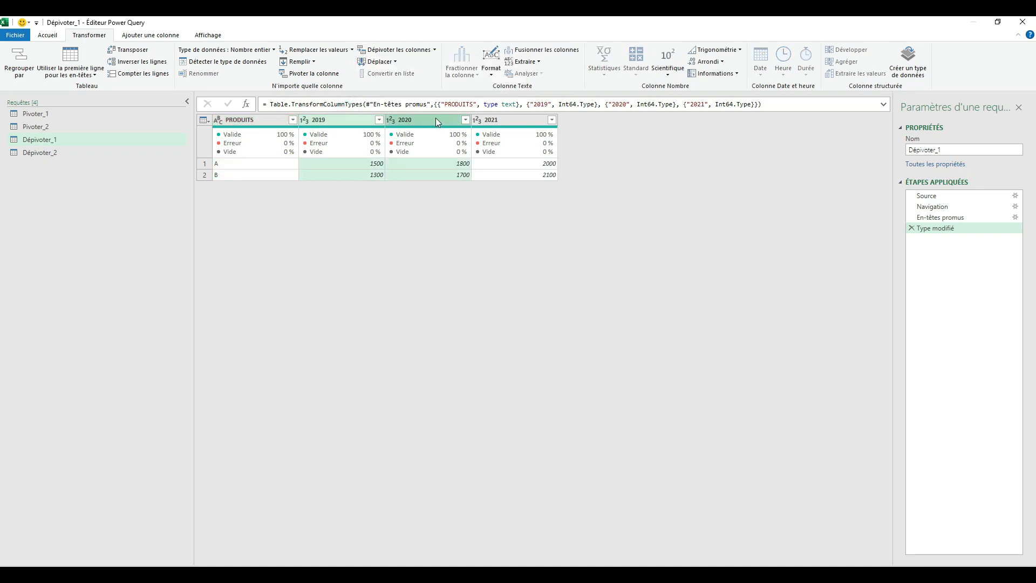
{"action": "left_click", "coordinate": [518, 115], "text": "ctrl"}
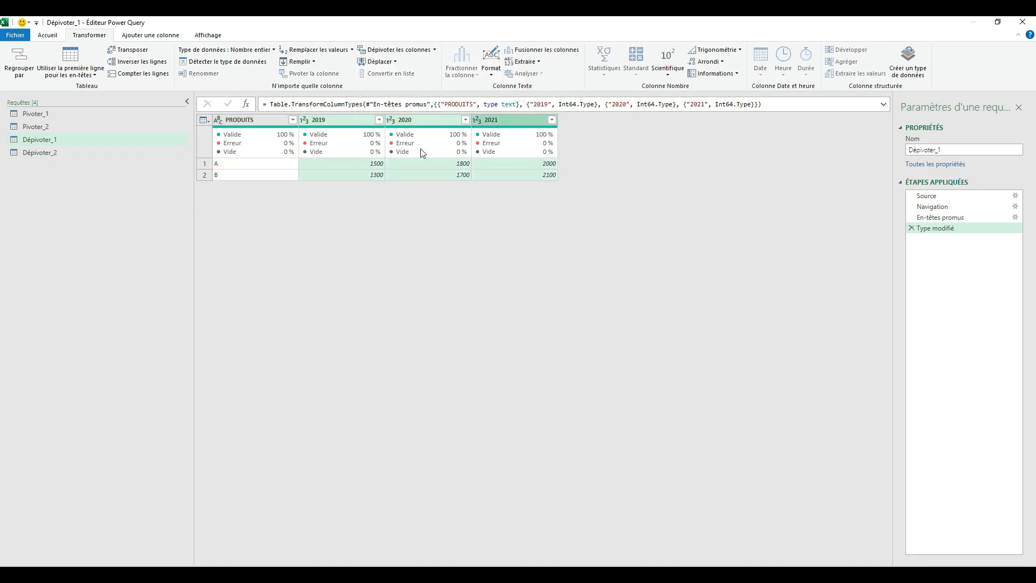
{"action": "left_click", "coordinate": [435, 49]}
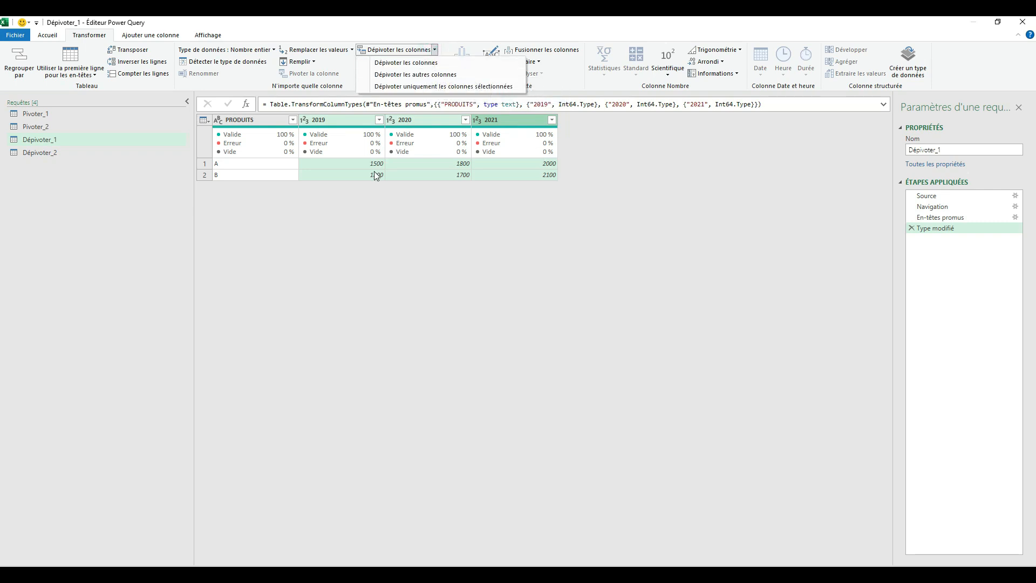
{"action": "left_click", "coordinate": [310, 223]}
Unpivot all columns of Dépivoter_1 other than PRODUITS
{"action": "left_click", "coordinate": [254, 120]}
{"action": "left_click", "coordinate": [426, 49]}
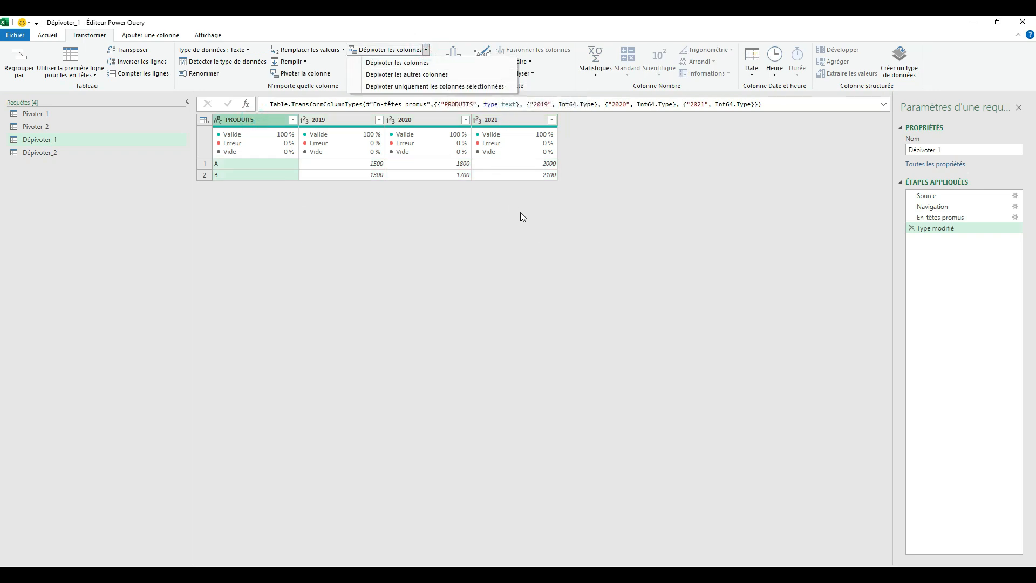
{"action": "left_click", "coordinate": [433, 76]}
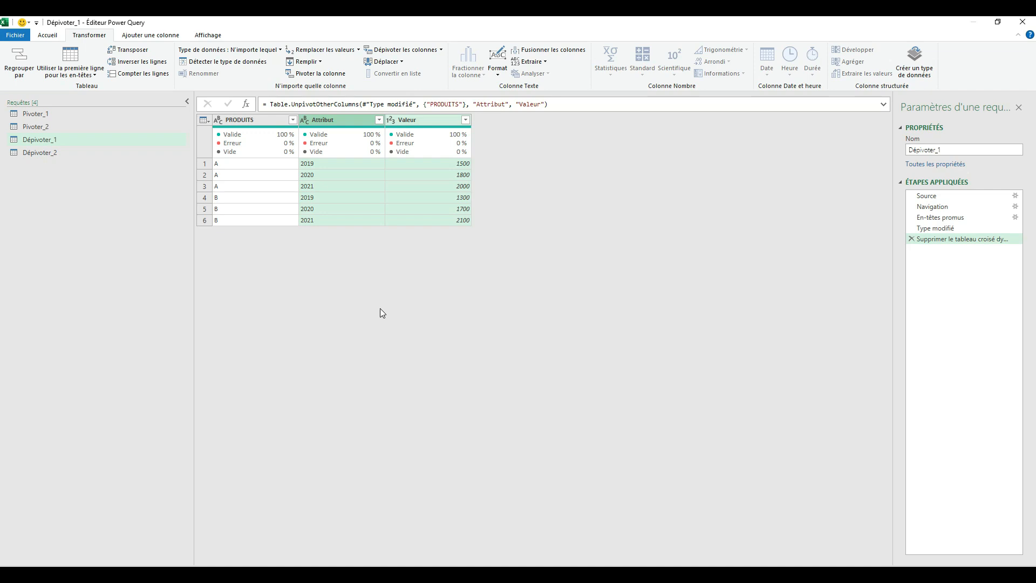
Compare the table at the Type modifié step with the unpivoted table by switching between the two applied steps
{"action": "left_click", "coordinate": [928, 228]}
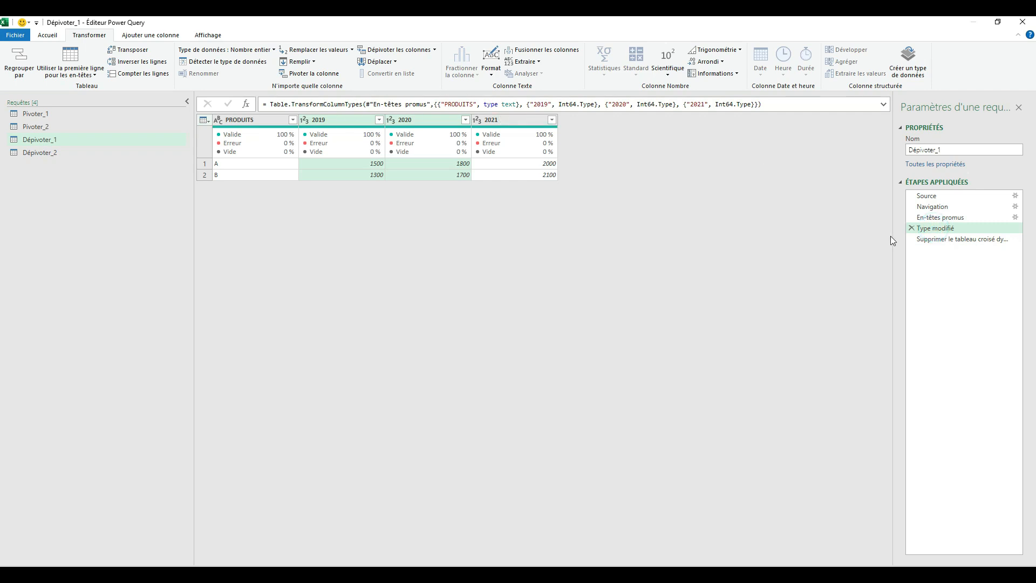
{"action": "left_click", "coordinate": [936, 239]}
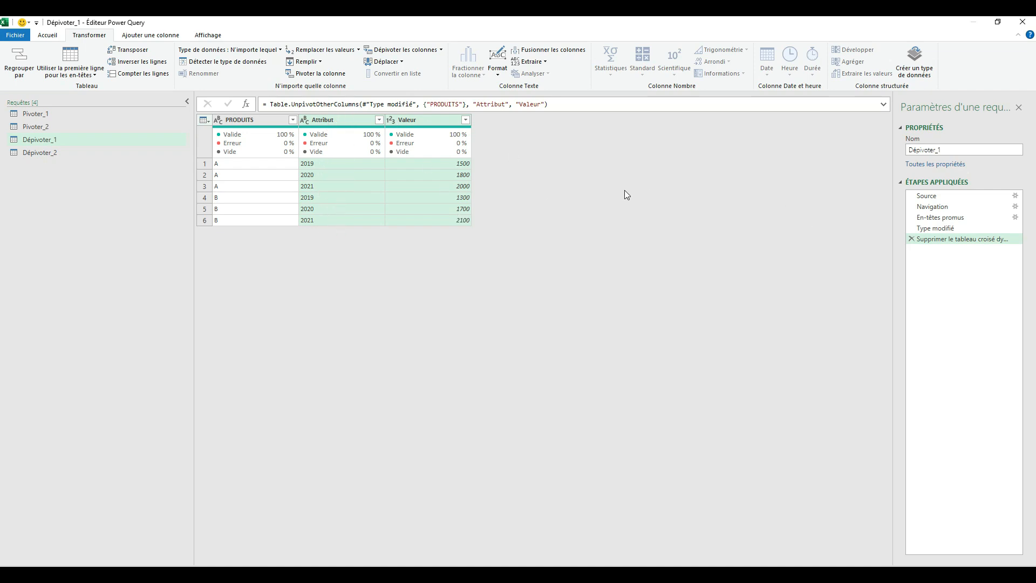
{"action": "left_click", "coordinate": [935, 228]}
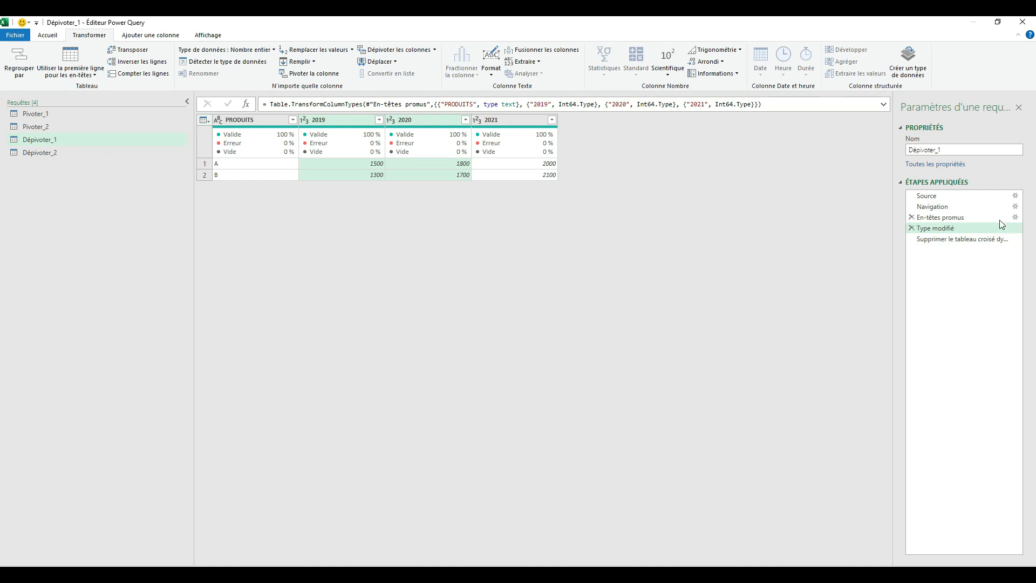
{"action": "left_click", "coordinate": [968, 239]}
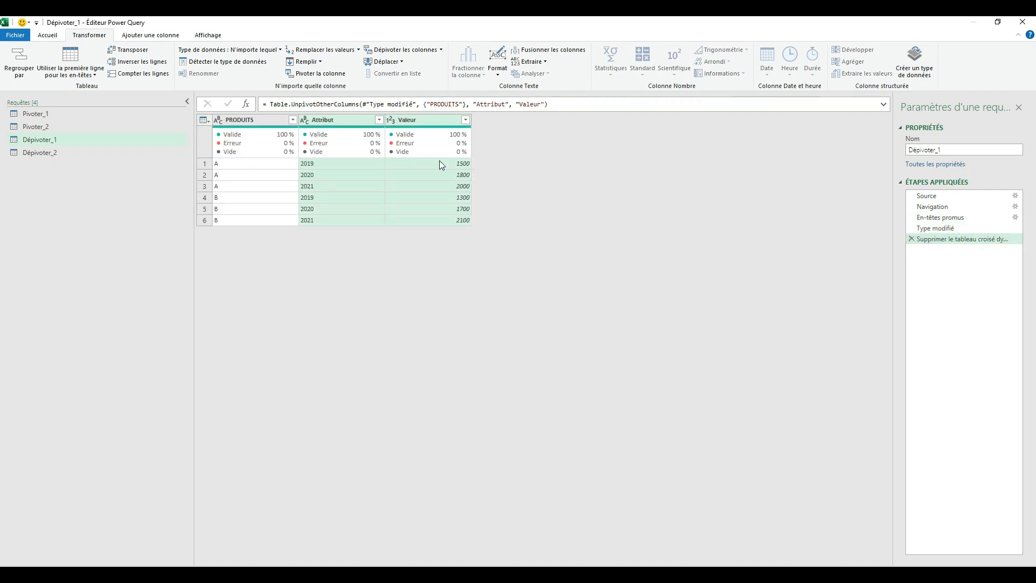
Trace product B's 2019 value in the unpivoted table and locate product B in the table before unpivoting
{"action": "left_click", "coordinate": [222, 197]}
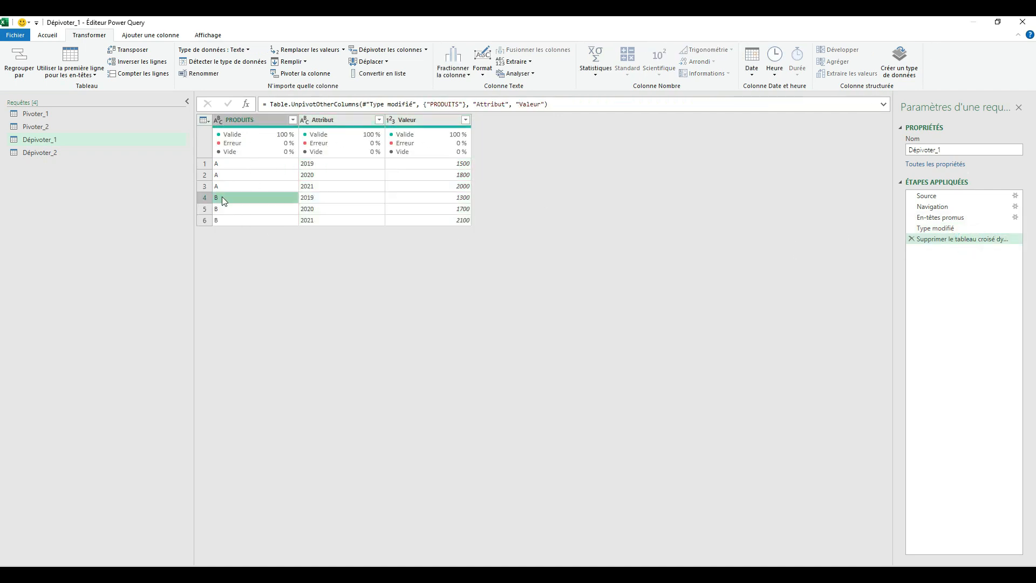
{"action": "left_click", "coordinate": [332, 197]}
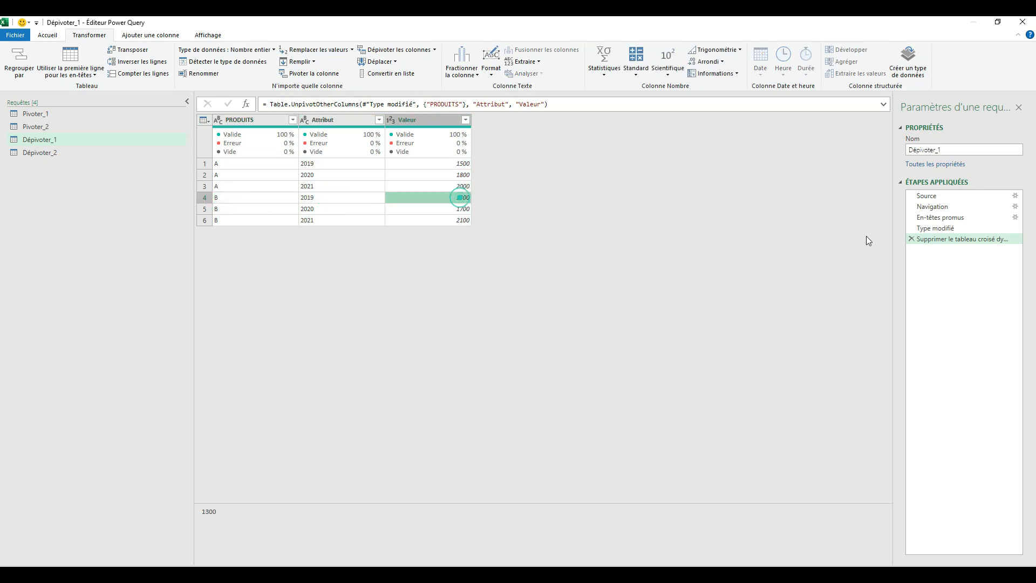
{"action": "left_click", "coordinate": [933, 228]}
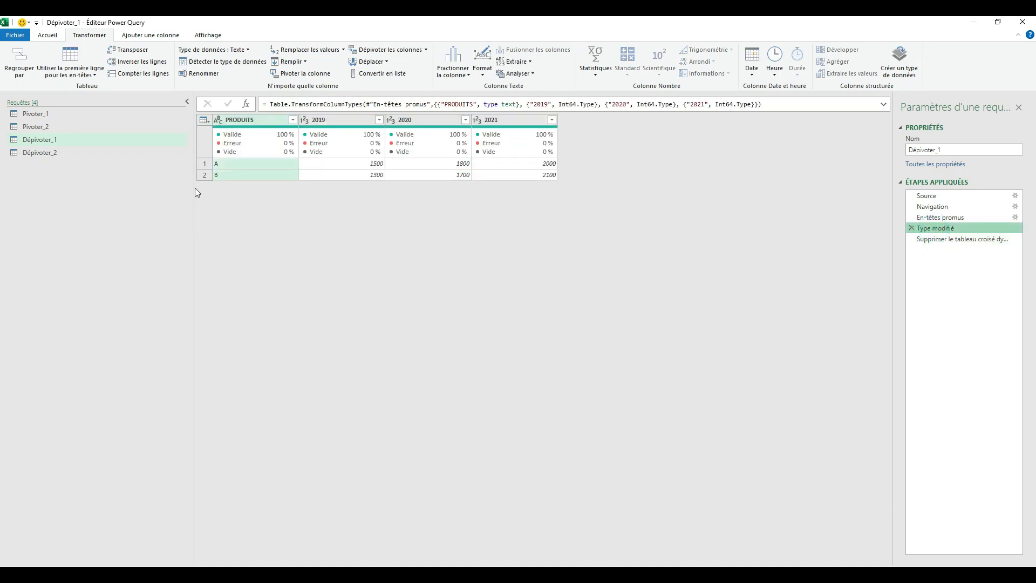
{"action": "left_click", "coordinate": [227, 176]}
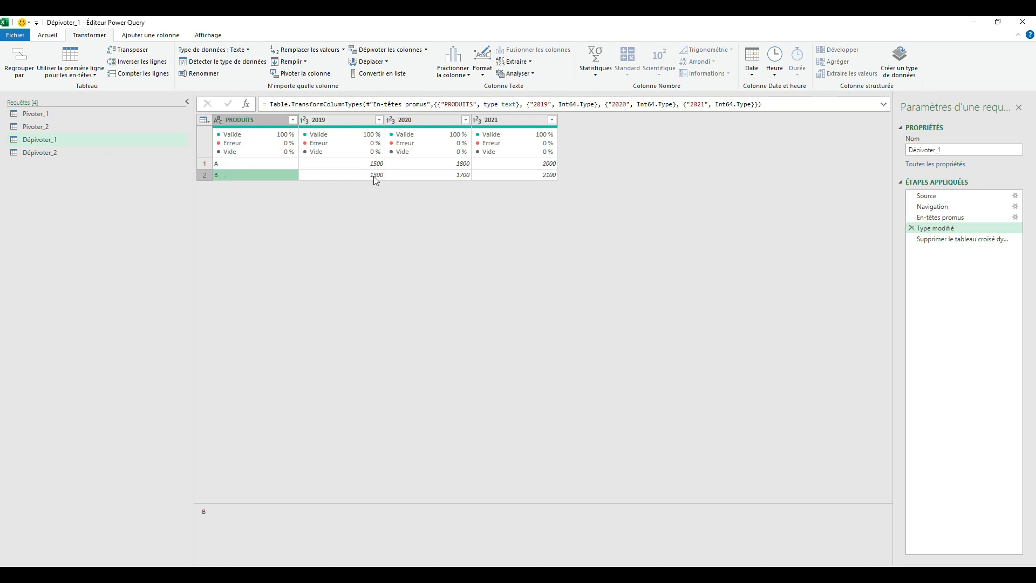
Delete the unpivot step from Dépivoter_1's applied steps
{"action": "left_click", "coordinate": [982, 239]}
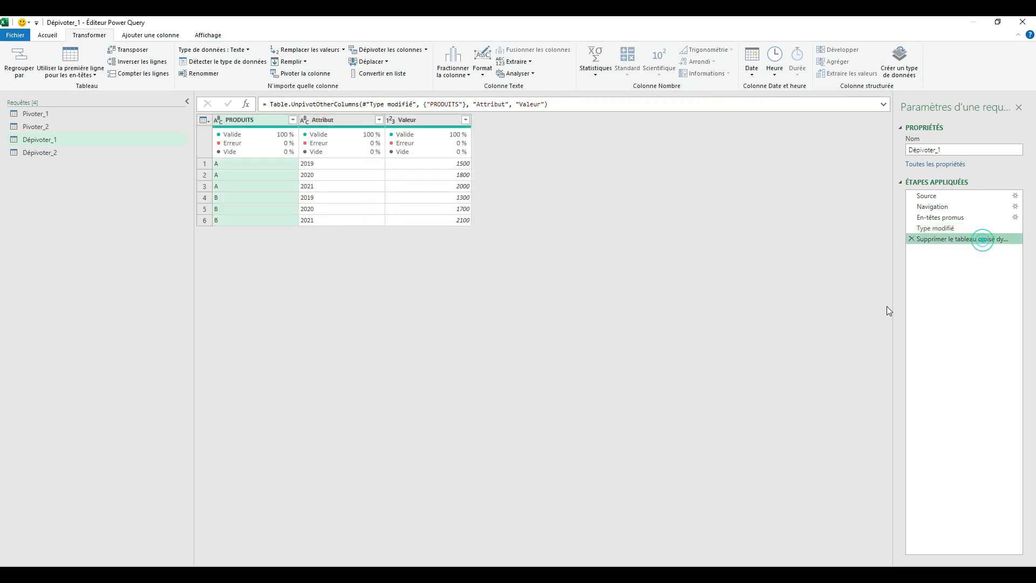
{"action": "left_click", "coordinate": [911, 239]}
Unpivot the 2019, 2020 and 2021 columns of Dépivoter_1 with the Dépivoter les colonnes option
{"action": "left_click", "coordinate": [351, 119]}
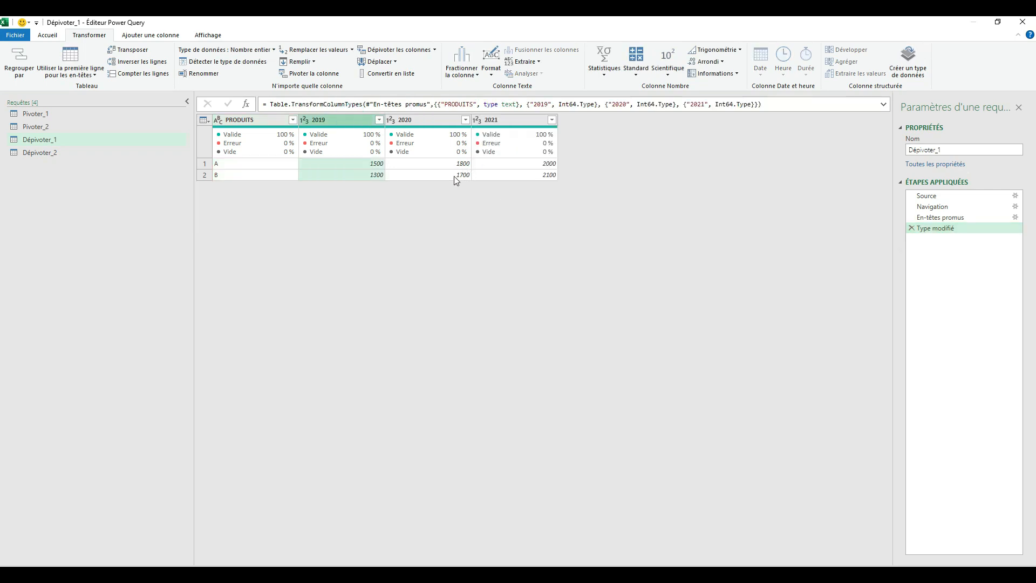
{"action": "left_click", "coordinate": [432, 120], "text": "ctrl"}
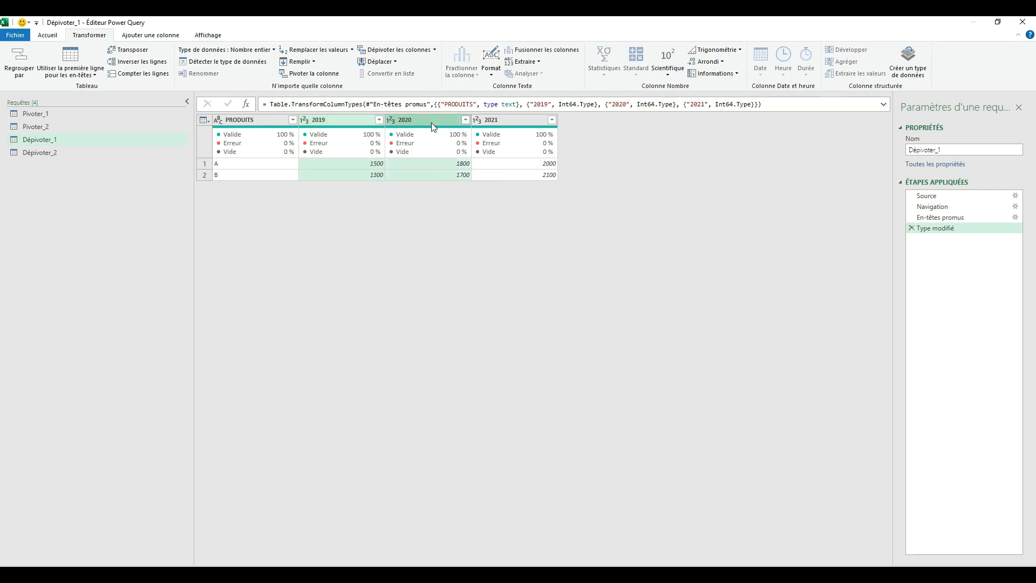
{"action": "left_click", "coordinate": [492, 120], "text": "ctrl"}
{"action": "left_click", "coordinate": [435, 49]}
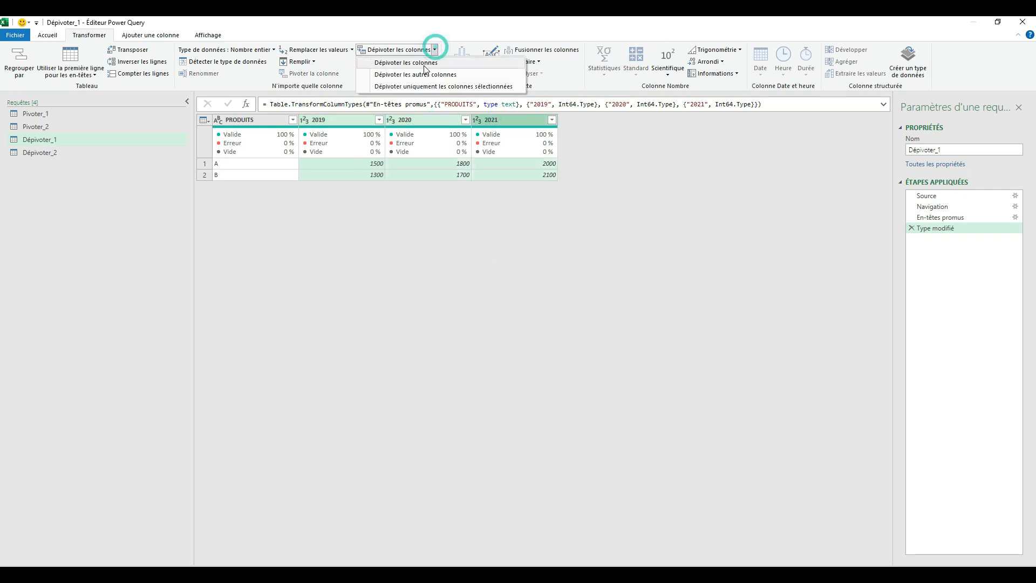
{"action": "left_click", "coordinate": [424, 64]}
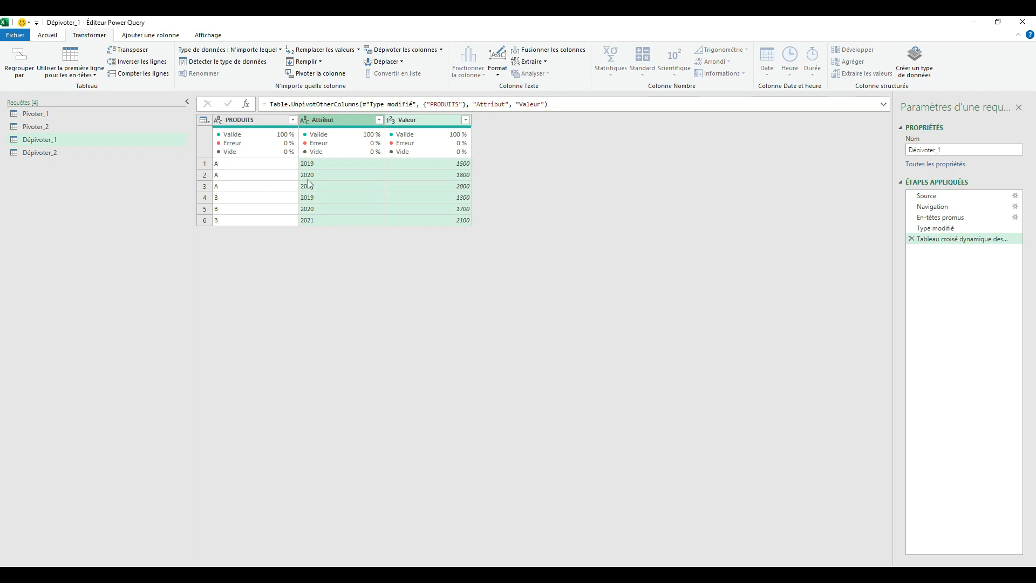
Compare the unpivoted table with the En-têtes promus step, examining the year columns there and the available unpivot options
{"action": "left_click", "coordinate": [250, 120]}
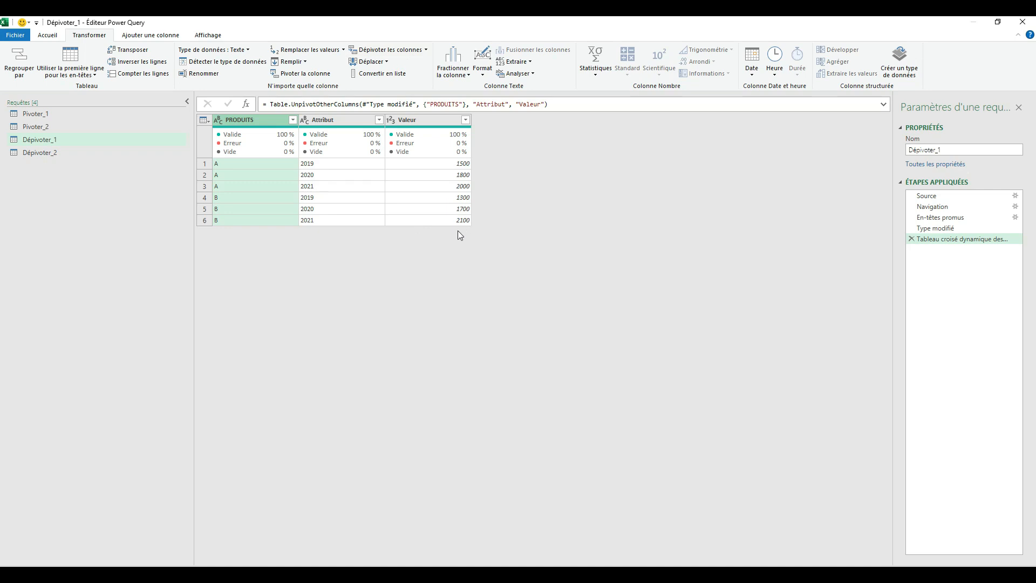
{"action": "left_click", "coordinate": [963, 220]}
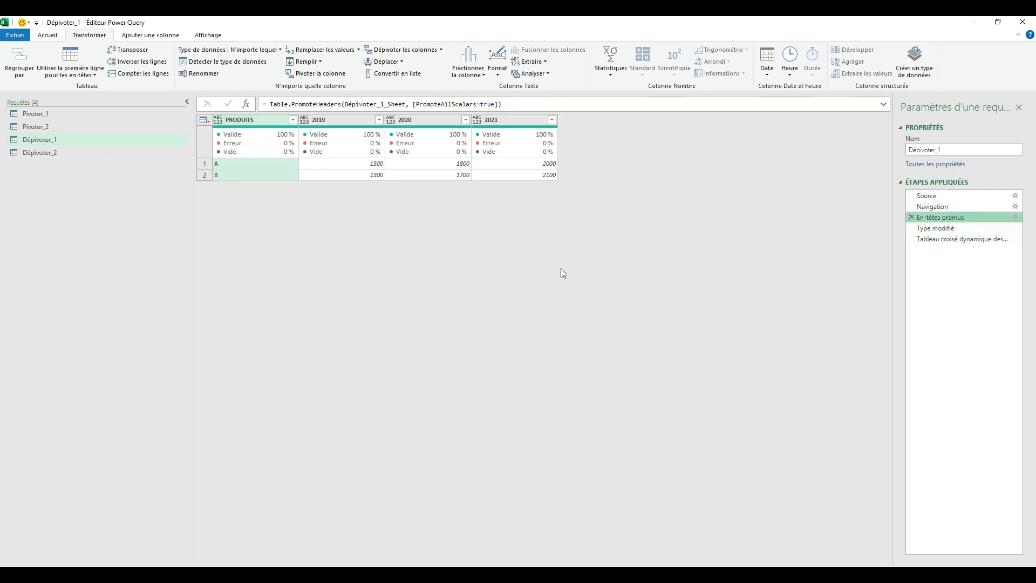
{"action": "left_click", "coordinate": [356, 155]}
{"action": "key", "text": "ctrl+a"}
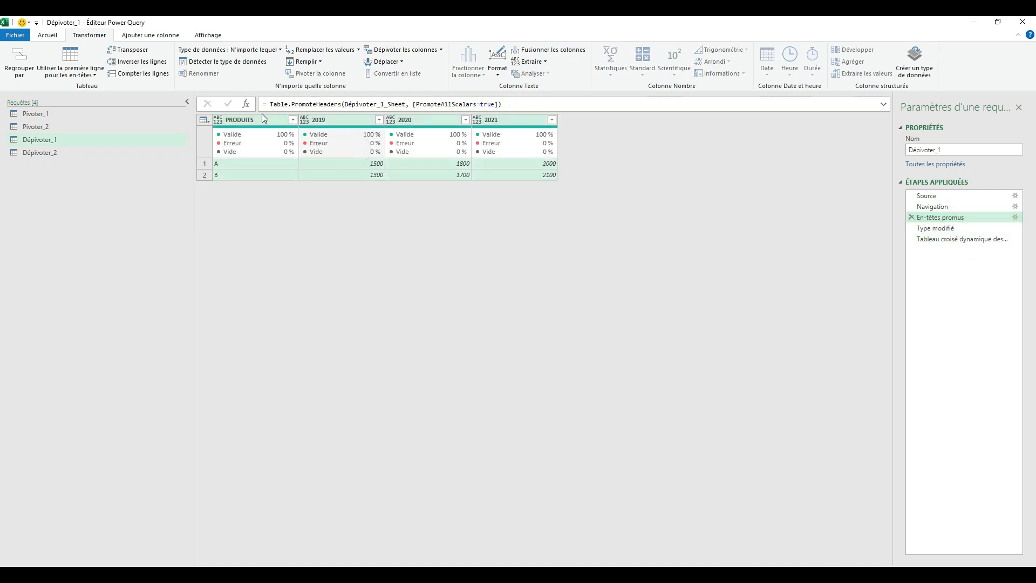
{"action": "left_click", "coordinate": [264, 117], "text": "ctrl"}
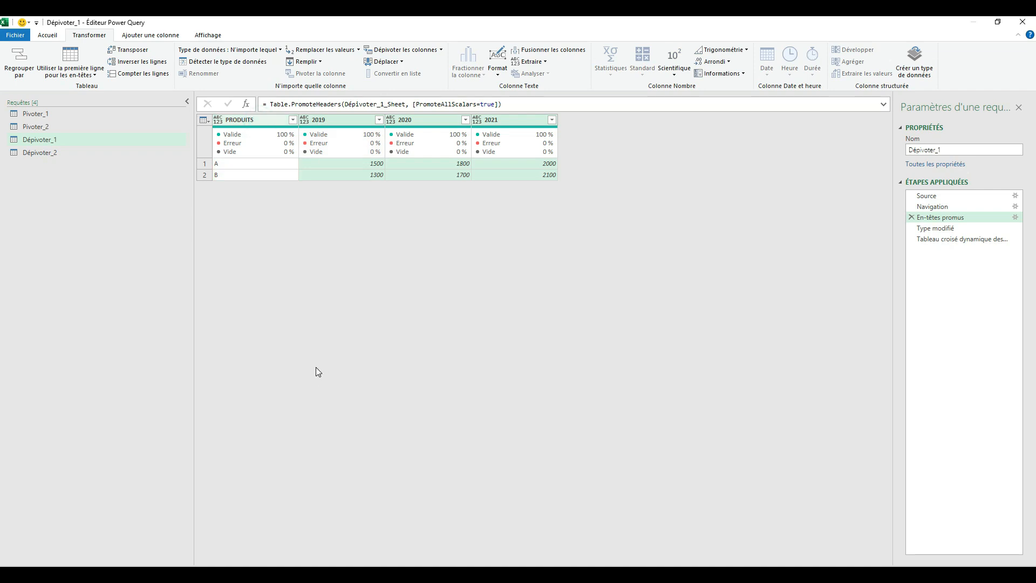
{"action": "left_click", "coordinate": [441, 50]}
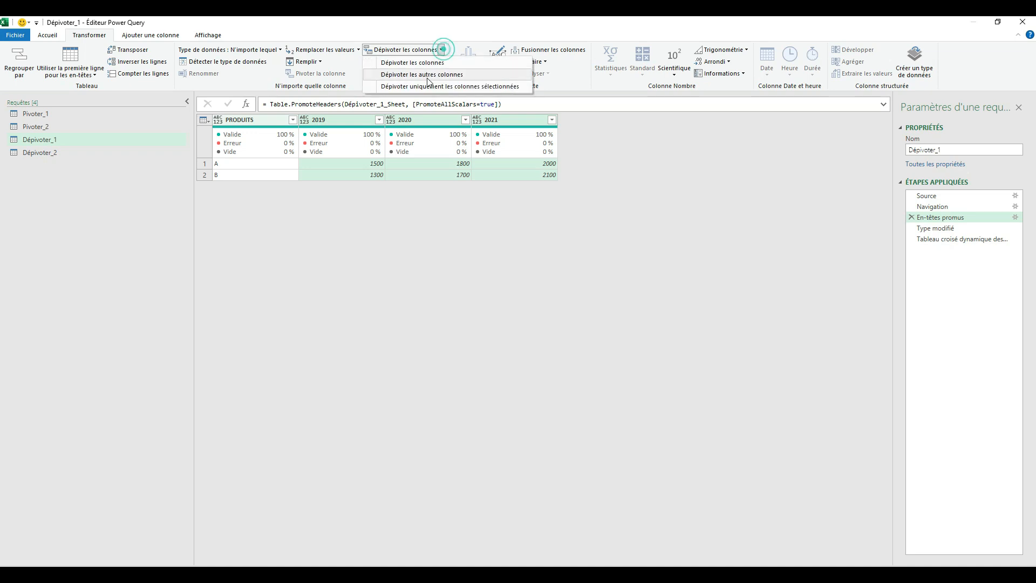
{"action": "left_click", "coordinate": [420, 197]}
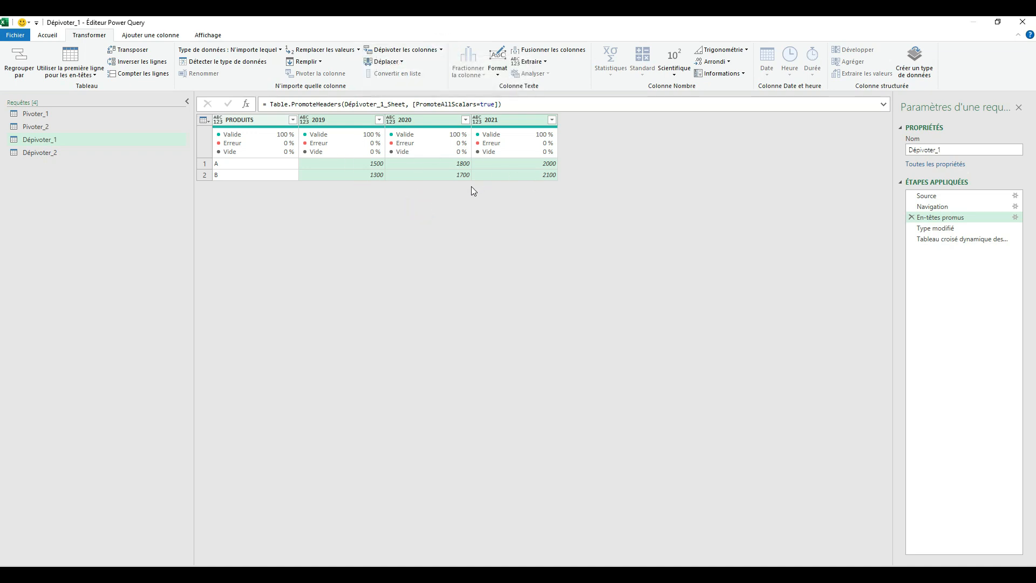
{"action": "left_click", "coordinate": [978, 239]}
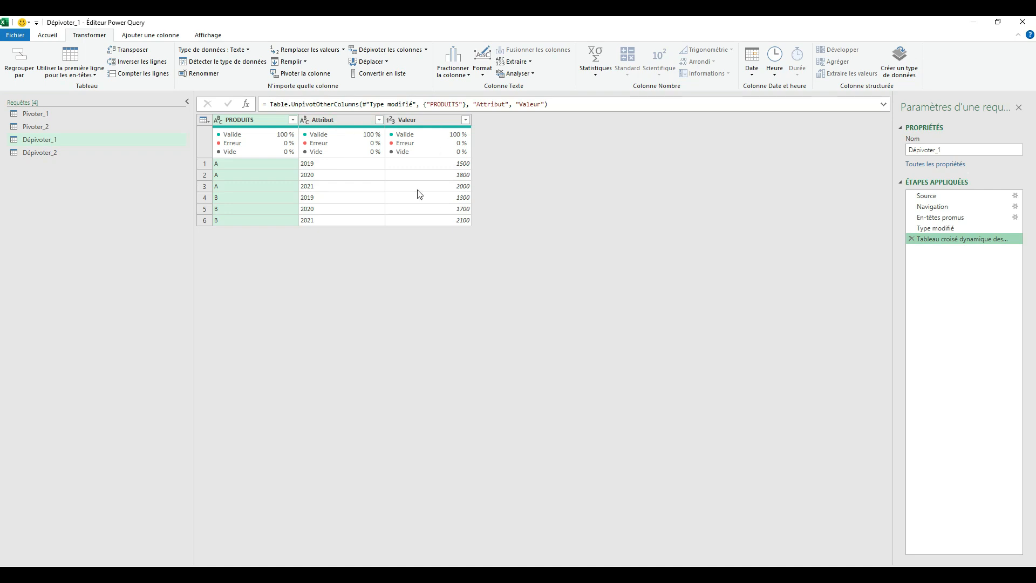
Rename the Attribut column of Dépivoter_1 as Années
{"action": "right_click", "coordinate": [340, 124]}
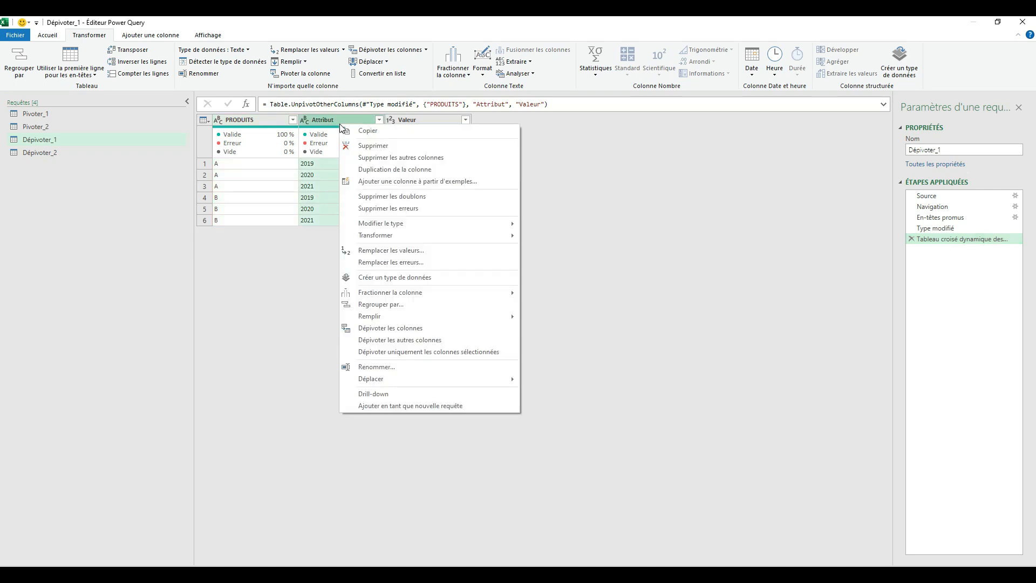
{"action": "left_click", "coordinate": [391, 367]}
{"action": "type", "text": "Ann"}
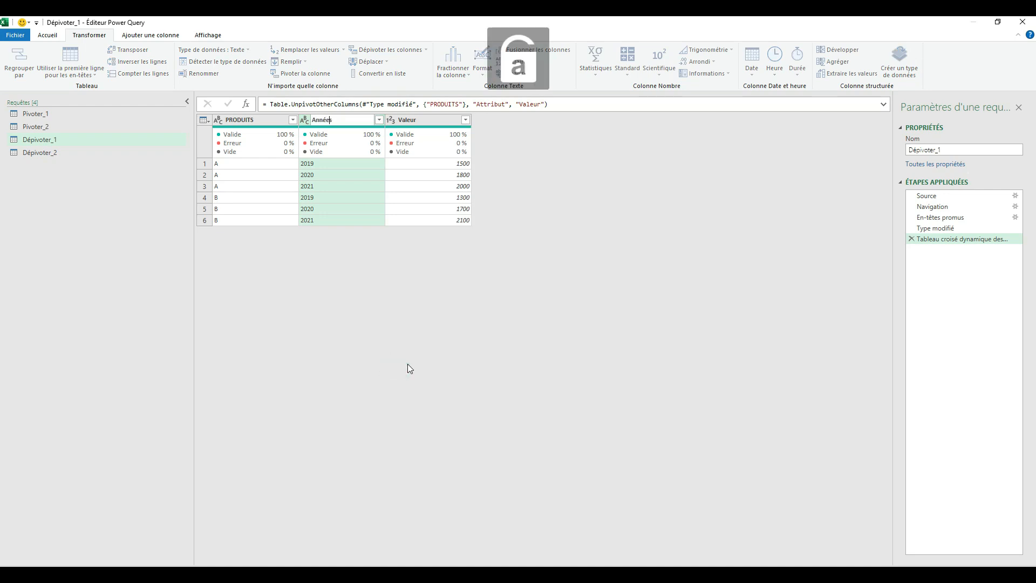
{"action": "type", "text": "ées"}
{"action": "key", "text": "Return"}
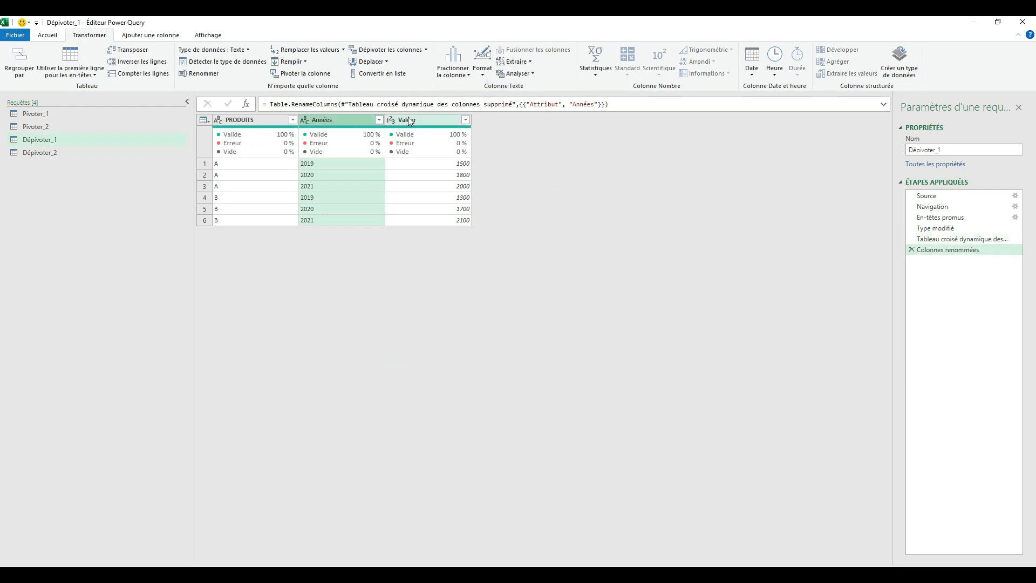
Rename the Valeur column of Dépivoter_1 as Volume ventes
{"action": "right_click", "coordinate": [413, 119]}
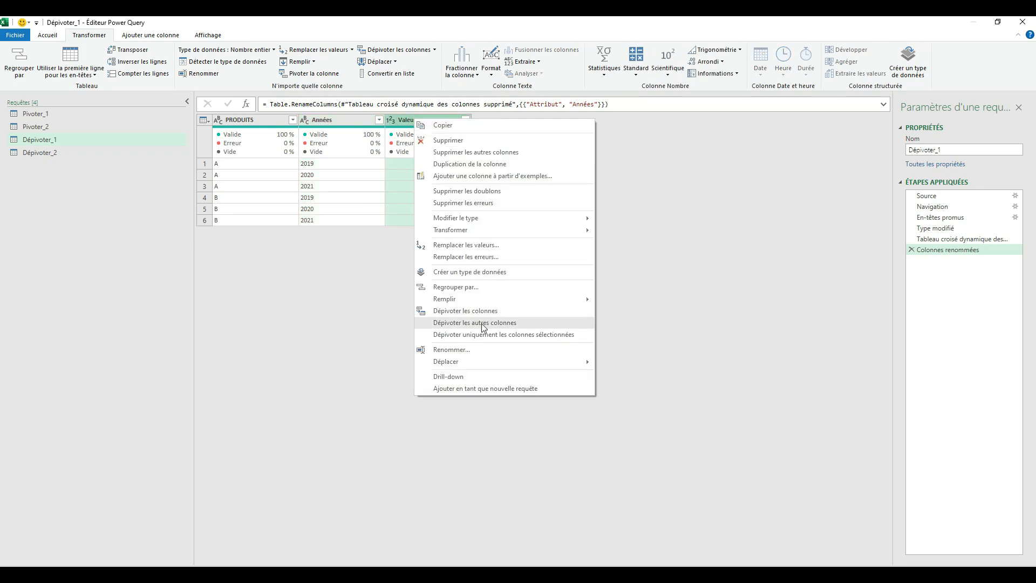
{"action": "left_click", "coordinate": [462, 349]}
{"action": "key", "text": "Caps_Lock"}
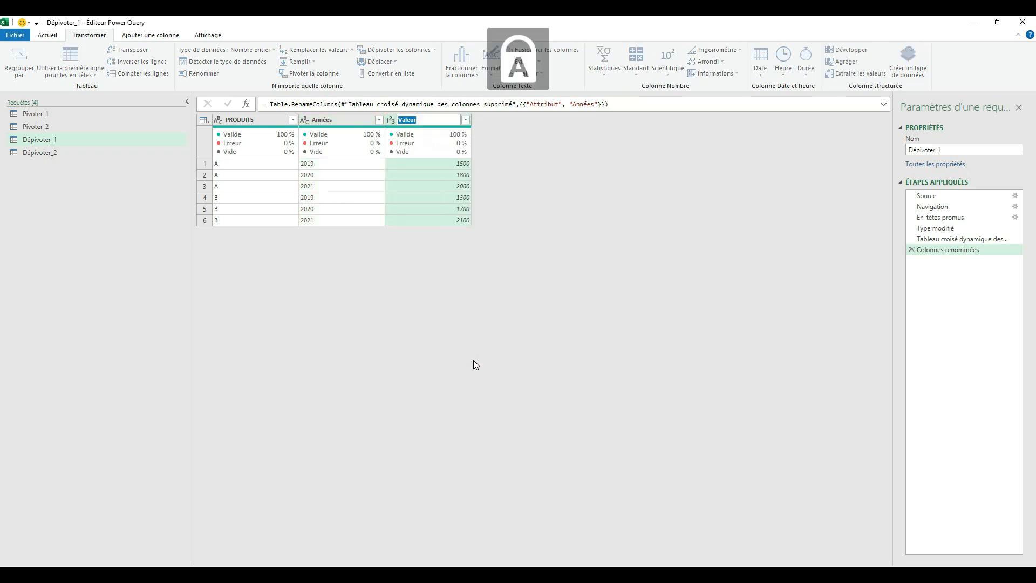
{"action": "type", "text": "V"}
{"action": "key", "text": "Caps_Lock"}
{"action": "type", "text": "olume ventes"}
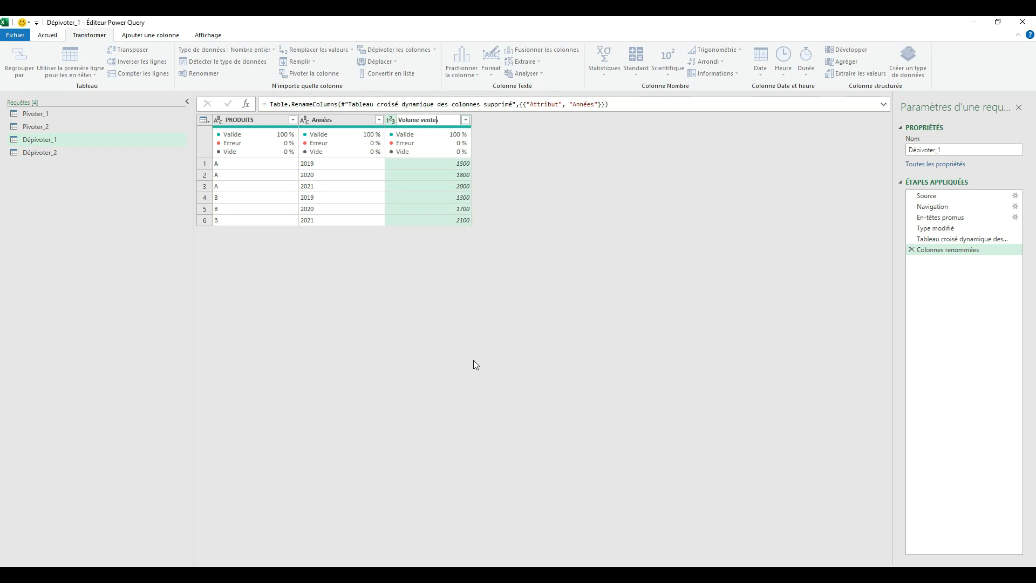
{"action": "key", "text": "Return"}
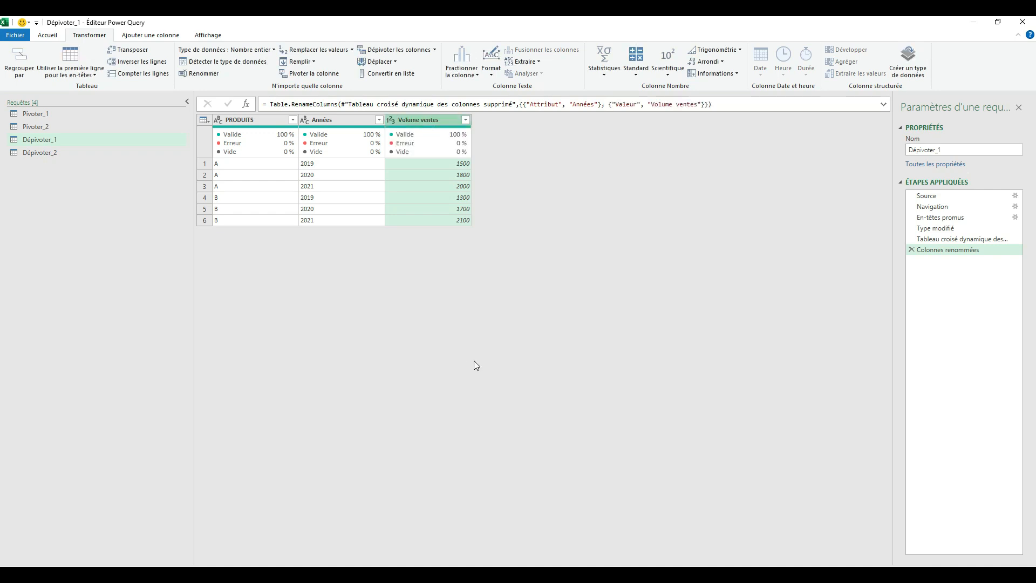
Open the Dépivoter_2 query and select its Catégorie column
{"action": "left_click", "coordinate": [42, 152]}
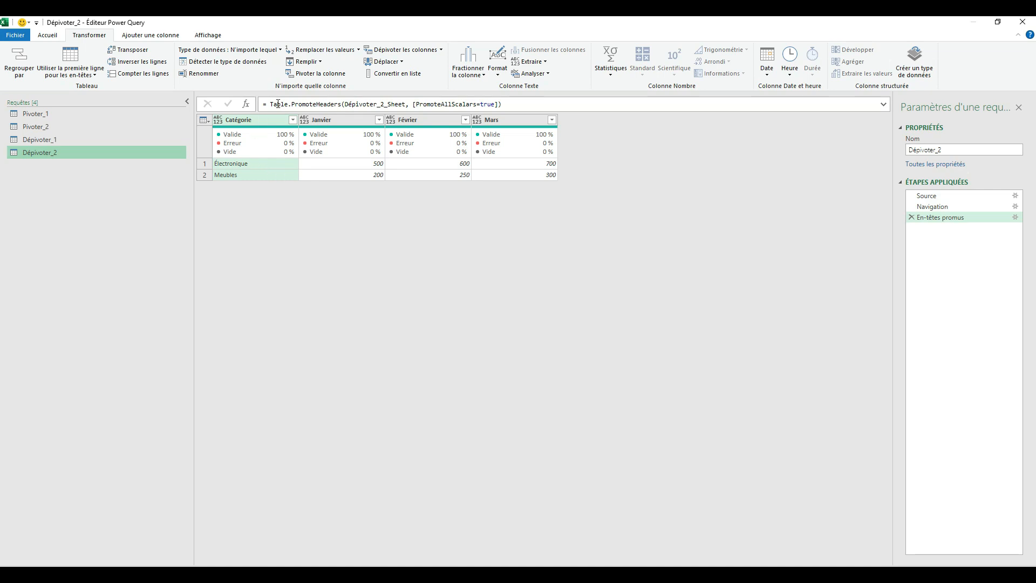
{"action": "left_click", "coordinate": [258, 120]}
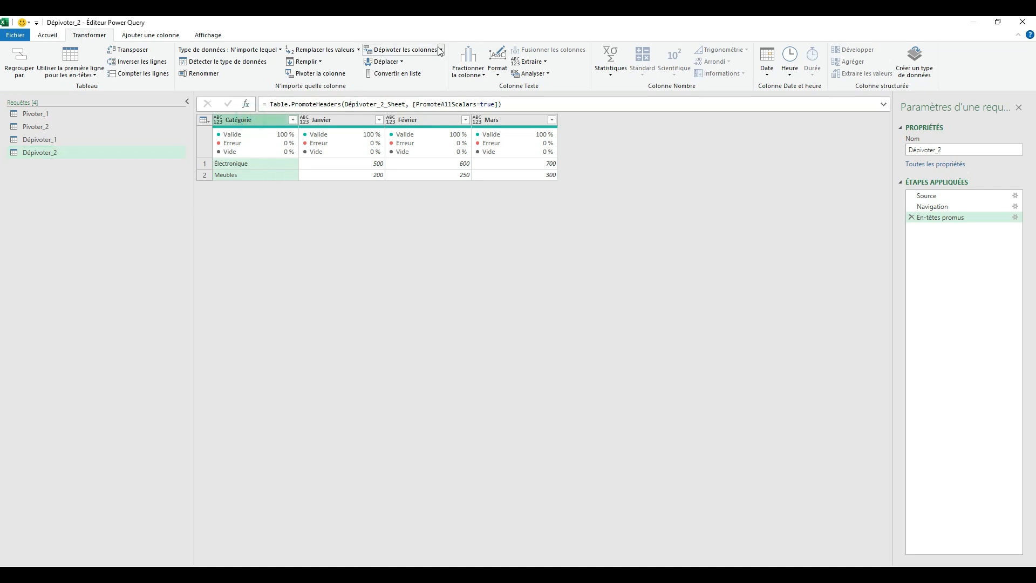
Try unpivoting the Catégorie column itself with Dépivoter les colonnes, deleting the unpivot step after each attempt
{"action": "left_click", "coordinate": [438, 49]}
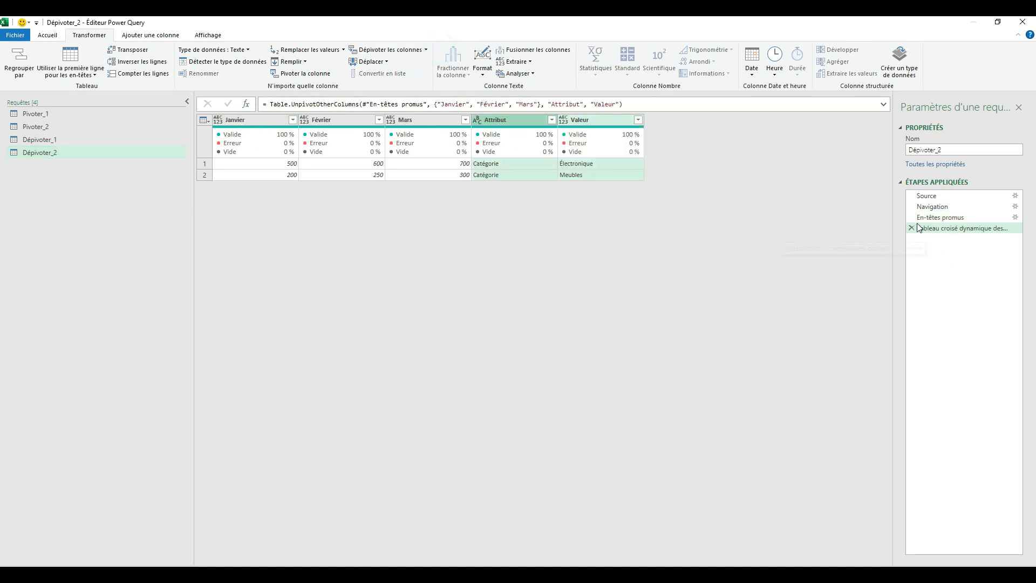
{"action": "left_click", "coordinate": [911, 228]}
{"action": "left_click", "coordinate": [441, 50]}
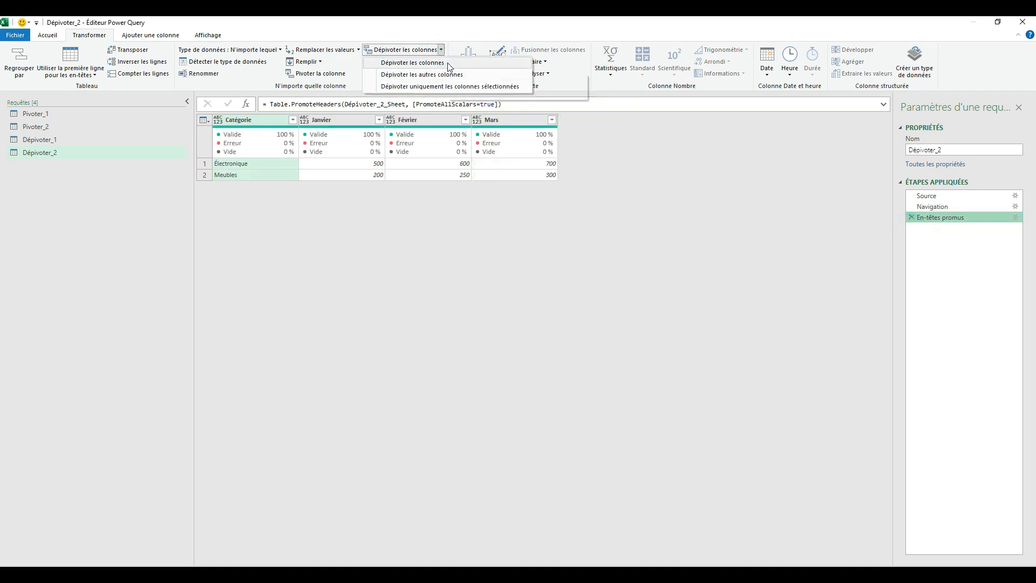
{"action": "left_click", "coordinate": [433, 65]}
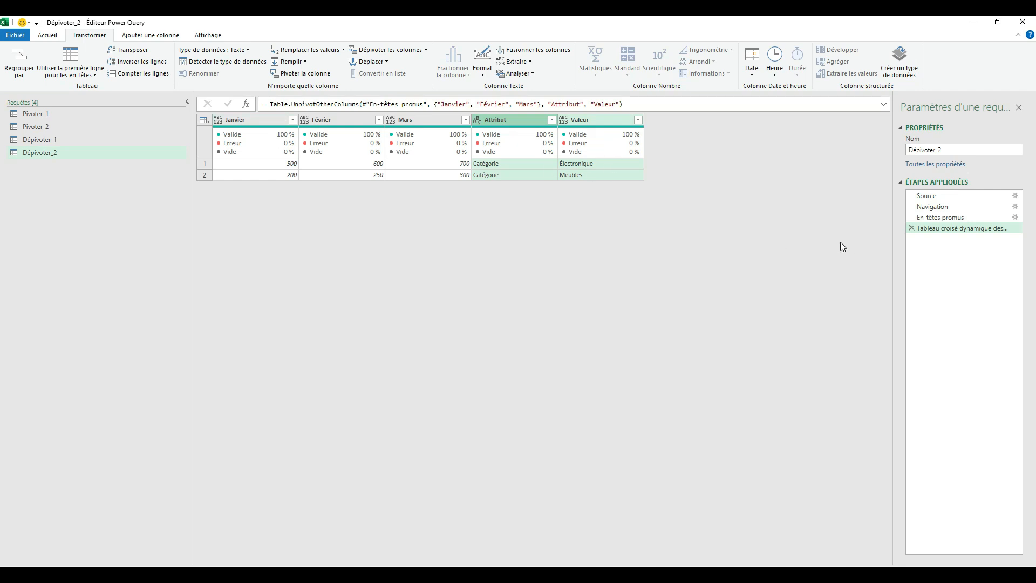
{"action": "left_click", "coordinate": [912, 228]}
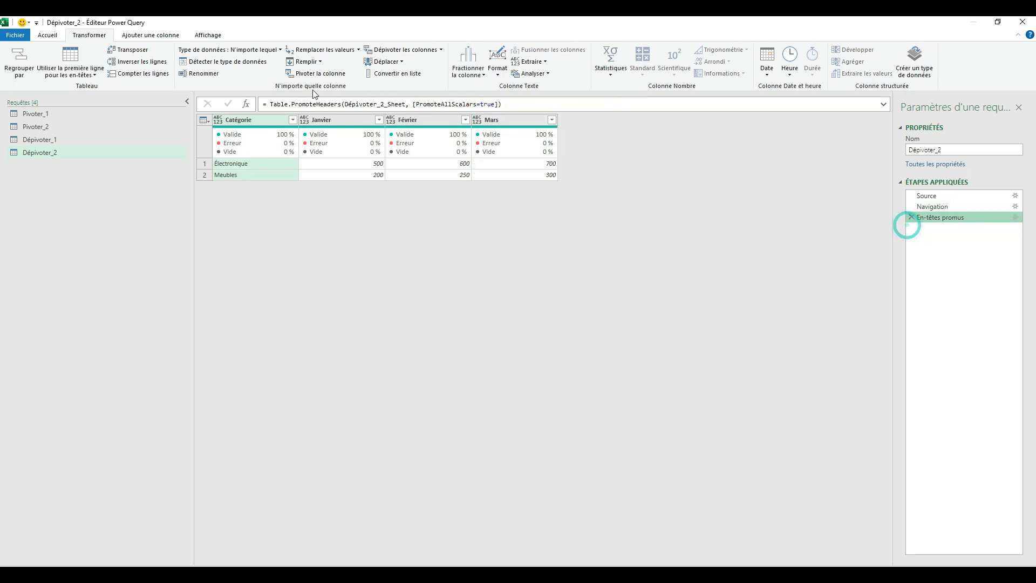
Unpivot all columns of Dépivoter_2 other than Catégorie
{"action": "left_click", "coordinate": [251, 120]}
{"action": "left_click", "coordinate": [442, 50]}
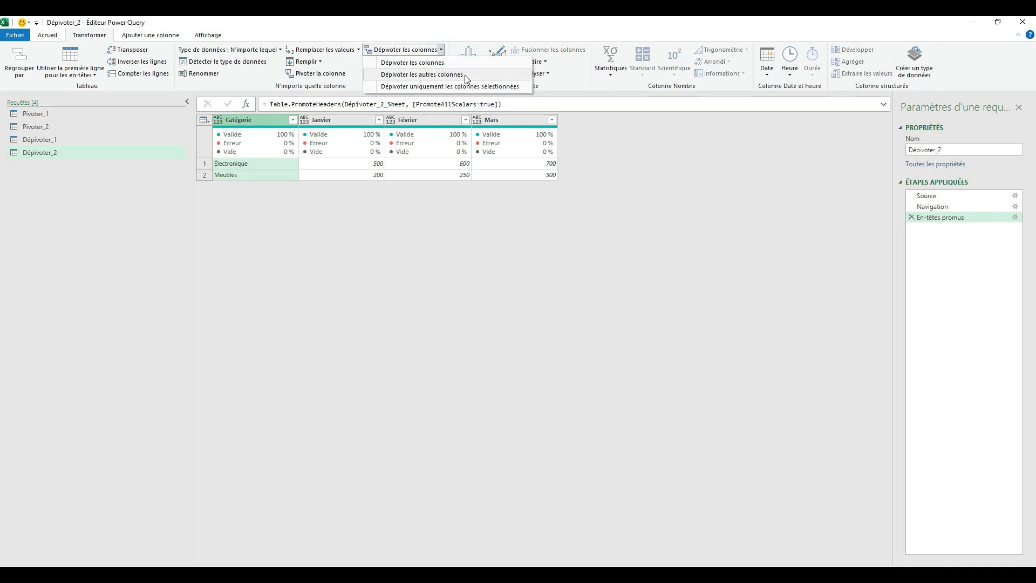
{"action": "left_click", "coordinate": [467, 74]}
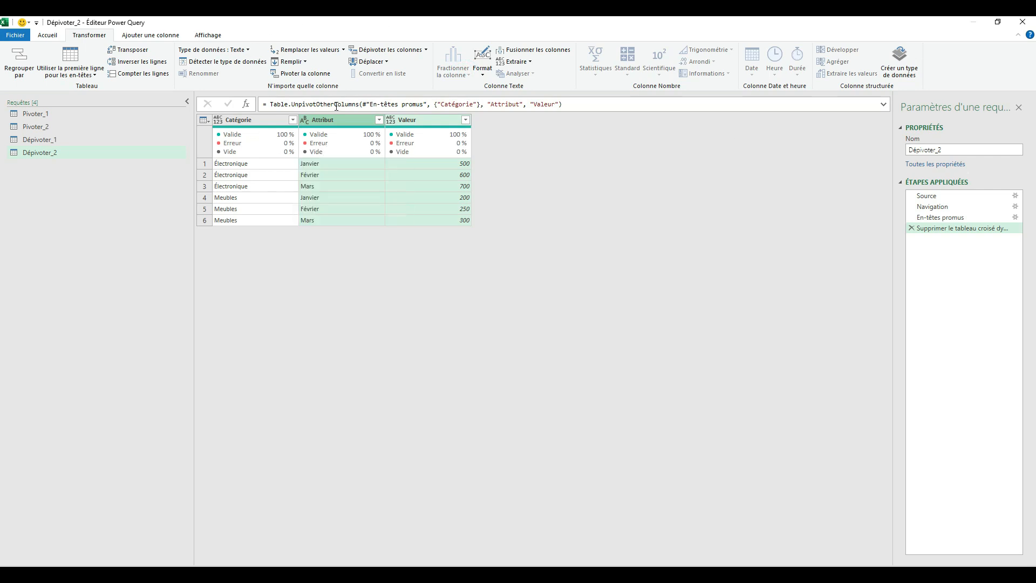
Rename the Attribut column of Dépivoter_2 as Mois
{"action": "left_click", "coordinate": [328, 121]}
{"action": "right_click", "coordinate": [328, 120]}
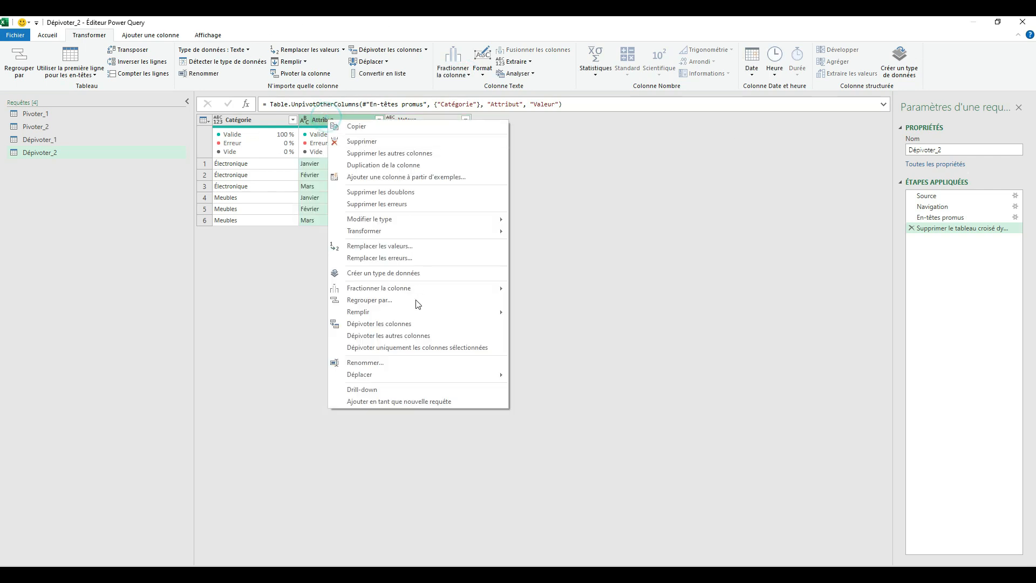
{"action": "left_click", "coordinate": [387, 363]}
{"action": "key", "text": "Caps_Lock"}
{"action": "type", "text": "M"}
{"action": "key", "text": "Caps_Lock"}
{"action": "type", "text": "ois"}
{"action": "key", "text": "Return"}
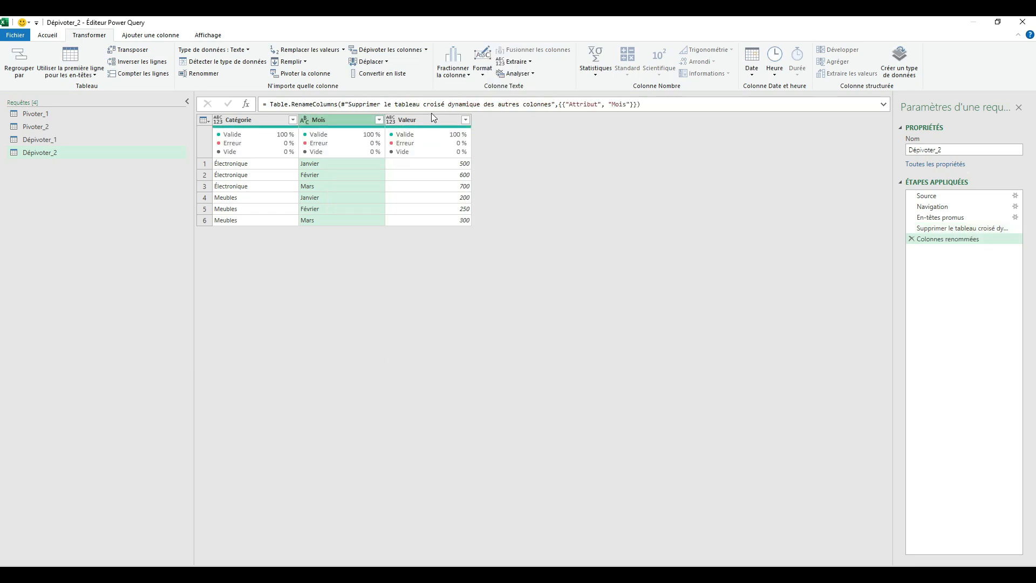
Rename the Valeur column of Dépivoter_2 as Valeur du stock
{"action": "left_click", "coordinate": [435, 121]}
{"action": "right_click", "coordinate": [435, 121]}
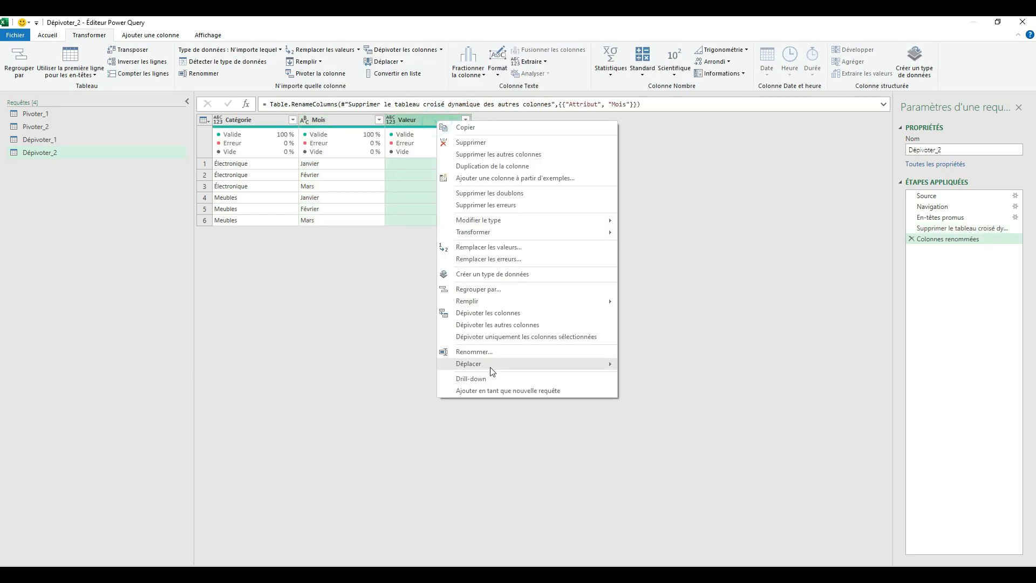
{"action": "left_click", "coordinate": [488, 353]}
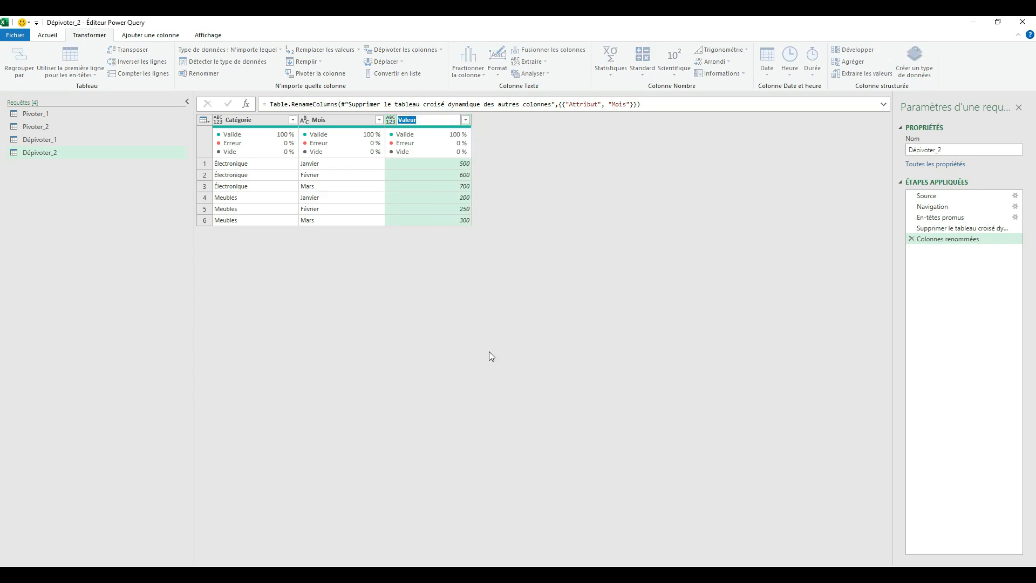
{"action": "type", "text": "Valeur du stock"}
{"action": "key", "text": "Return"}
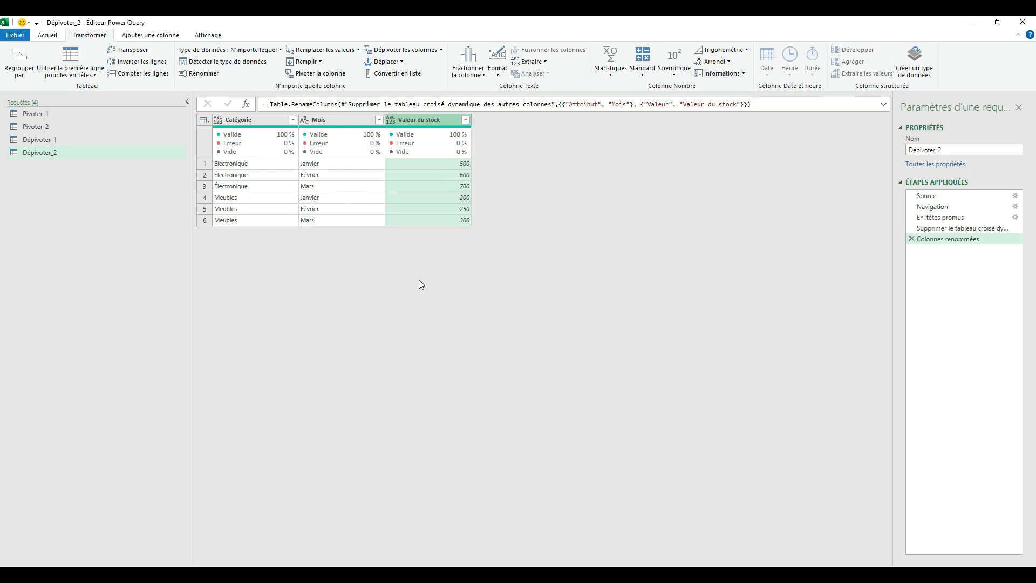
Close the query editor and load the queries into the Excel workbook
{"action": "left_click", "coordinate": [48, 35]}
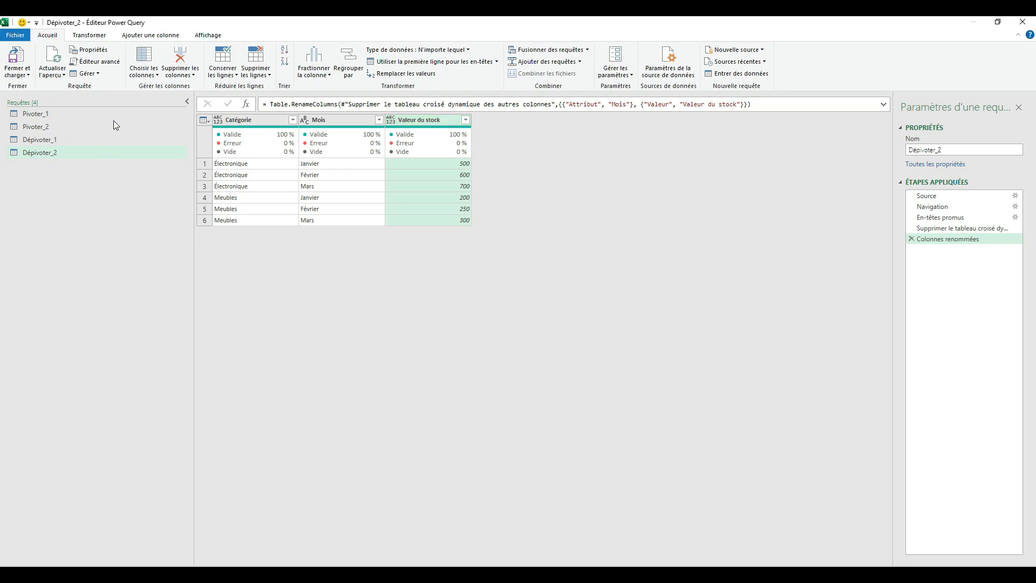
{"action": "left_click", "coordinate": [25, 57]}
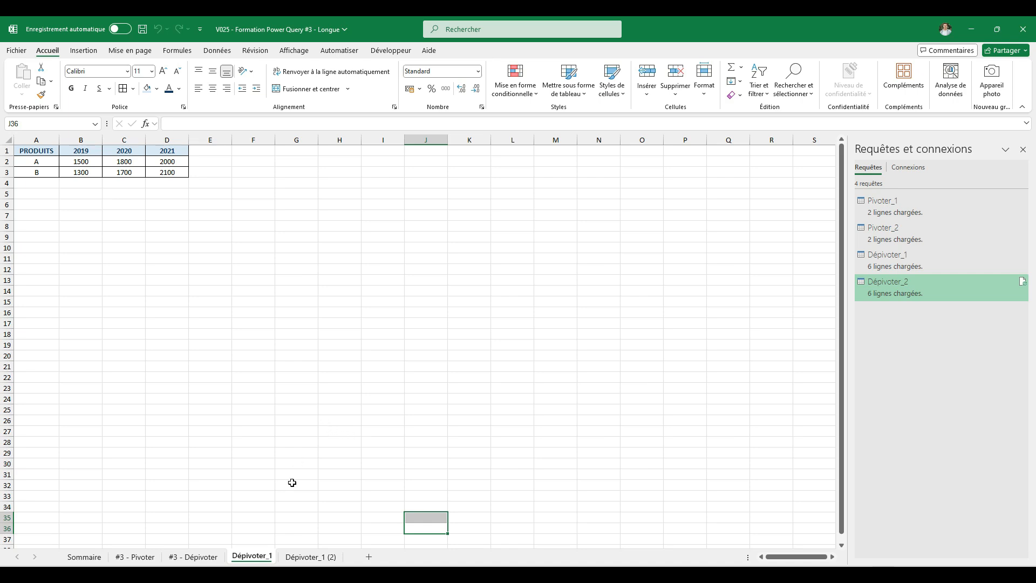
Copy the source table A1:D3 from the Dépivoter_1 sheet to cell E1 of the Dépivoter_1 (2) sheet, beside the unpivoted table
{"action": "left_click", "coordinate": [318, 557]}
{"action": "left_click", "coordinate": [261, 556]}
{"action": "left_click_drag", "start_coordinate": [47, 154], "coordinate": [174, 171]}
{"action": "key", "text": "ctrl+c"}
{"action": "left_click", "coordinate": [311, 556]}
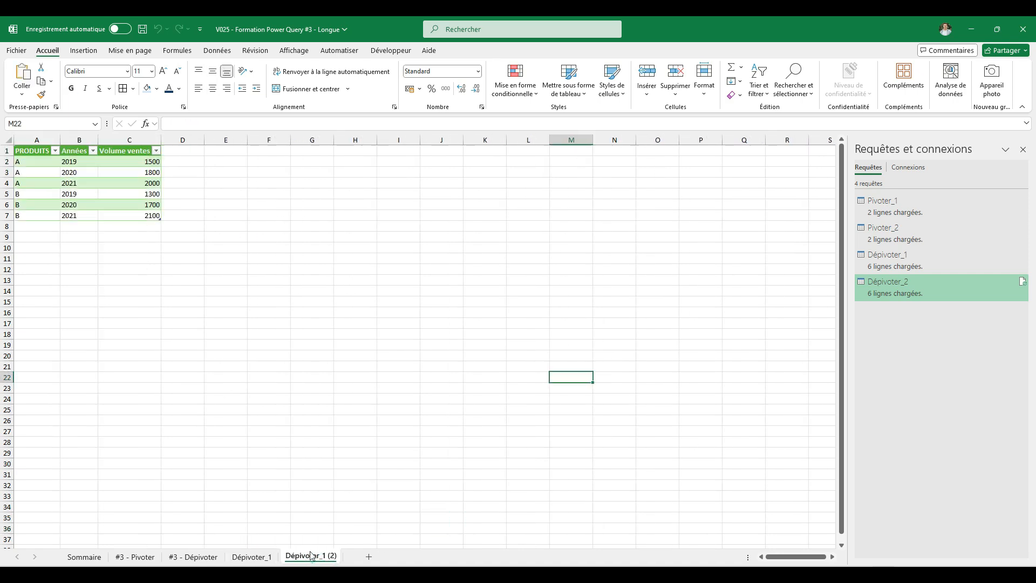
{"action": "left_click", "coordinate": [243, 153]}
{"action": "key", "text": "ctrl+v"}
{"action": "left_click", "coordinate": [410, 334]}
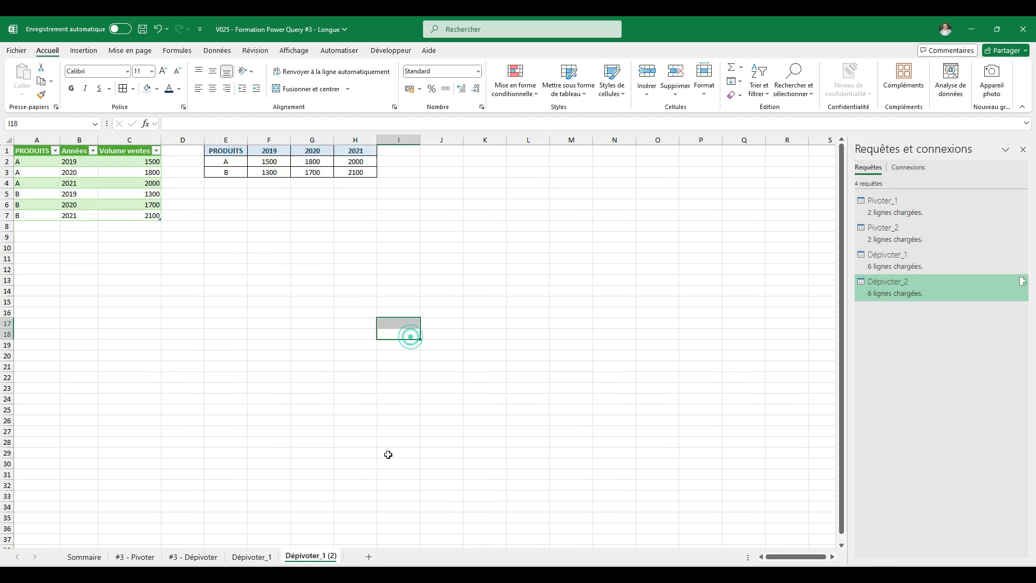
Compare the source table on the Dépivoter_1 sheet with the unpivoted table on the Dépivoter_1 (2) sheet
{"action": "left_click", "coordinate": [269, 553]}
{"action": "left_click", "coordinate": [141, 197]}
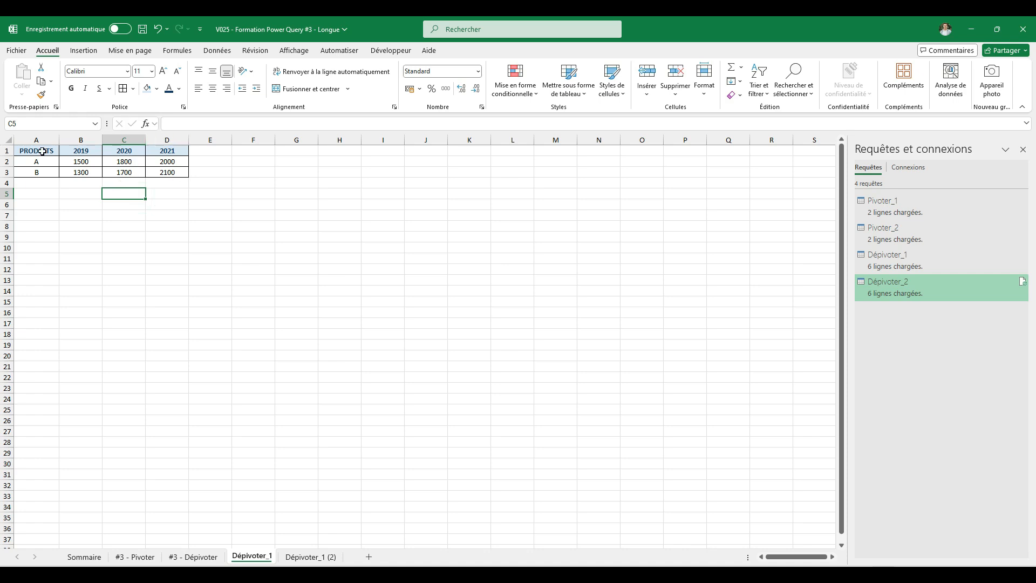
{"action": "left_click", "coordinate": [324, 555]}
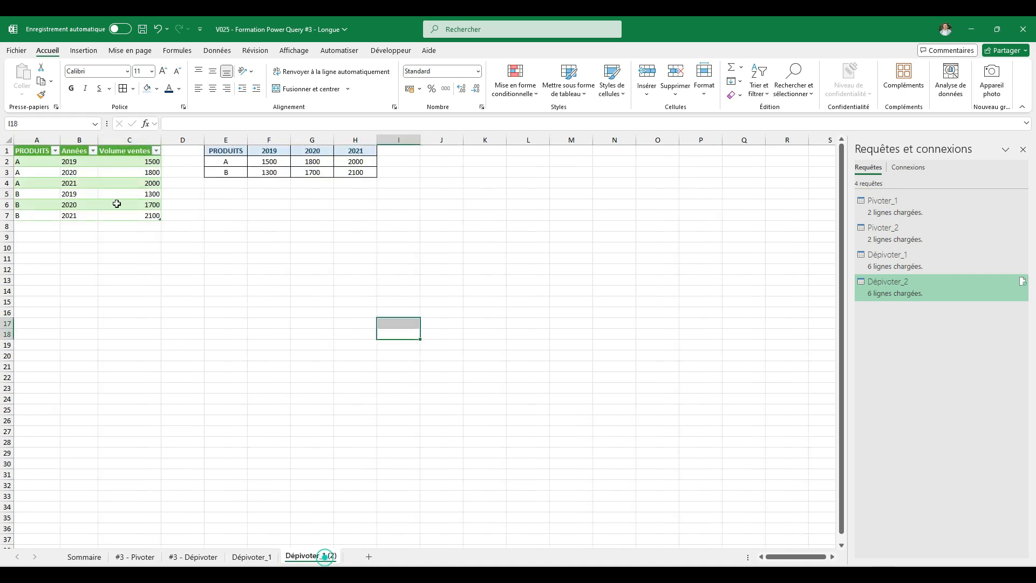
{"action": "left_click_drag", "start_coordinate": [28, 152], "coordinate": [139, 214]}
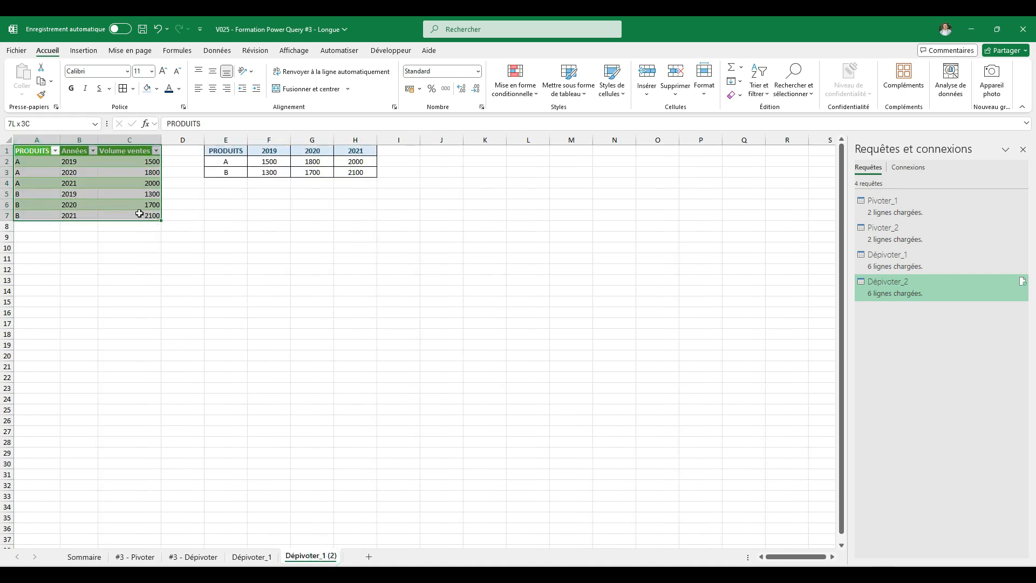
{"action": "left_click", "coordinate": [367, 254]}
Convert the copied source range E1:H3 on the Dépivoter_1 (2) sheet into an Excel table
{"action": "left_click_drag", "start_coordinate": [216, 152], "coordinate": [341, 172]}
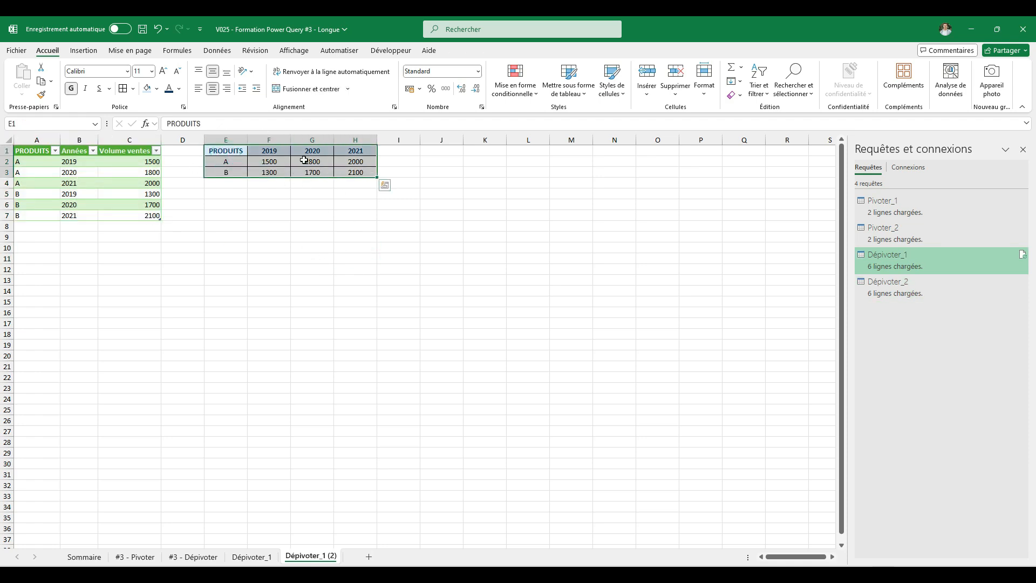
{"action": "left_click", "coordinate": [84, 50]}
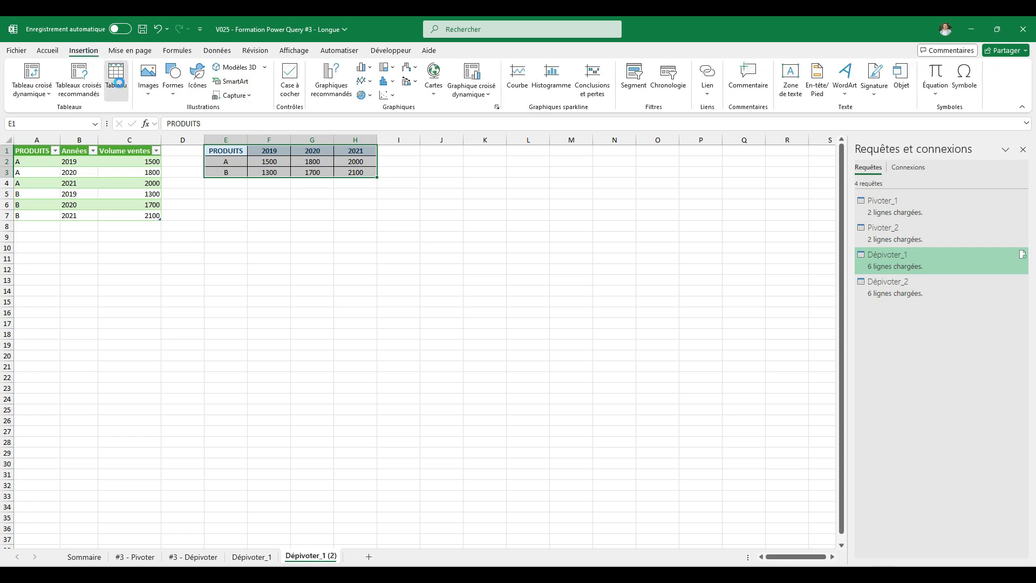
{"action": "left_click", "coordinate": [118, 81]}
{"action": "left_click", "coordinate": [444, 378]}
{"action": "left_click", "coordinate": [401, 269]}
Insert a pivot table based on the wide source table at cell K5 of the existing Dépivoter_1 (2) sheet
{"action": "left_click", "coordinate": [272, 161]}
{"action": "left_click", "coordinate": [95, 50]}
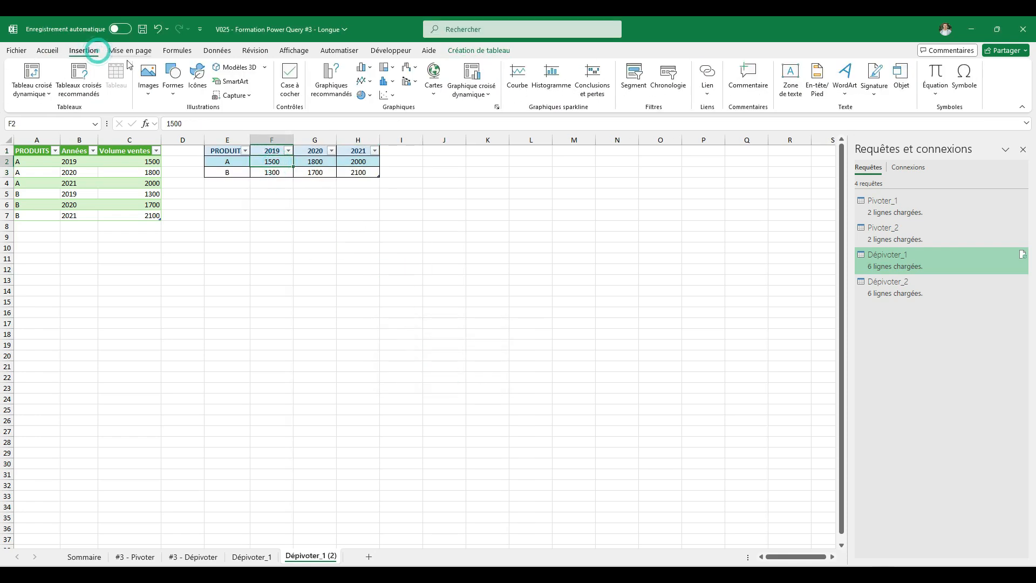
{"action": "left_click", "coordinate": [31, 76]}
{"action": "left_click", "coordinate": [351, 359]}
{"action": "left_click", "coordinate": [487, 194]}
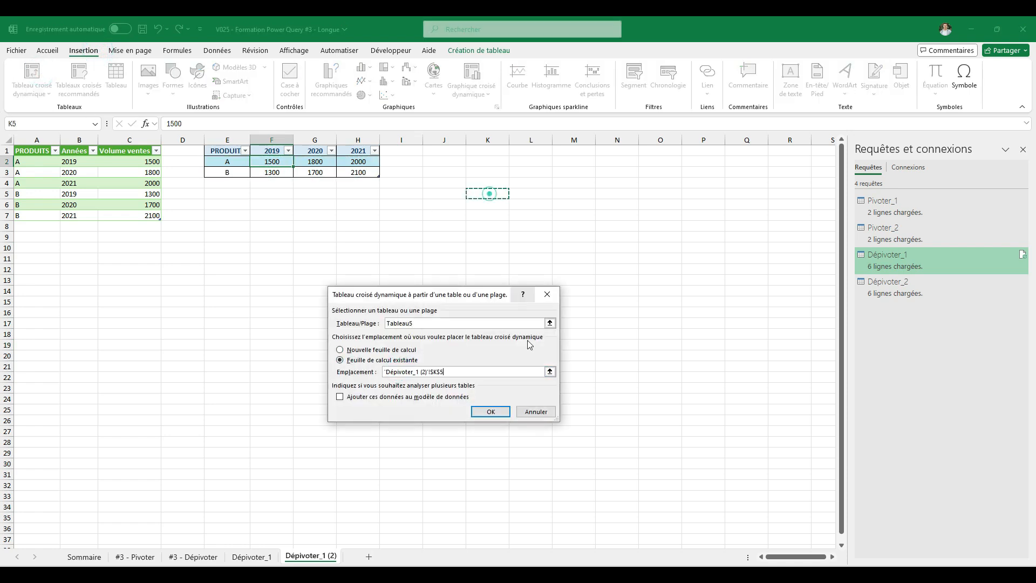
{"action": "left_click", "coordinate": [490, 412]}
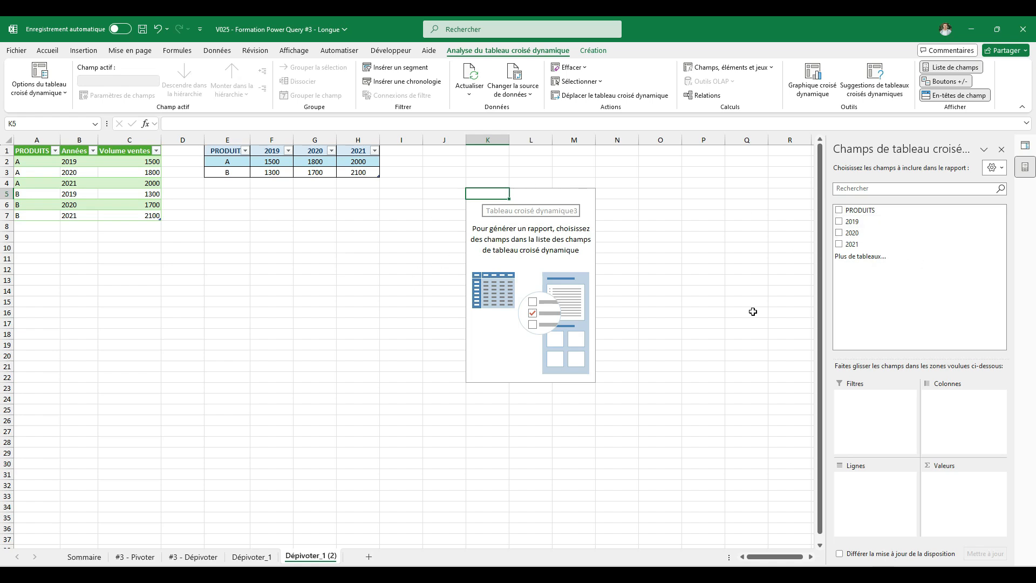
Add the 2019, 2020 and 2021 fields to the pivot table as summed values
{"action": "left_click", "coordinate": [860, 225]}
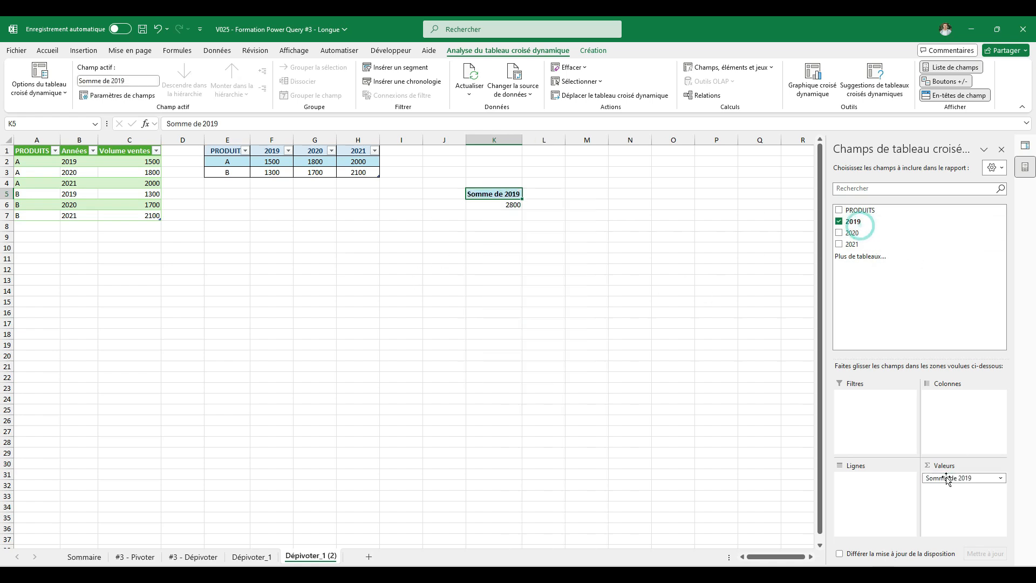
{"action": "left_click", "coordinate": [868, 235]}
{"action": "left_click", "coordinate": [863, 245]}
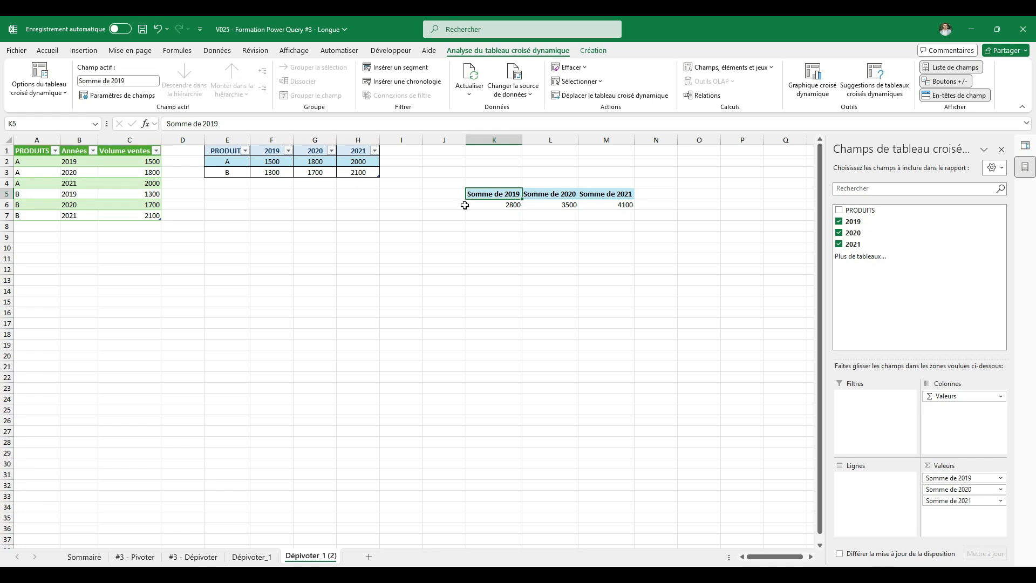
{"action": "left_click_drag", "start_coordinate": [473, 195], "coordinate": [620, 205]}
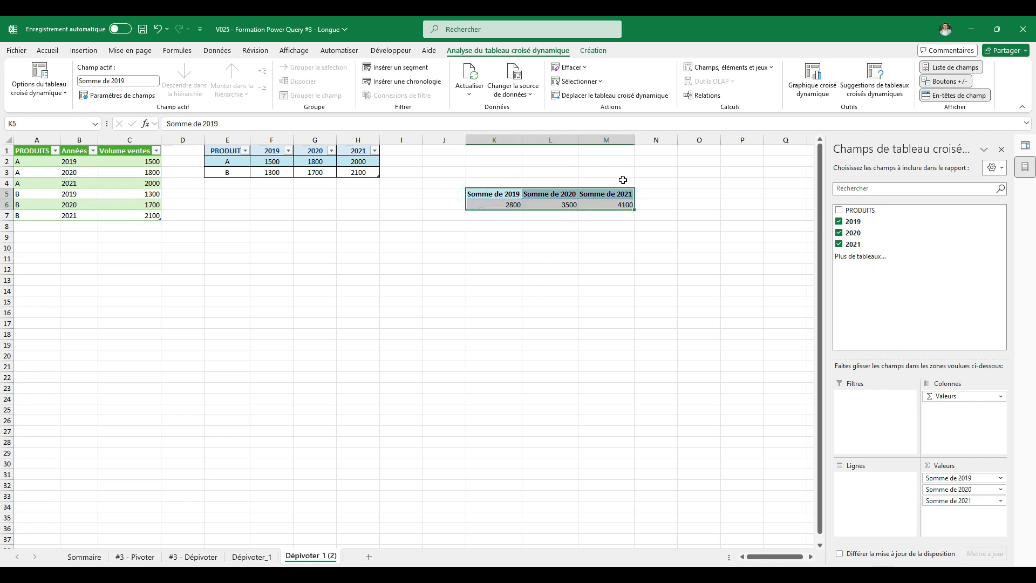
{"action": "left_click", "coordinate": [560, 275]}
{"action": "left_click", "coordinate": [560, 204]}
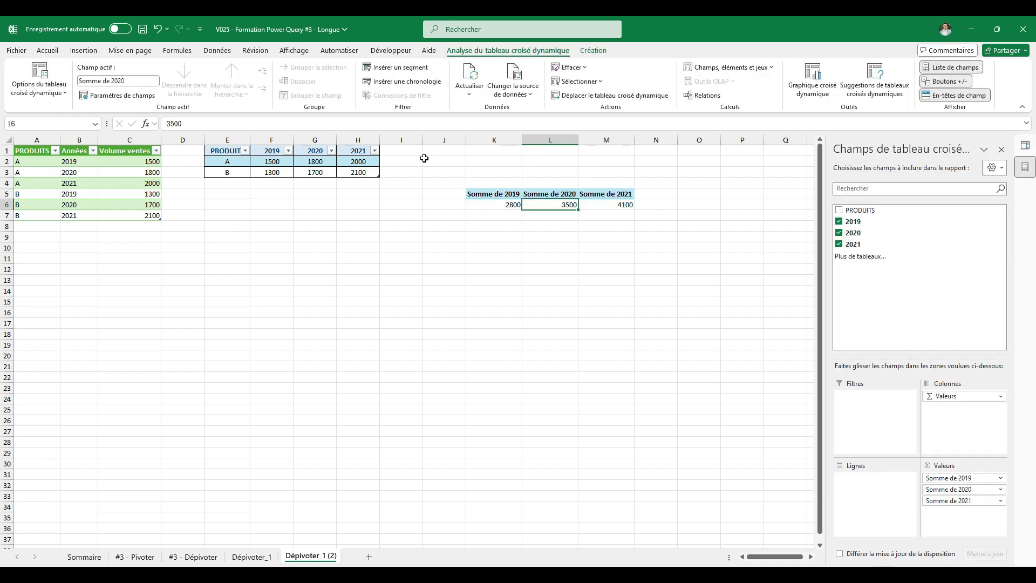
Add a 2022 column to the wide source table with the value 1 for products A and B
{"action": "left_click", "coordinate": [408, 153]}
{"action": "type", "text": "202"}
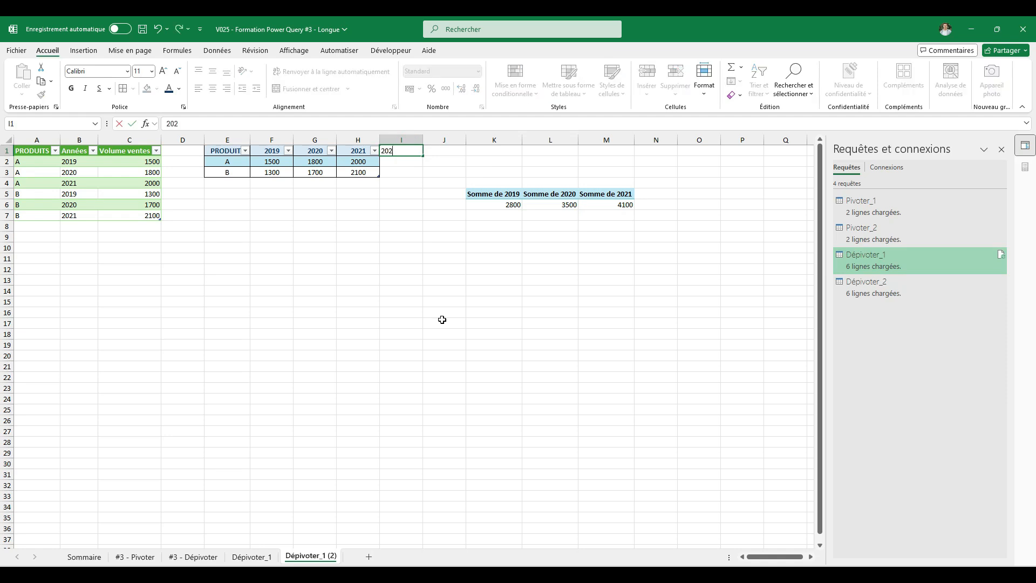
{"action": "type", "text": "2"}
{"action": "key", "text": "Return"}
{"action": "type", "text": "1"}
{"action": "key", "text": "Return"}
{"action": "type", "text": "1"}
{"action": "key", "text": "Return"}
Refresh the pivot table at K5 and add the new 2022 field to its values
{"action": "left_click", "coordinate": [563, 195]}
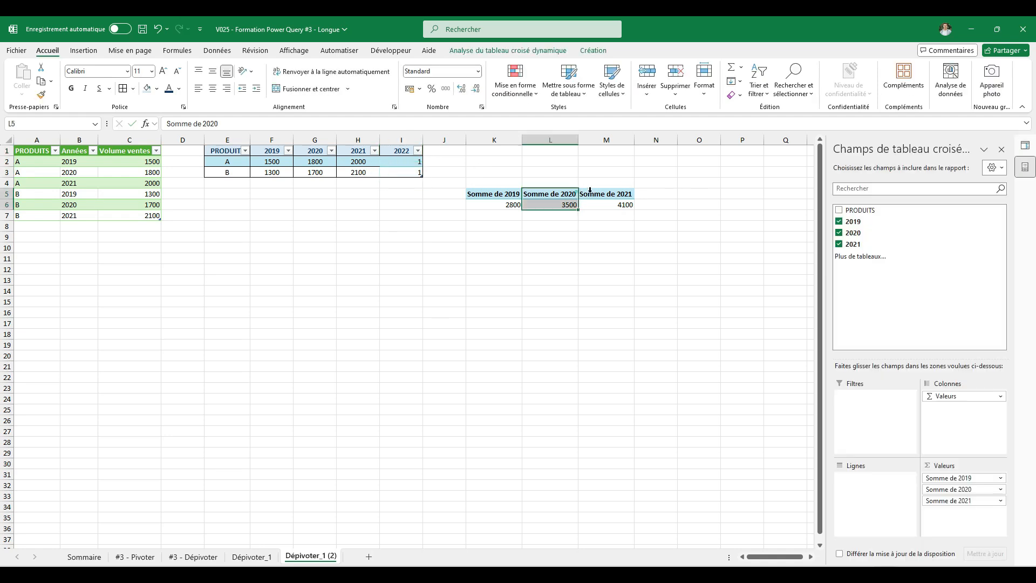
{"action": "left_click", "coordinate": [507, 50]}
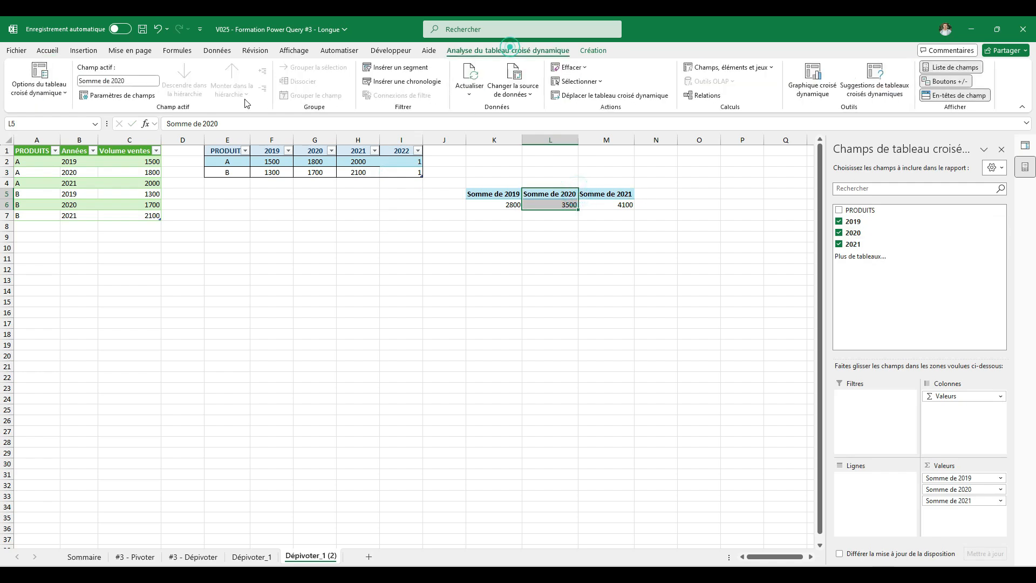
{"action": "left_click", "coordinate": [469, 73]}
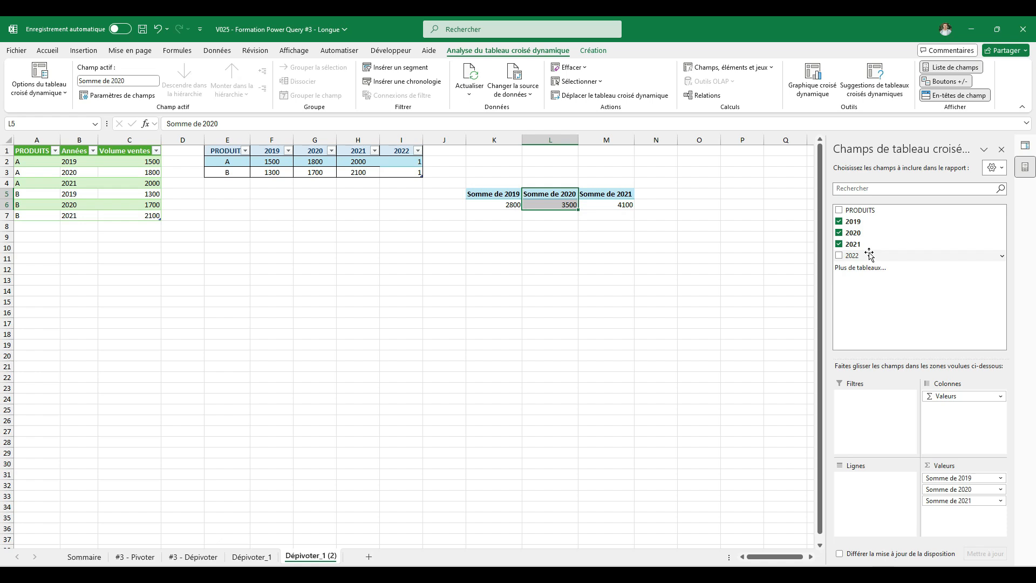
{"action": "left_click", "coordinate": [589, 206]}
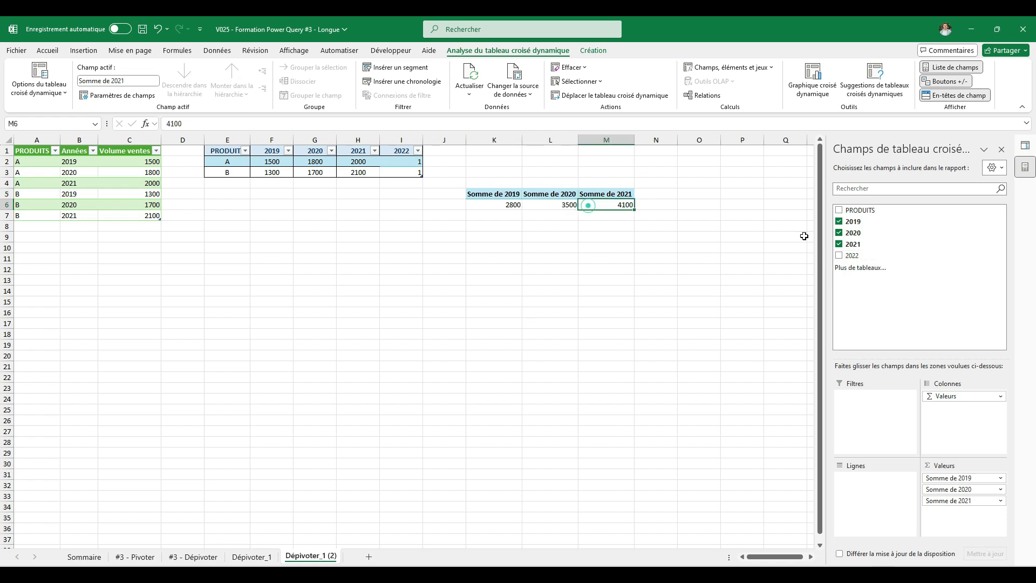
{"action": "left_click_drag", "start_coordinate": [852, 256], "coordinate": [977, 514]}
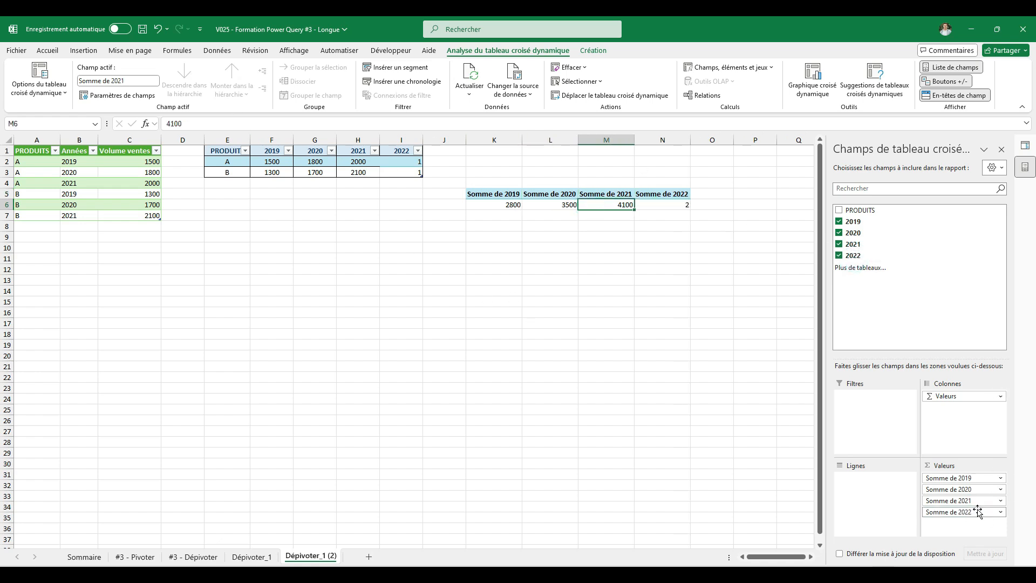
Insert a pivot table based on the unpivoted Dépivoter_1 table at cell K11 of the existing sheet
{"action": "left_click", "coordinate": [100, 203]}
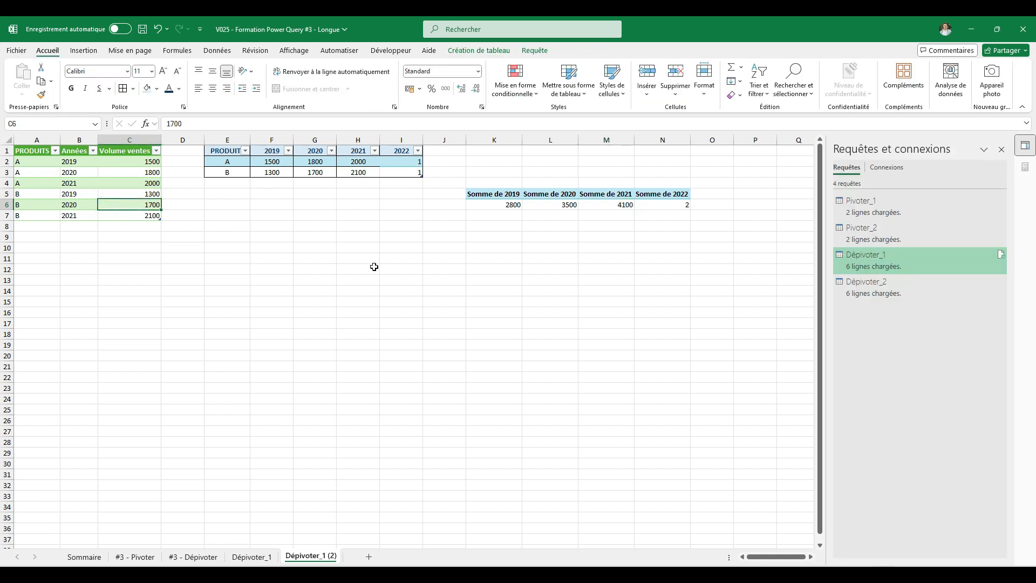
{"action": "left_click", "coordinate": [69, 185]}
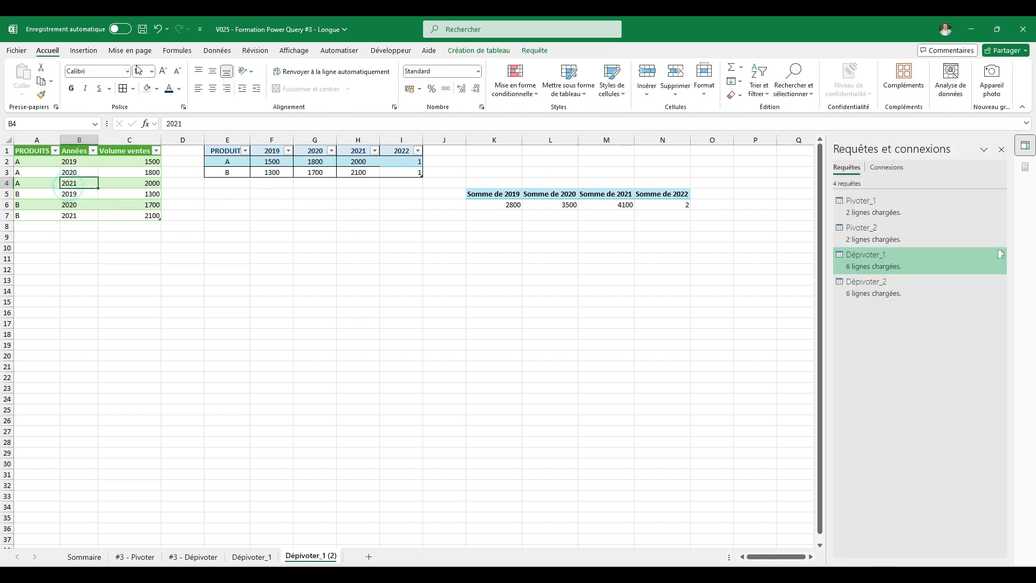
{"action": "left_click", "coordinate": [84, 52]}
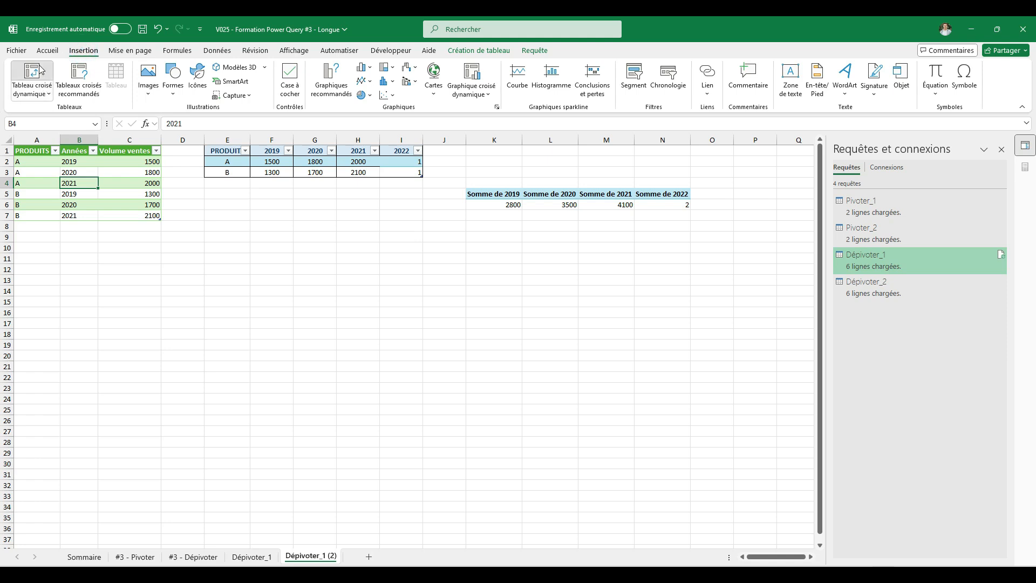
{"action": "left_click", "coordinate": [35, 69]}
{"action": "left_click", "coordinate": [340, 360]}
{"action": "left_click", "coordinate": [287, 269]}
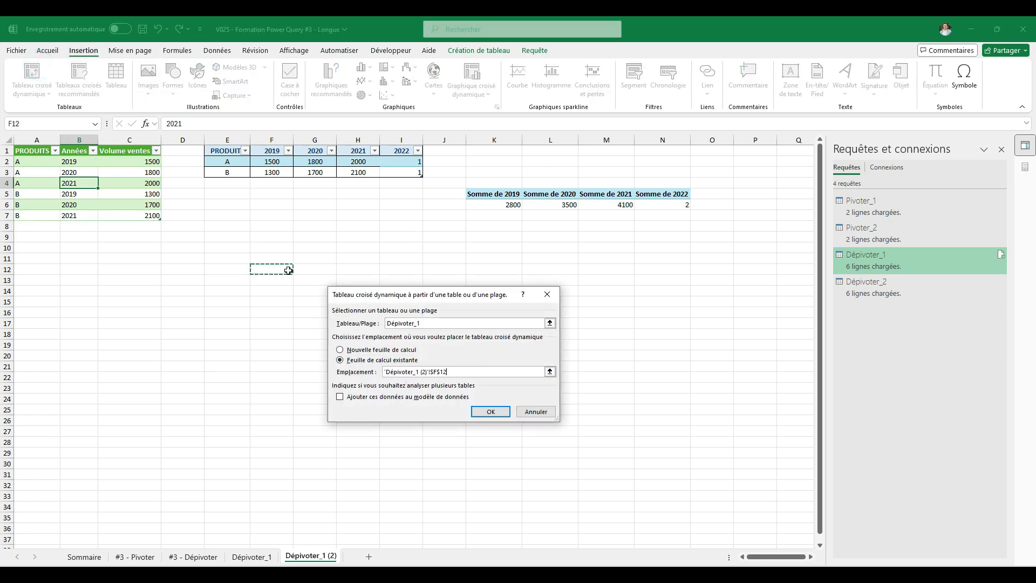
{"action": "left_click", "coordinate": [488, 260]}
{"action": "left_click", "coordinate": [490, 412]}
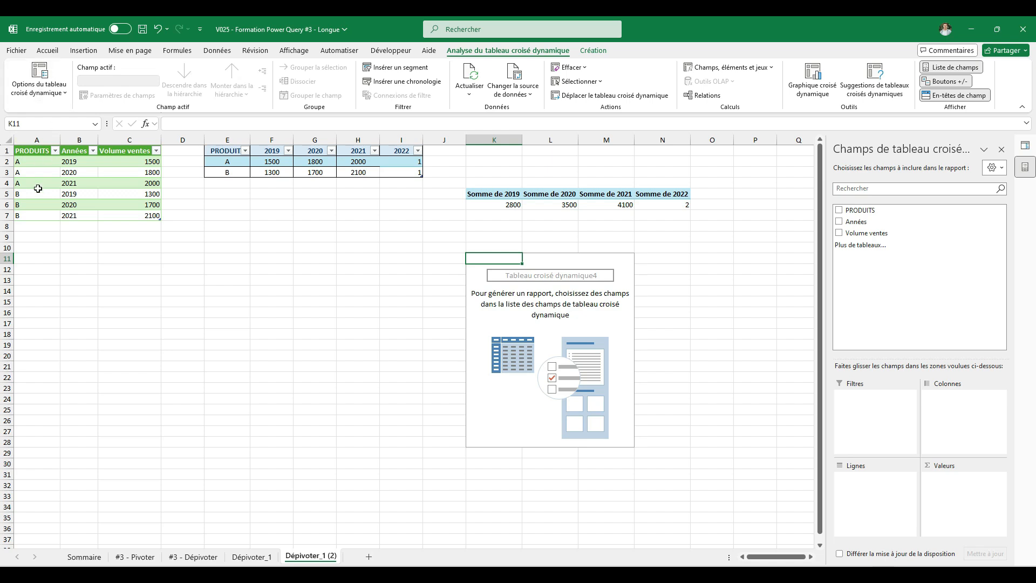
Place Années in the columns and Volume ventes in the values of the pivot table at K11
{"action": "left_click_drag", "start_coordinate": [863, 222], "coordinate": [955, 405]}
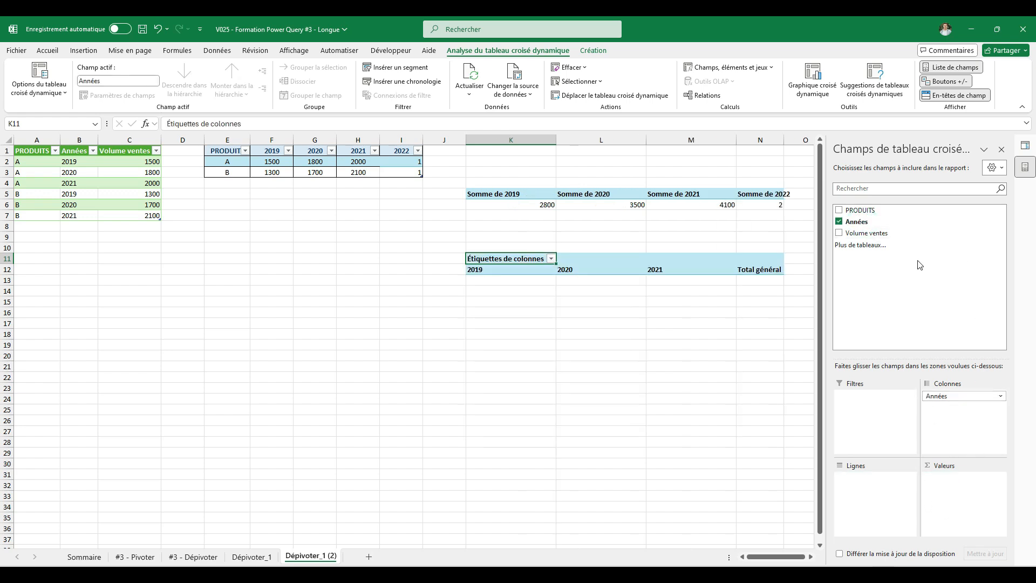
{"action": "left_click_drag", "start_coordinate": [864, 233], "coordinate": [965, 526]}
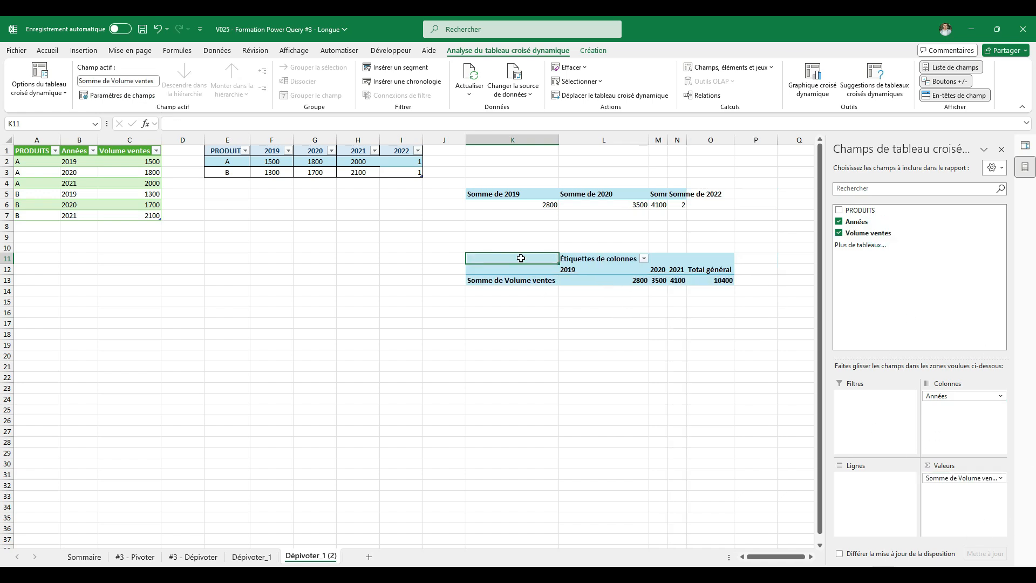
{"action": "left_click", "coordinate": [749, 323]}
Widen columns K to O to one equal width and check the yearly totals of the pivot table at K11
{"action": "left_click_drag", "start_coordinate": [526, 141], "coordinate": [710, 142]}
{"action": "left_click_drag", "start_coordinate": [558, 142], "coordinate": [563, 141]}
{"action": "left_click", "coordinate": [665, 355]}
{"action": "scroll", "coordinate": [661, 373], "scroll_direction": "right", "scroll_amount": 3}
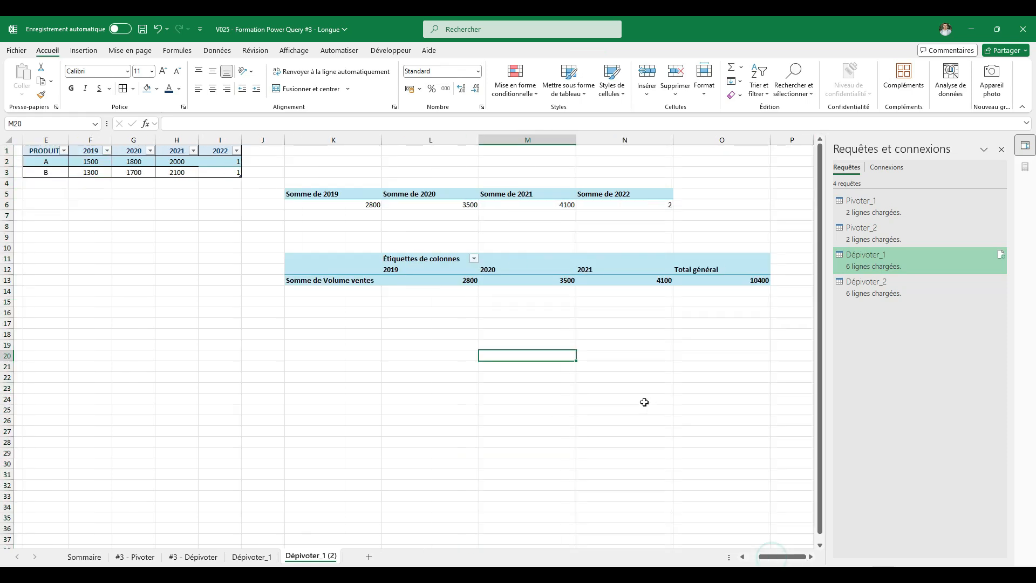
{"action": "left_click", "coordinate": [657, 377]}
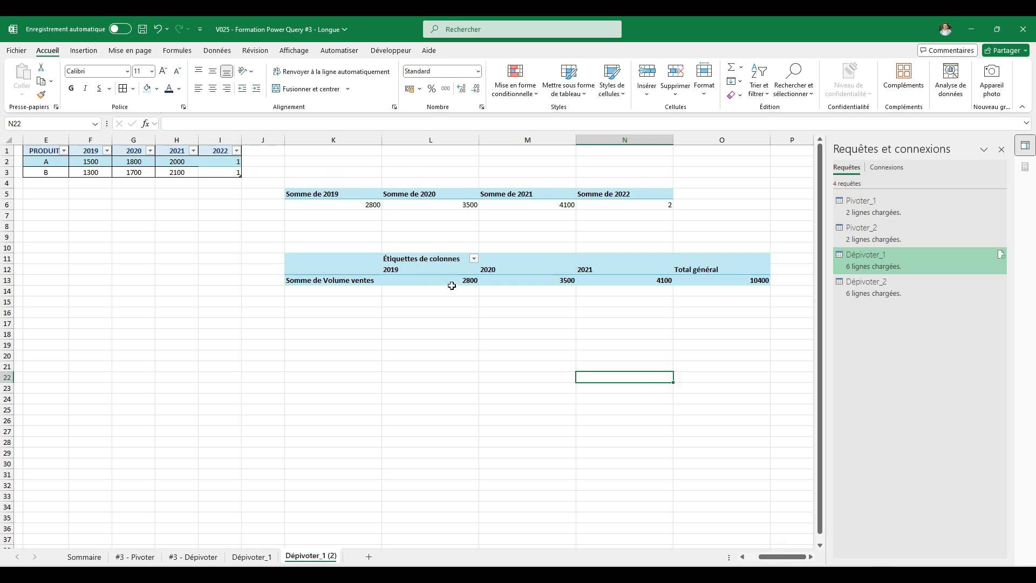
{"action": "left_click", "coordinate": [565, 281]}
{"action": "left_click", "coordinate": [654, 283]}
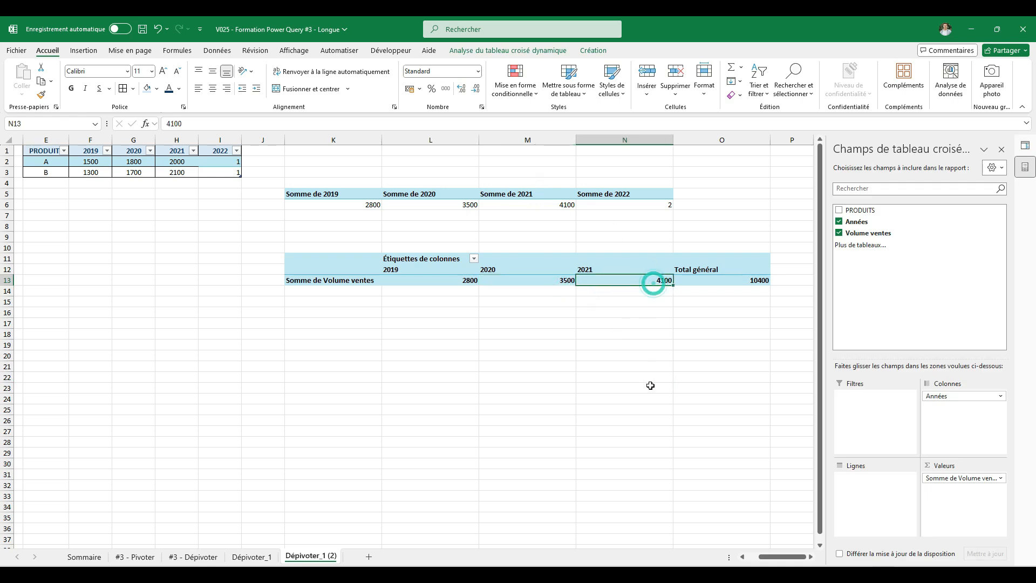
Append two rows below the unpivoted table with products A and B in cells A8 and A9
{"action": "left_click_drag", "start_coordinate": [759, 557], "coordinate": [748, 557]}
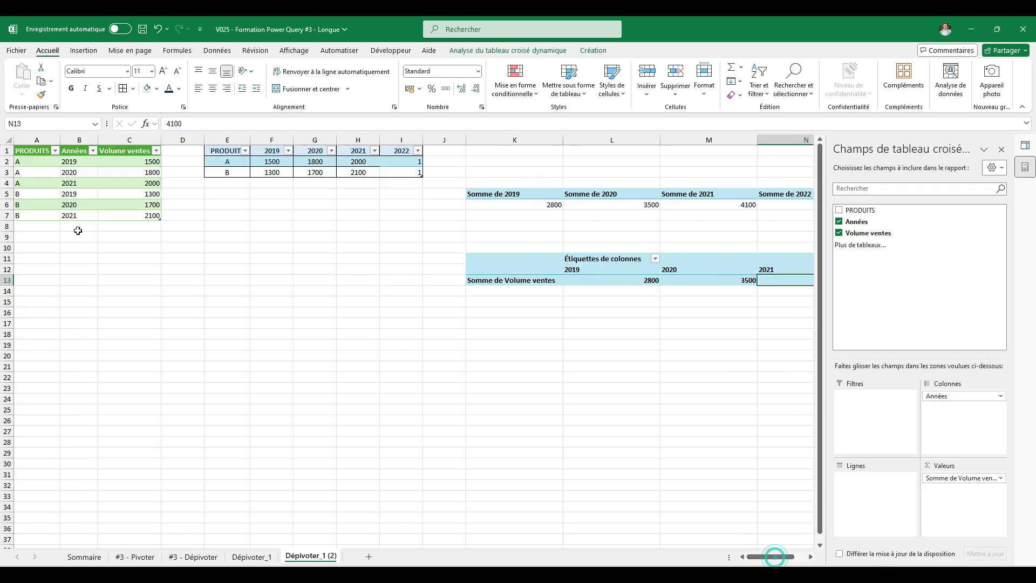
{"action": "left_click", "coordinate": [54, 226]}
{"action": "key", "text": "Caps_Lock"}
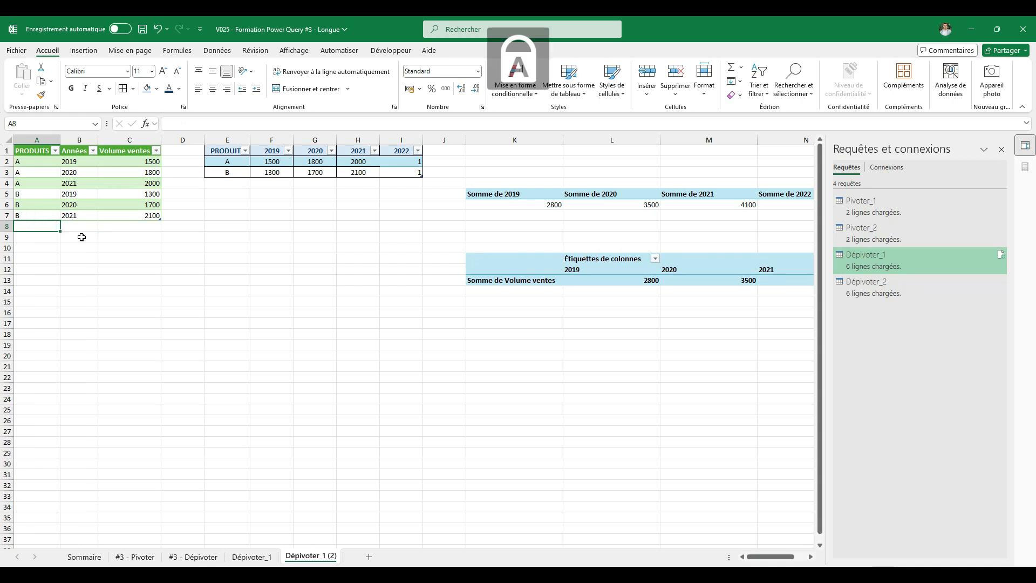
{"action": "type", "text": "A"}
{"action": "key", "text": "Return"}
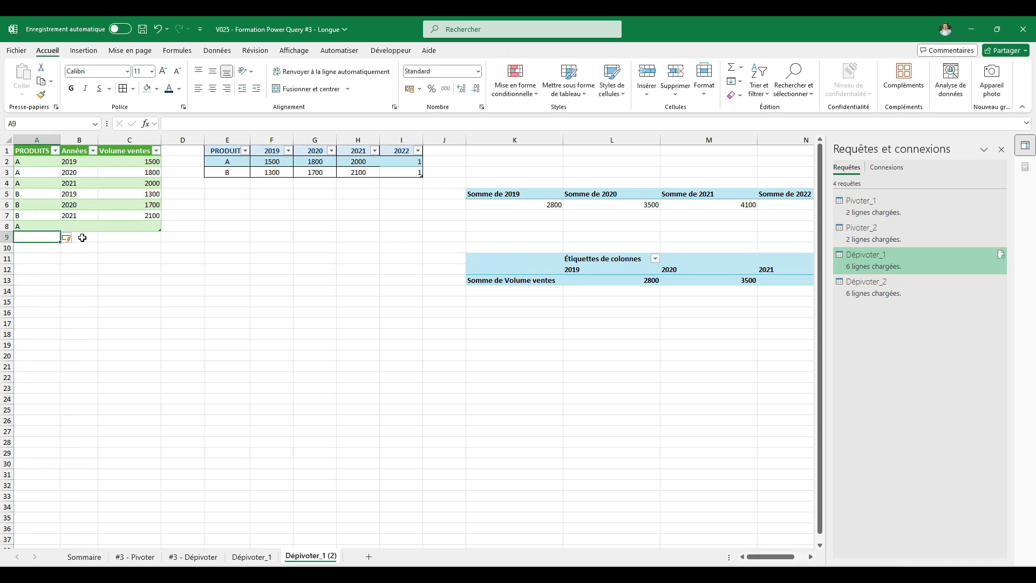
{"action": "type", "text": "B"}
{"action": "key", "text": "Return"}
Enter 2022 as the Années value for the two new rows in cells B8 and B9
{"action": "left_click", "coordinate": [90, 226]}
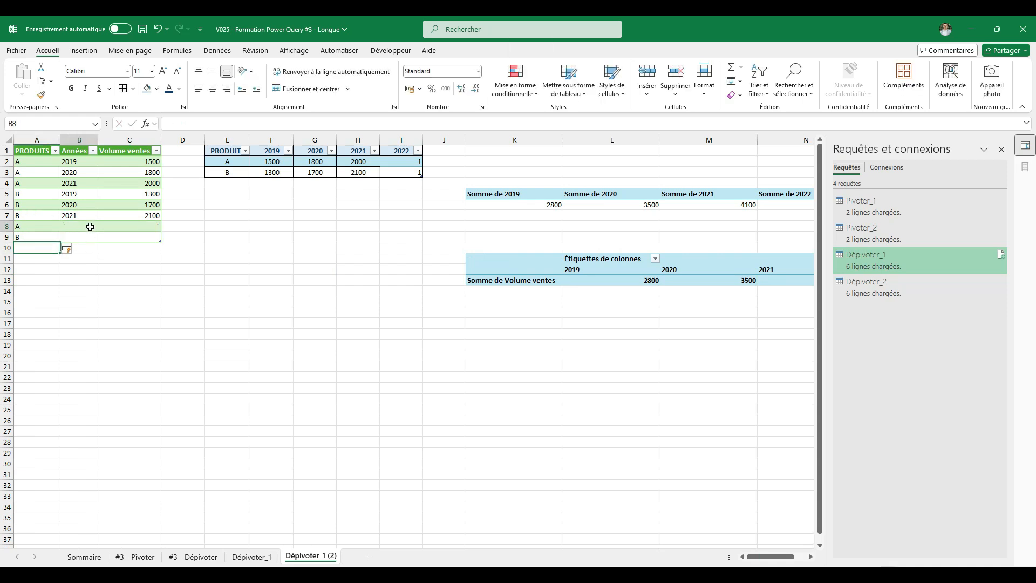
{"action": "type", "text": "2022"}
{"action": "key", "text": "Return"}
{"action": "type", "text": "202"}
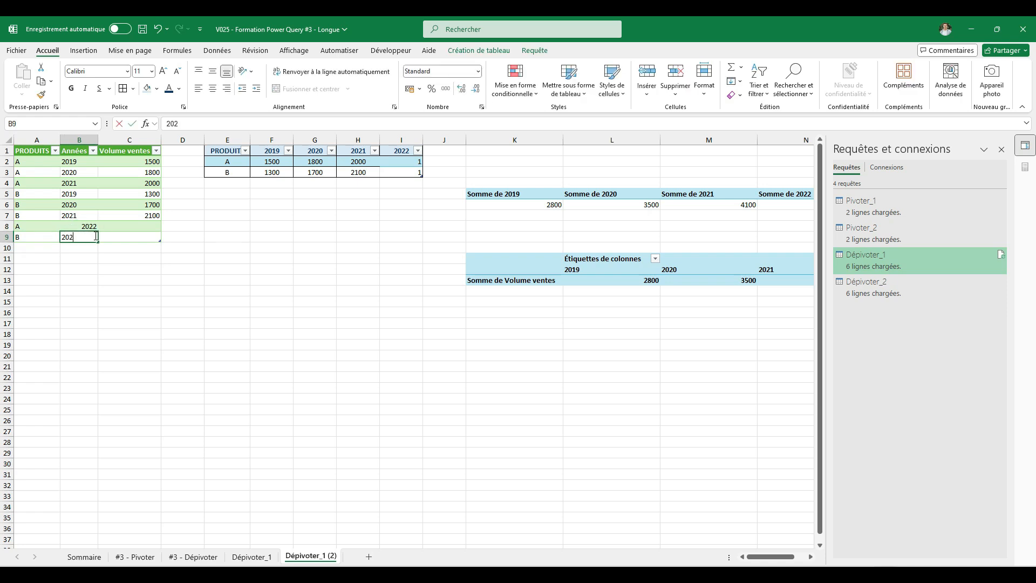
{"action": "type", "text": "2"}
{"action": "key", "text": "Return"}
Enter 1 as the Volume ventes value for the two new rows in cells C8 and C9
{"action": "left_click", "coordinate": [131, 226]}
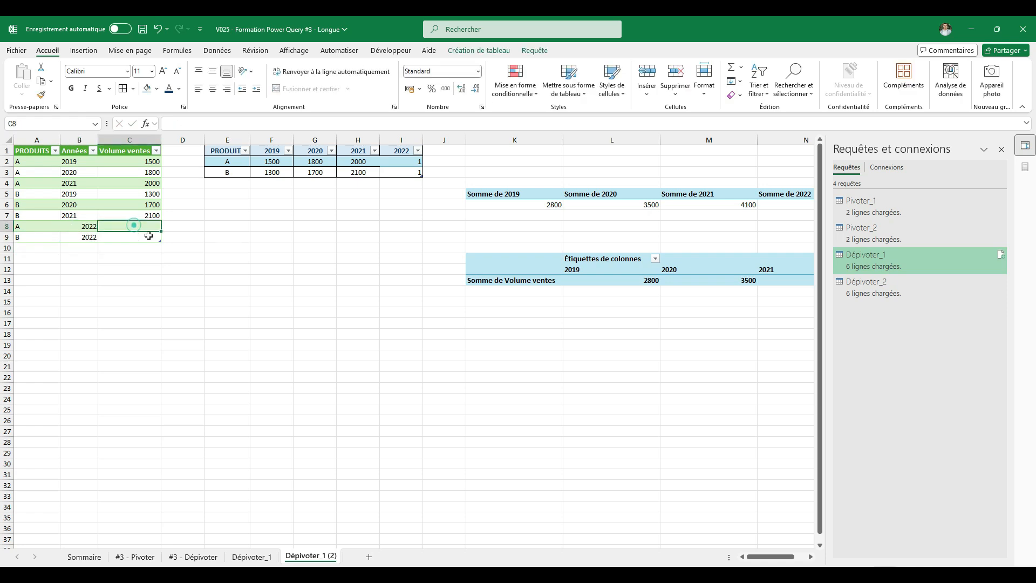
{"action": "type", "text": "1"}
{"action": "key", "text": "Return"}
{"action": "type", "text": "1"}
{"action": "key", "text": "Return"}
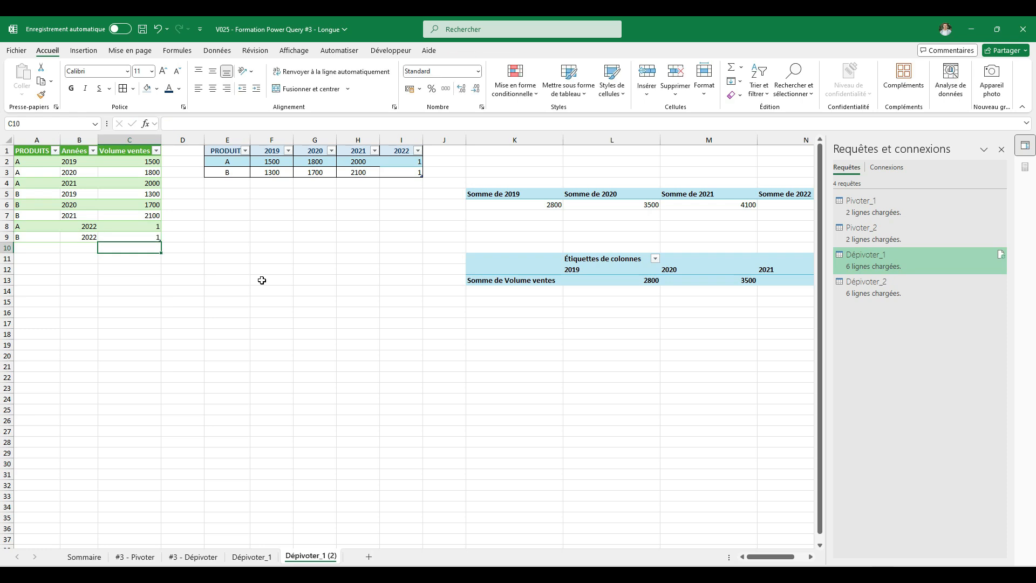
Refresh the pivot table at K11 built on the unpivoted table and check its 2022 column
{"action": "left_click", "coordinate": [574, 270]}
{"action": "left_click", "coordinate": [629, 286]}
{"action": "left_click", "coordinate": [507, 50]}
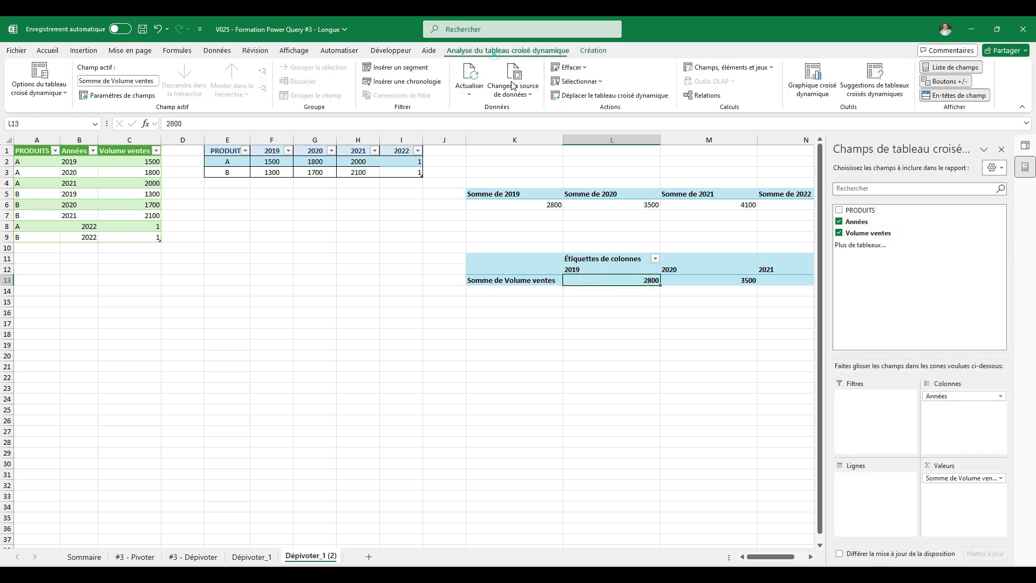
{"action": "left_click", "coordinate": [469, 76]}
{"action": "left_click", "coordinate": [696, 269]}
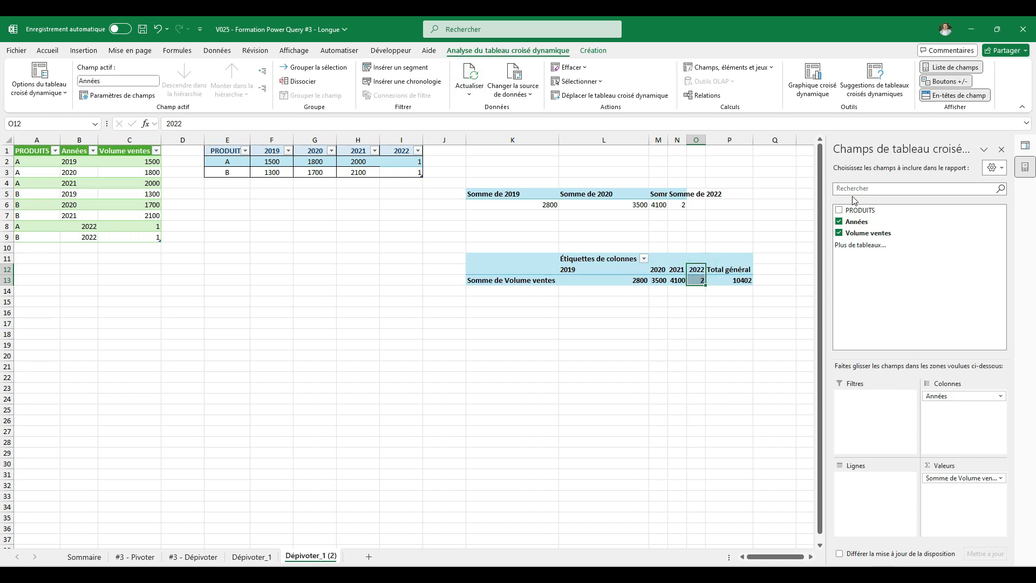
{"action": "left_click", "coordinate": [722, 322]}
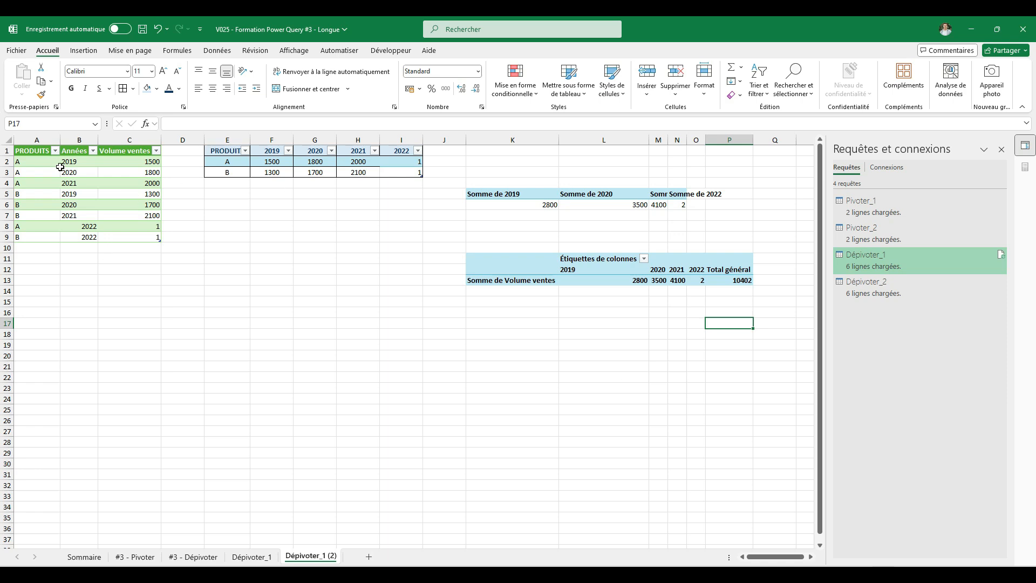
Compare the single Années column B of the unpivoted table with the separate year columns F to H of the wide table
{"action": "left_click", "coordinate": [80, 139]}
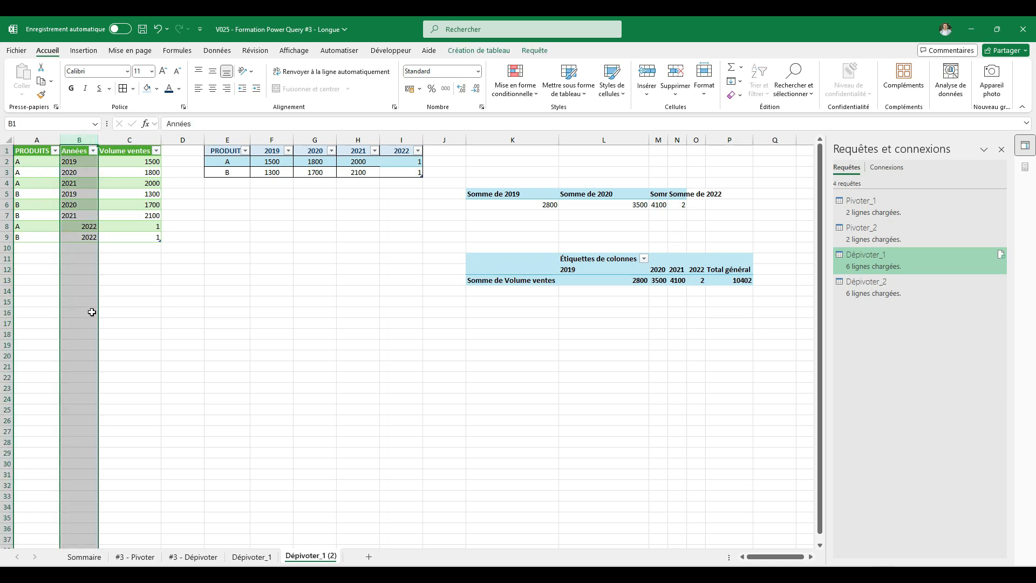
{"action": "left_click_drag", "start_coordinate": [271, 139], "coordinate": [358, 140]}
{"action": "left_click", "coordinate": [343, 270]}
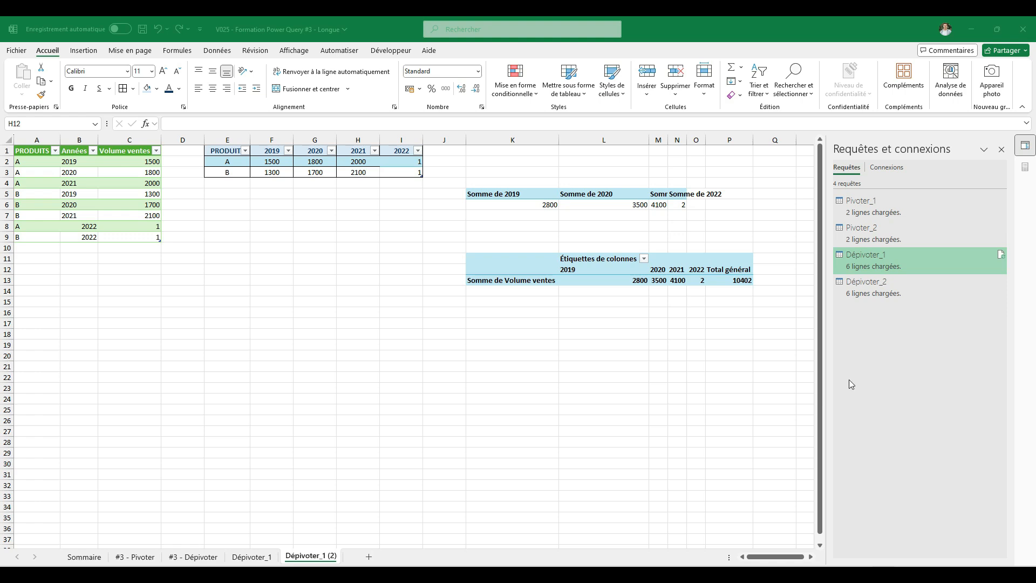
Go to the Sommaire sheet and look at the chapter entry #4 - Combiner les requêtes
{"action": "left_click", "coordinate": [90, 559]}
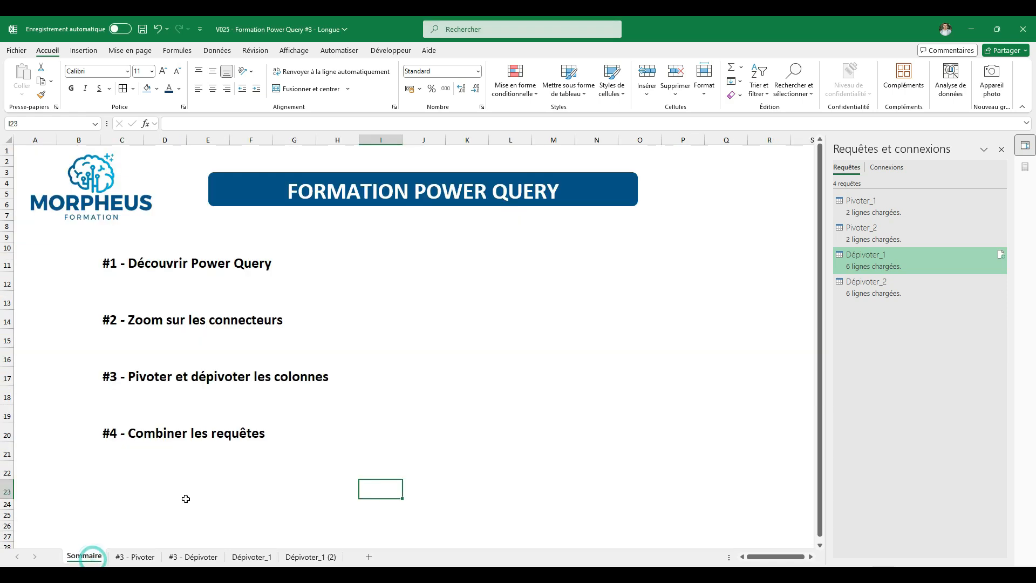
{"action": "left_click_drag", "start_coordinate": [115, 439], "coordinate": [331, 405]}
{"action": "left_click", "coordinate": [330, 408]}
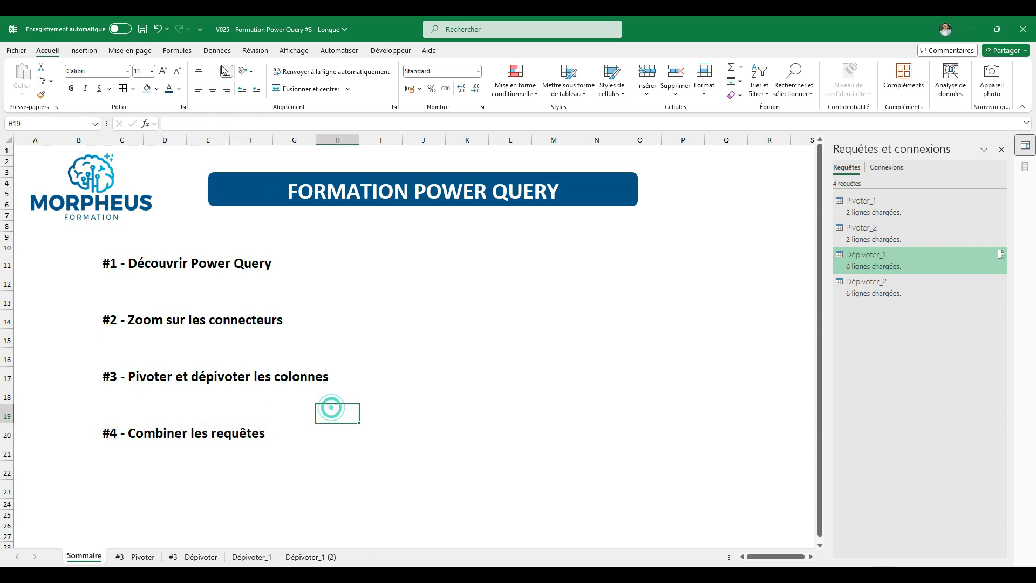
Launch the Power Query editor and examine the Combiner options offered for a new query, without creating one
{"action": "left_click", "coordinate": [217, 50]}
{"action": "left_click", "coordinate": [28, 81]}
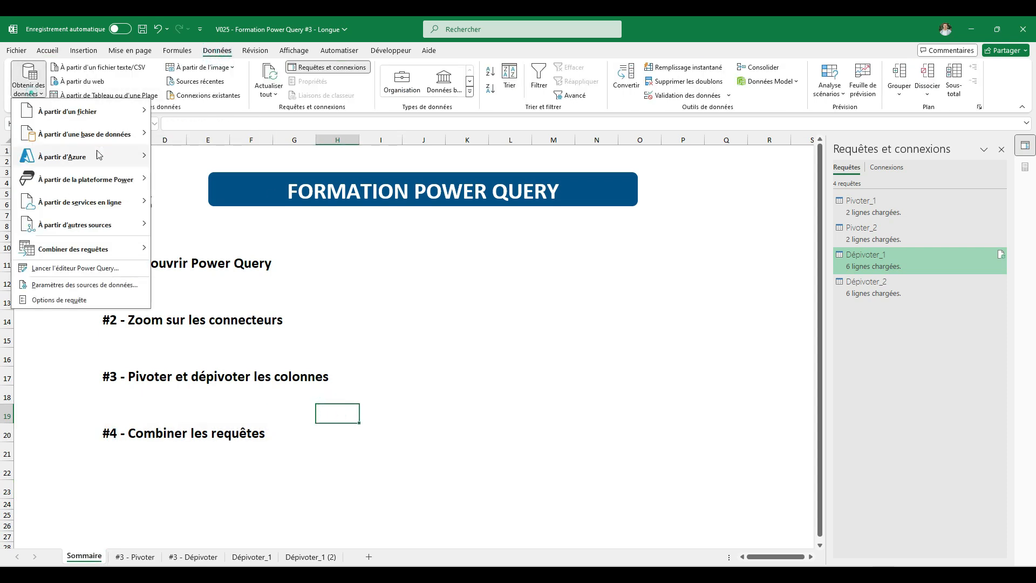
{"action": "left_click", "coordinate": [95, 267]}
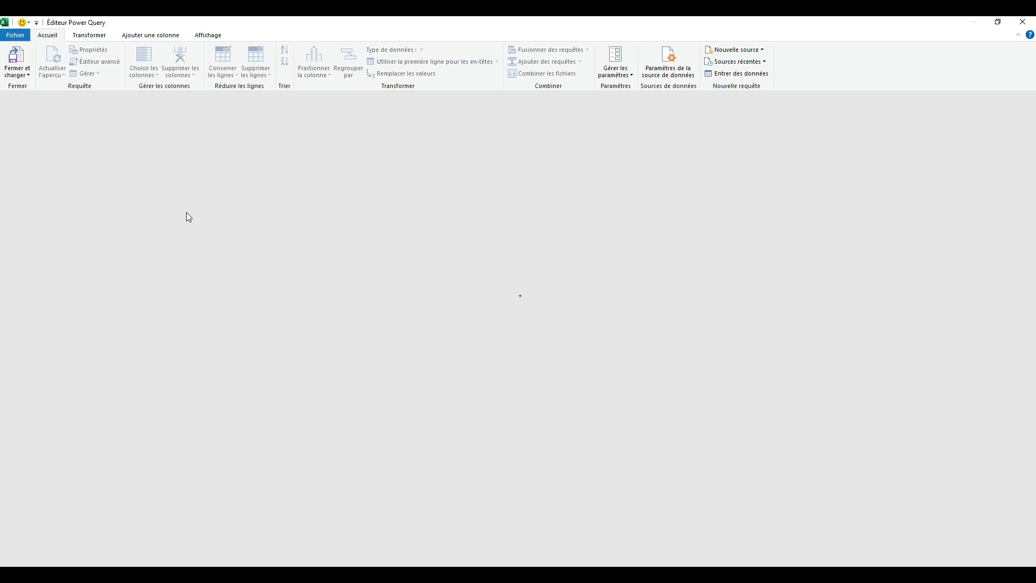
{"action": "right_click", "coordinate": [49, 212]}
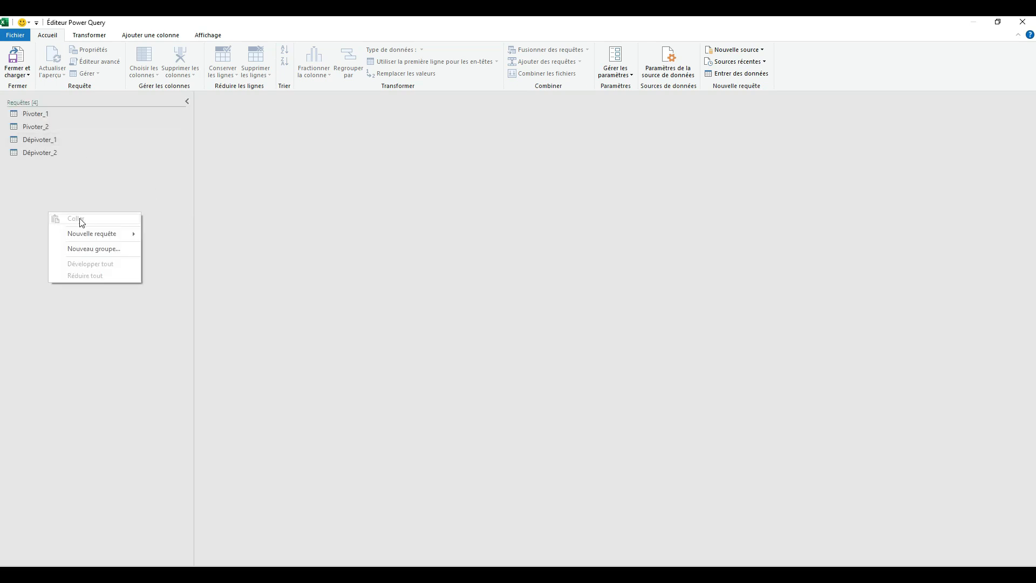
{"action": "left_click", "coordinate": [107, 231]}
{"action": "mouse_move", "coordinate": [184, 310]}
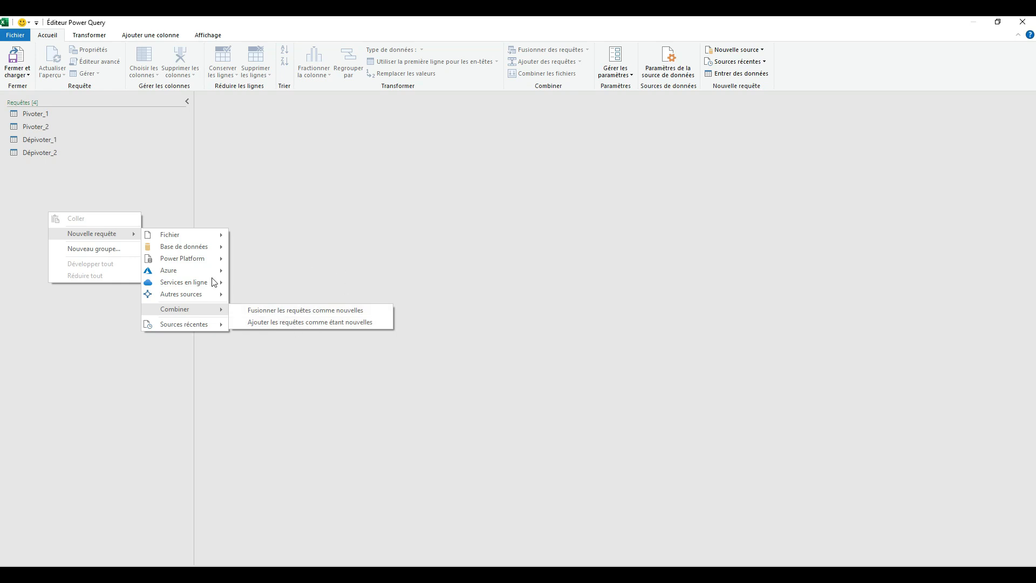
{"action": "left_click", "coordinate": [90, 332]}
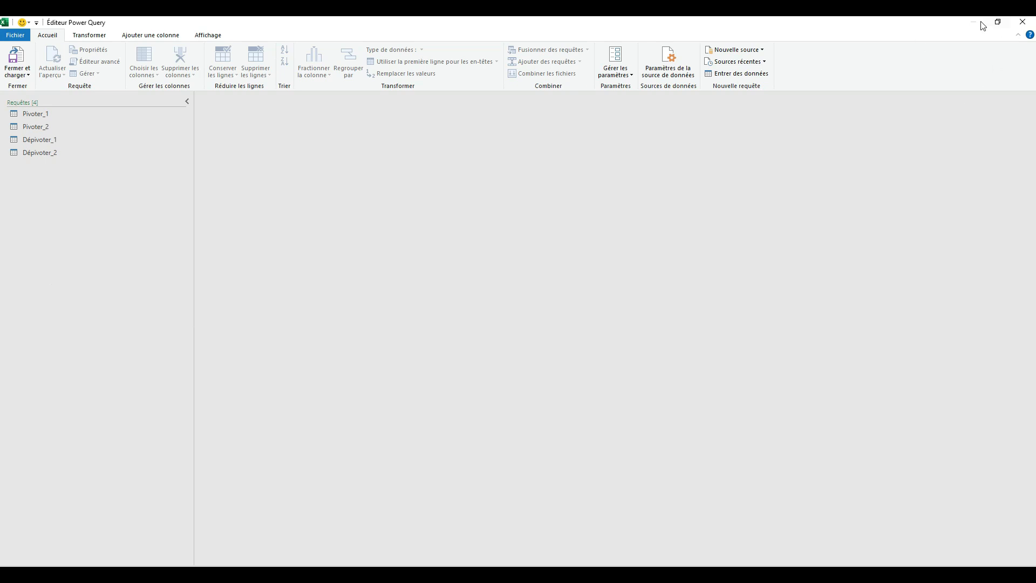